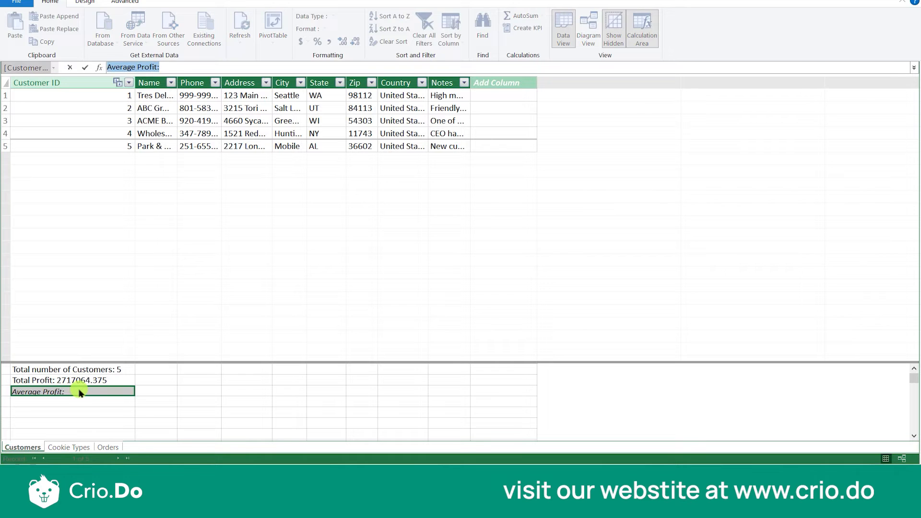
# - Try to define the Average Profit entry in the Customers calculation area as "Average Profit:Total Profit/Total number of Customers"
pyautogui.doubleClick(78, 392)
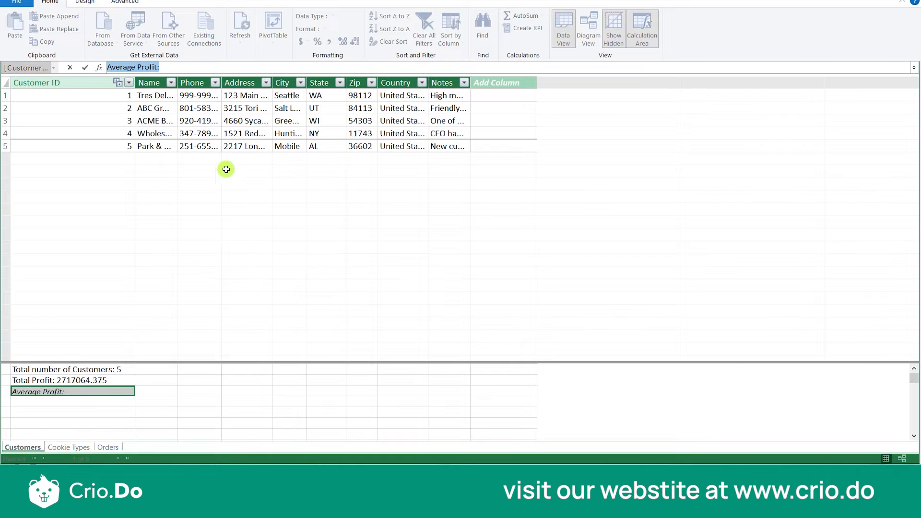
pyautogui.click(190, 69)
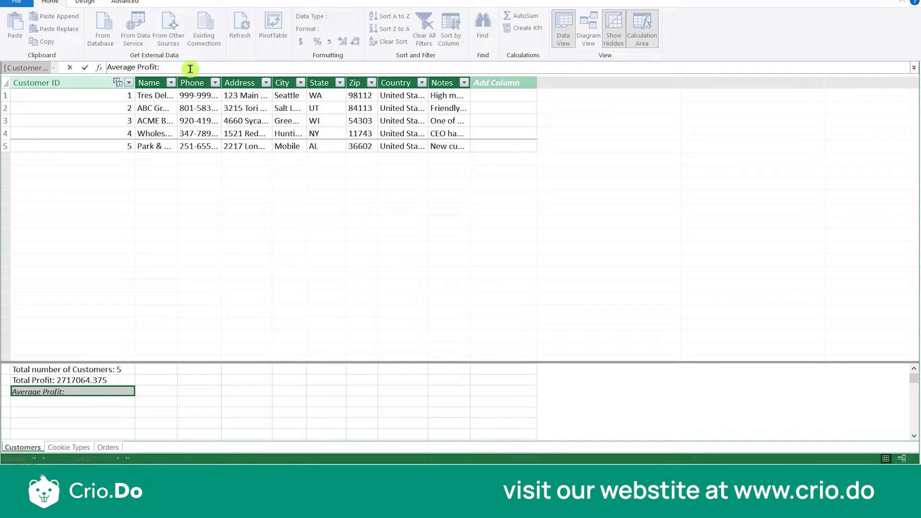
pyautogui.click(72, 379)
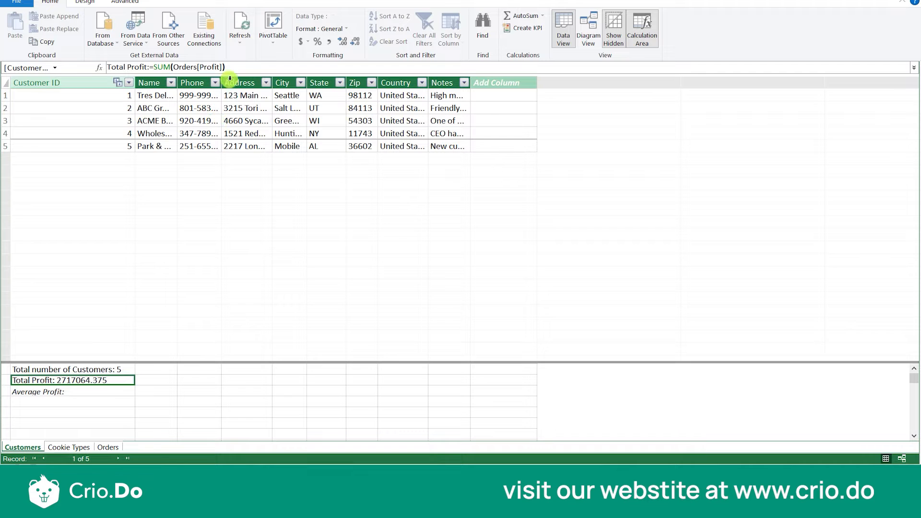
pyautogui.click(76, 390)
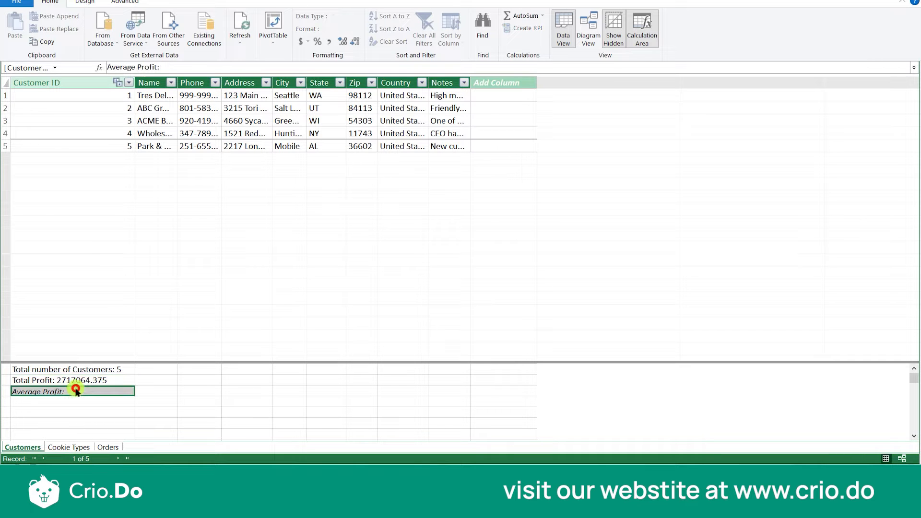
pyautogui.doubleClick(77, 391)
pyautogui.click(224, 67)
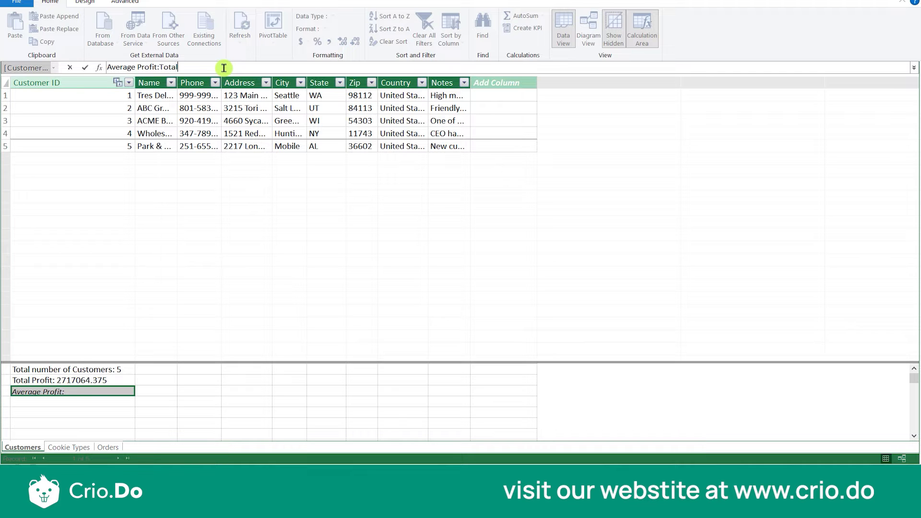
pyautogui.write('Total Profi')
pyautogui.write('t/Total Number of Customers')
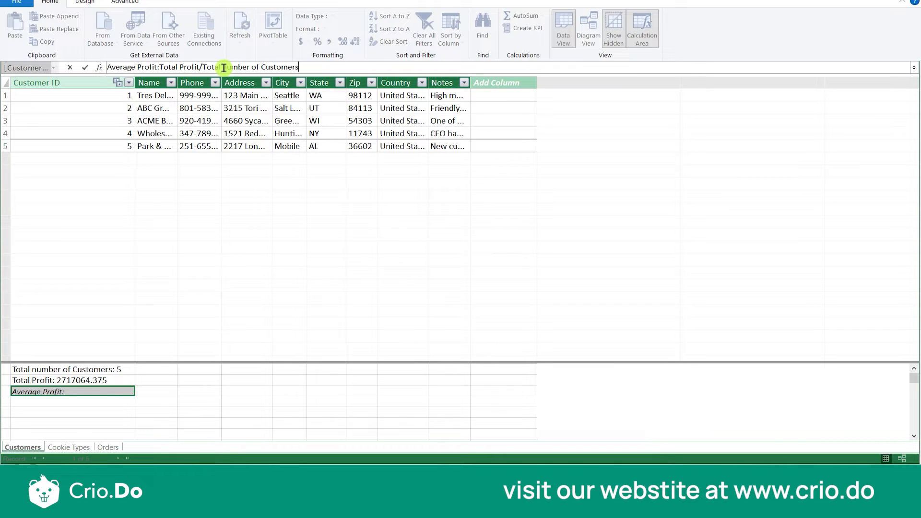
pyautogui.press('Return')
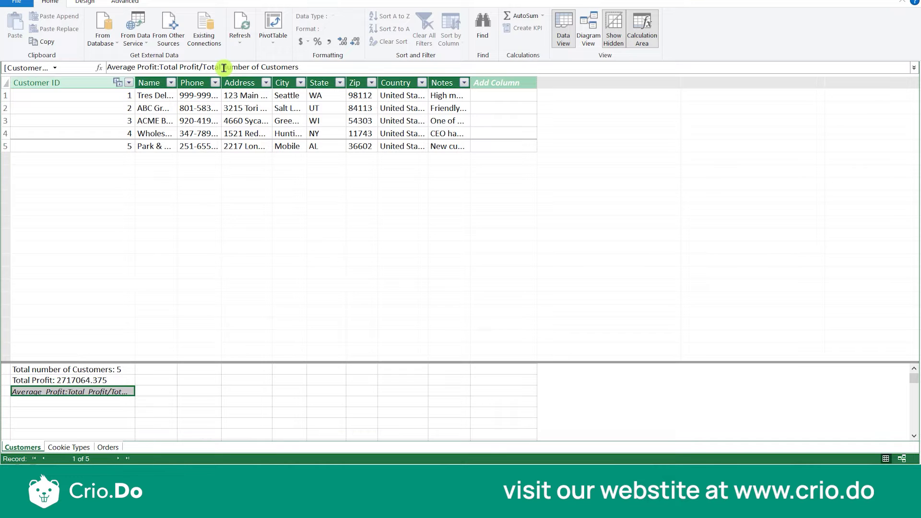
# - Widen the Customer ID column to about twice its width so the full Average Profit entry fits
pyautogui.click(66, 395)
pyautogui.doubleClick(67, 395)
pyautogui.doubleClick(73, 389)
pyautogui.click(76, 391)
pyautogui.click(123, 394)
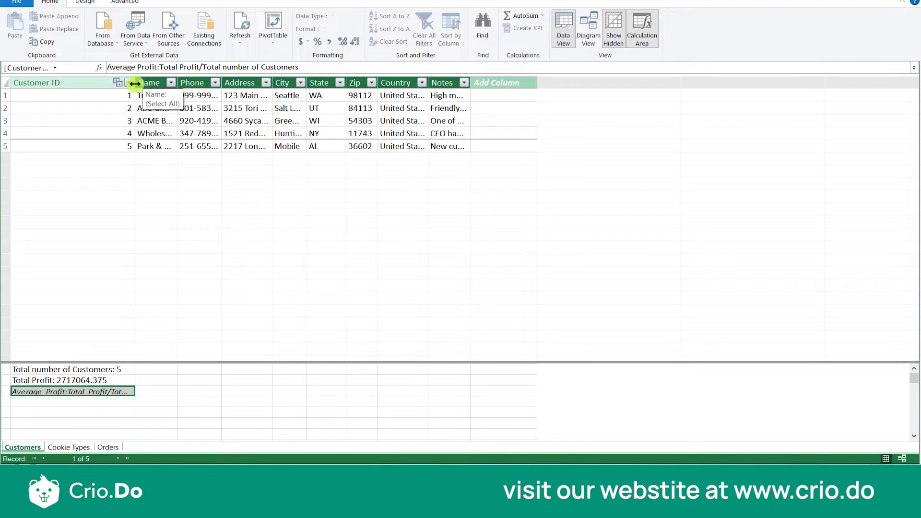
pyautogui.moveTo(135, 83); pyautogui.dragTo(277, 84)
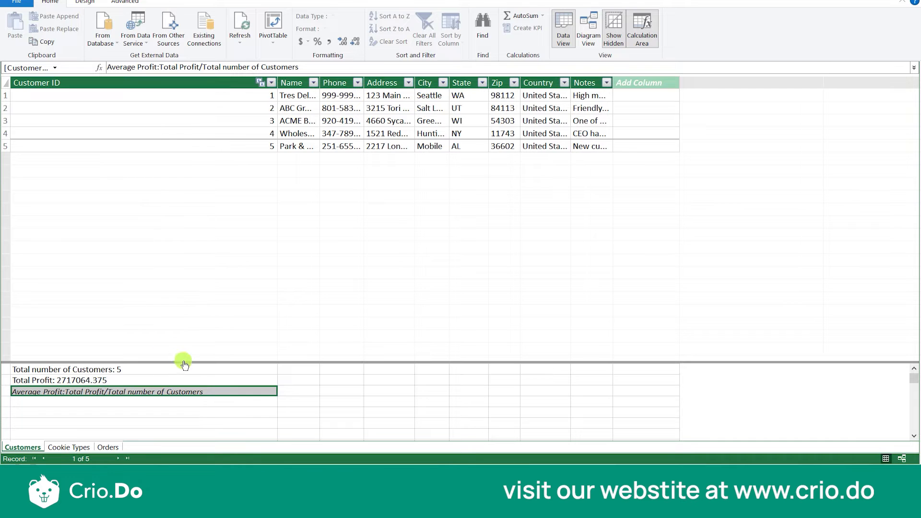
# - Replace the Average Profit text entry with the formula =[Total Profit]/[Total number of Customers], referencing the two existing measures
pyautogui.click(210, 392)
pyautogui.doubleClick(210, 393)
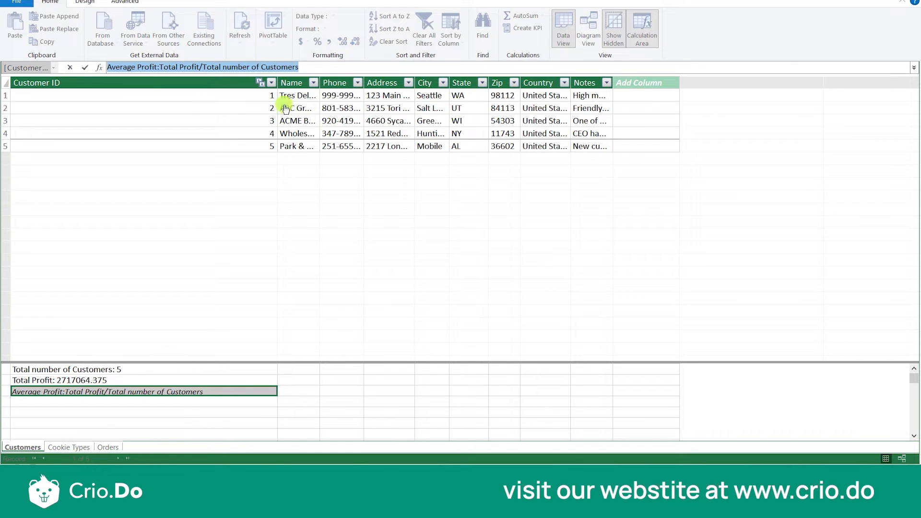
pyautogui.click(325, 64)
pyautogui.press('BackSpace')
pyautogui.press('BackSpace')
pyautogui.press('BackSpace')
pyautogui.press('BackSpace')
pyautogui.press('BackSpace')
pyautogui.press('BackSpace')
pyautogui.press('BackSpace')
pyautogui.press('BackSpace')
pyautogui.press('BackSpace')
pyautogui.press('BackSpace')
pyautogui.press('BackSpace')
pyautogui.press('BackSpace')
pyautogui.press('BackSpace')
pyautogui.press('BackSpace')
pyautogui.press('BackSpace')
pyautogui.press('BackSpace')
pyautogui.press('BackSpace')
pyautogui.press('BackSpace')
pyautogui.press('BackSpace')
pyautogui.press('BackSpace')
pyautogui.press('BackSpace')
pyautogui.press('BackSpace')
pyautogui.press('BackSpace')
pyautogui.press('BackSpace')
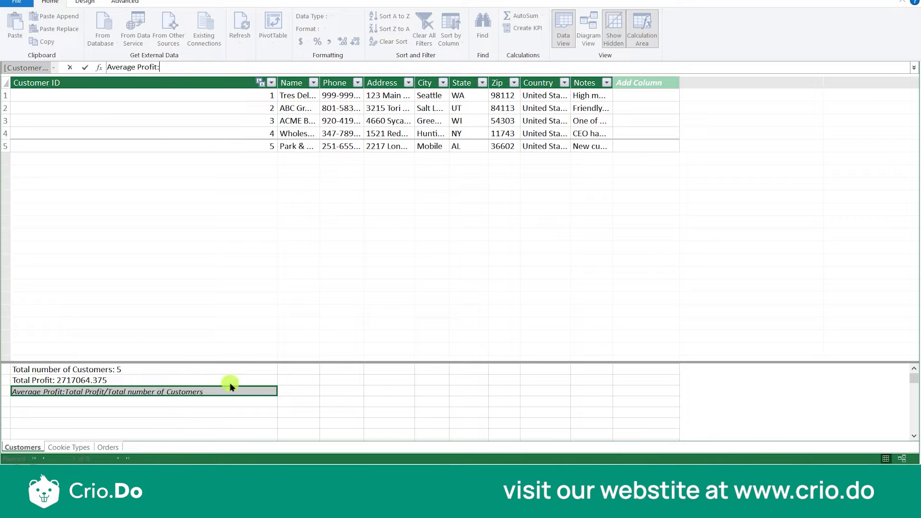
pyautogui.press('BackSpace')
pyautogui.press('BackSpace')
pyautogui.press('BackSpace')
pyautogui.press('BackSpace')
pyautogui.press('BackSpace')
pyautogui.press('BackSpace')
pyautogui.press('BackSpace')
pyautogui.press('BackSpace')
pyautogui.press('BackSpace')
pyautogui.press('BackSpace')
pyautogui.press('BackSpace')
pyautogui.press('BackSpace')
pyautogui.press('BackSpace')
pyautogui.press('BackSpace')
pyautogui.write('=')
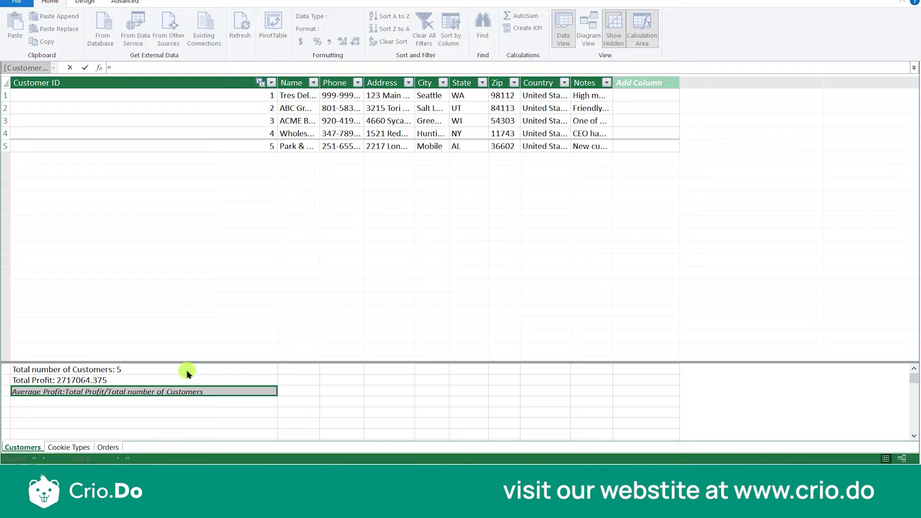
pyautogui.click(152, 381)
pyautogui.write('/')
pyautogui.click(153, 372)
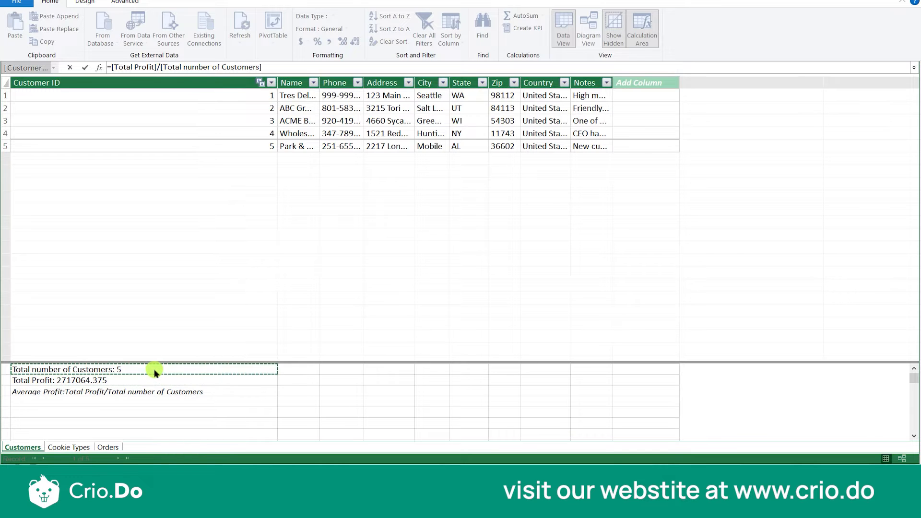
pyautogui.press('Return')
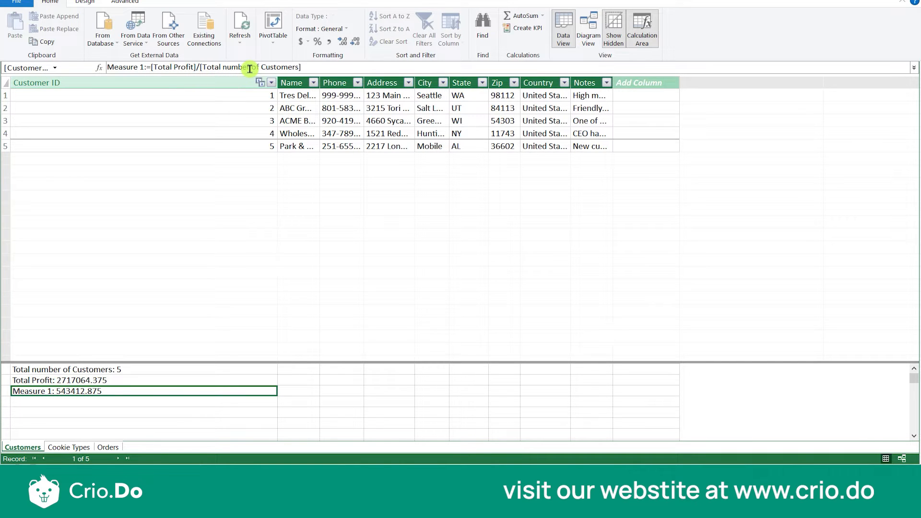
# - Rename the new profit-per-customer measure to Average Profit, keeping its formula
pyautogui.click(141, 69)
pyautogui.press('BackSpace')
pyautogui.press('BackSpace')
pyautogui.press('BackSpace')
pyautogui.press('BackSpace')
pyautogui.press('BackSpace')
pyautogui.press('BackSpace')
pyautogui.press('BackSpace')
pyautogui.press('BackSpace')
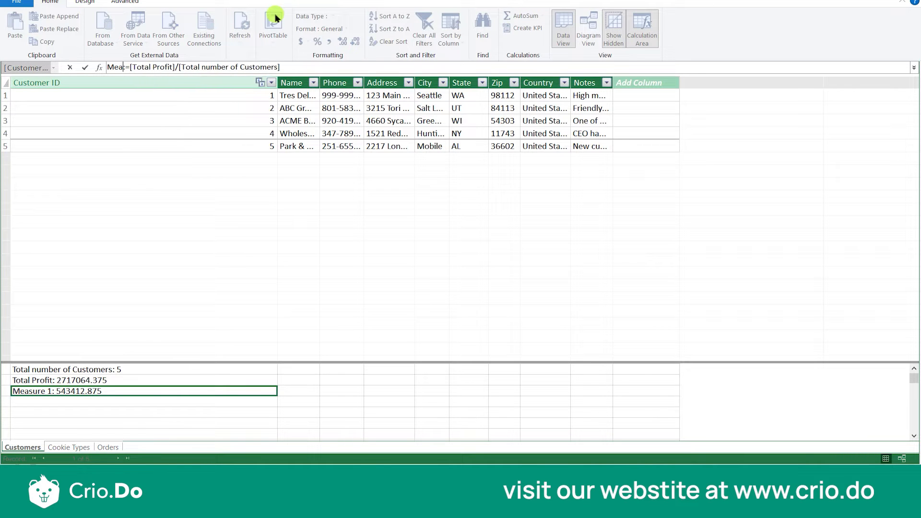
pyautogui.press('BackSpace')
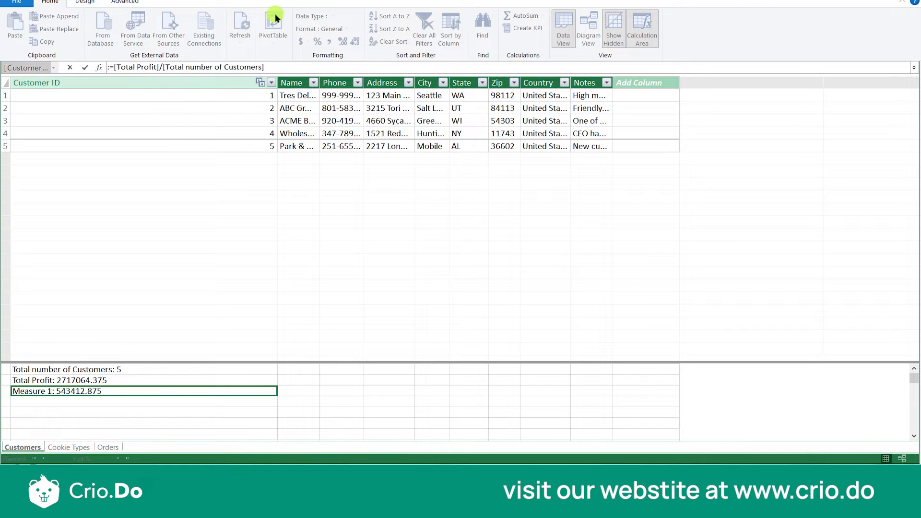
pyautogui.write('Average P')
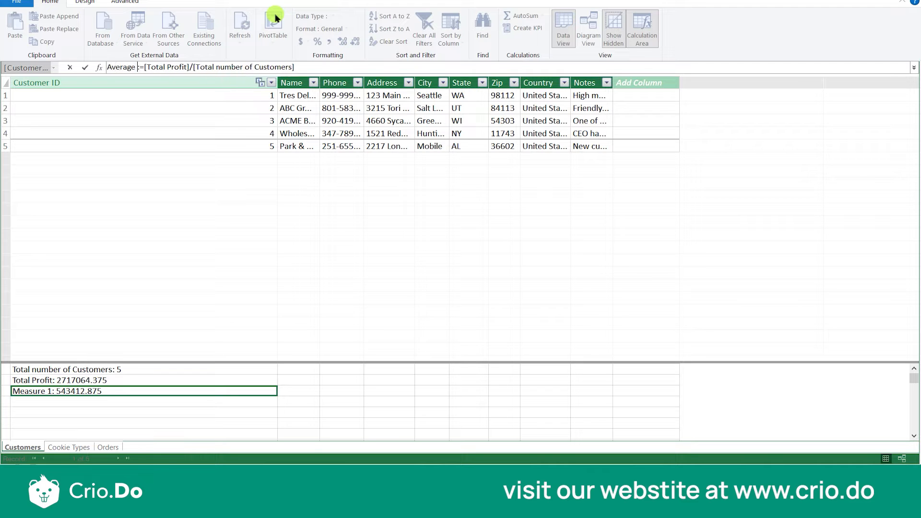
pyautogui.write('rofit')
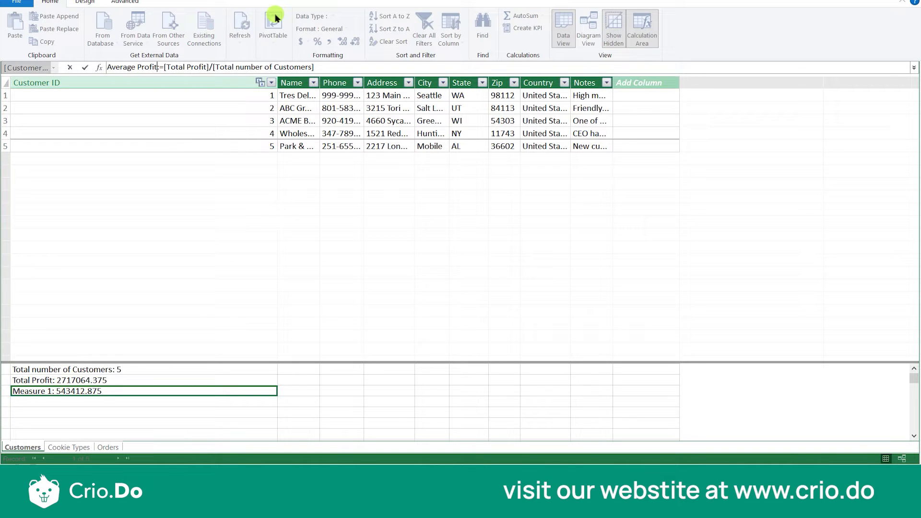
pyautogui.press('Return')
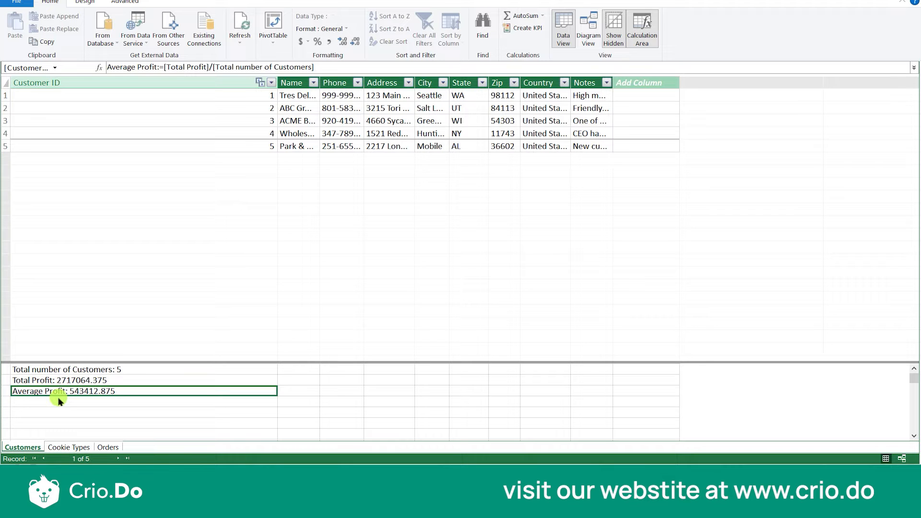
# - Switch to the Excel workbook and review the data model's measures and their formulas in Manage Measures
pyautogui.hotkey('alt', 'Tab')
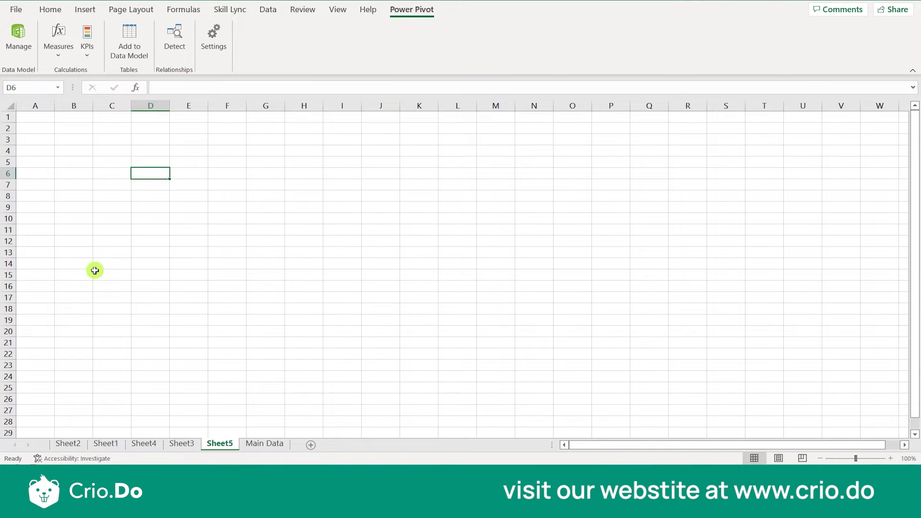
pyautogui.click(57, 56)
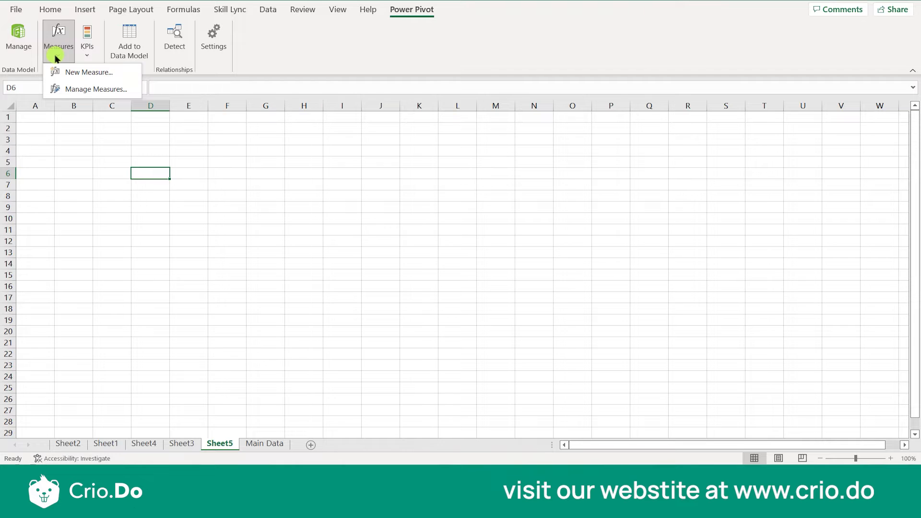
pyautogui.click(82, 90)
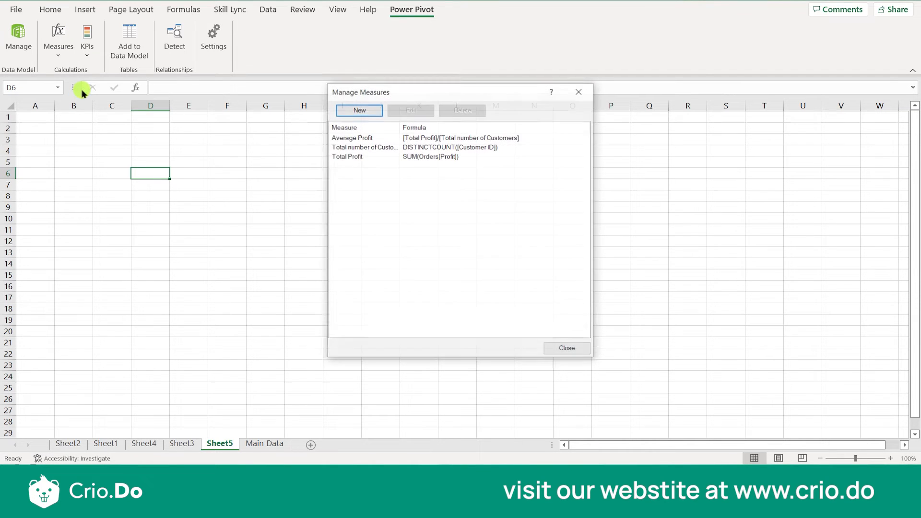
pyautogui.click(338, 139)
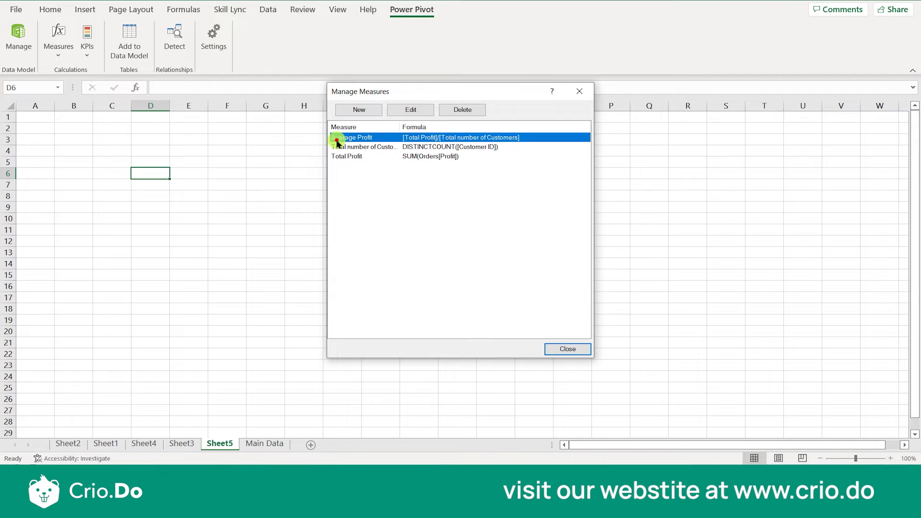
pyautogui.click(379, 148)
pyautogui.click(363, 166)
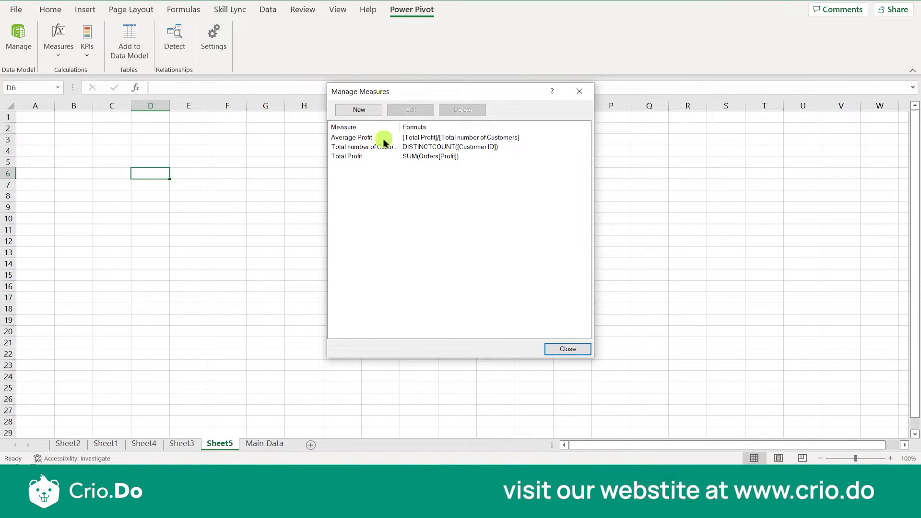
pyautogui.click(365, 139)
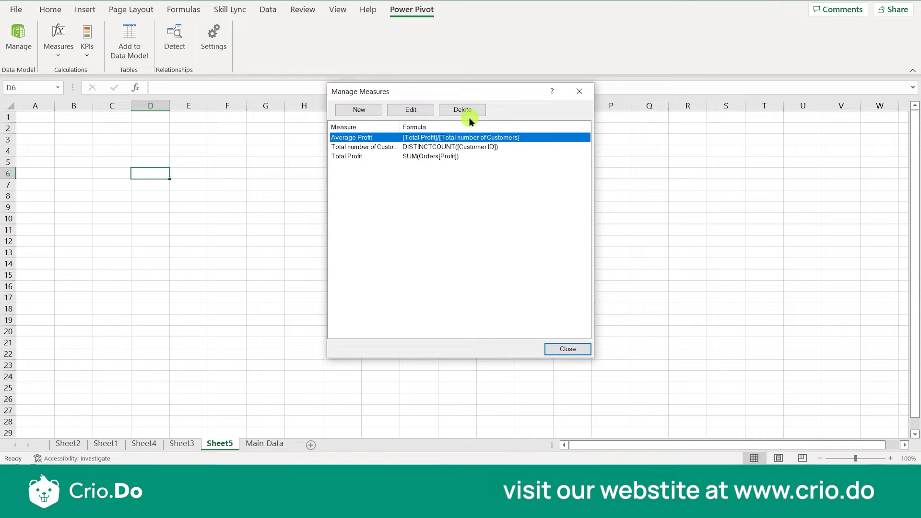
pyautogui.click(579, 91)
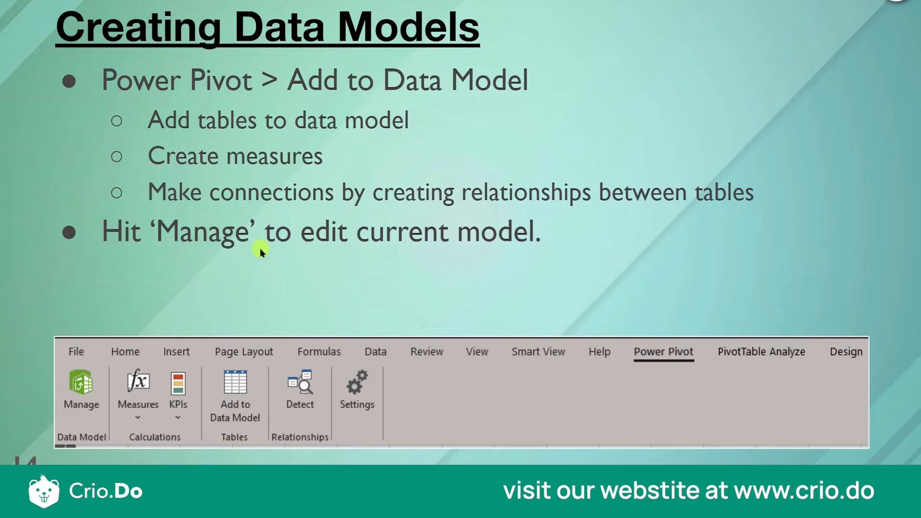
pyautogui.press('Right')
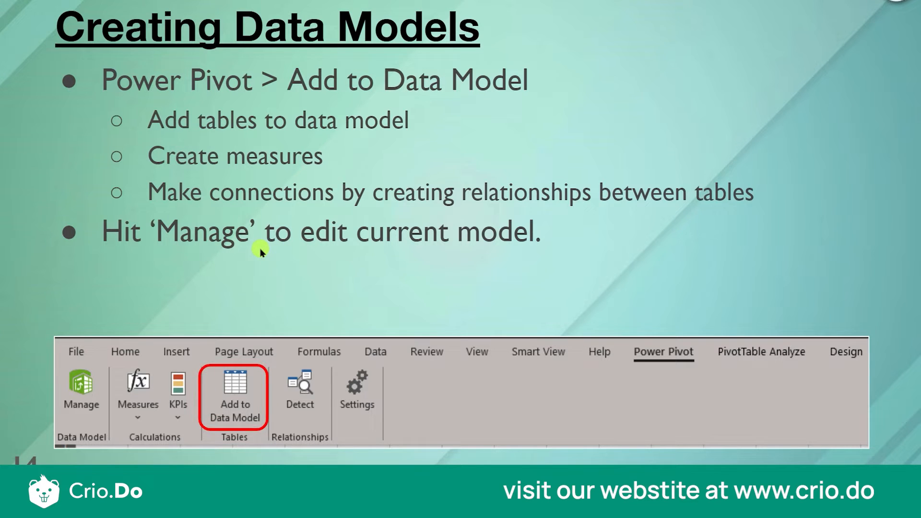
pyautogui.press('Right')
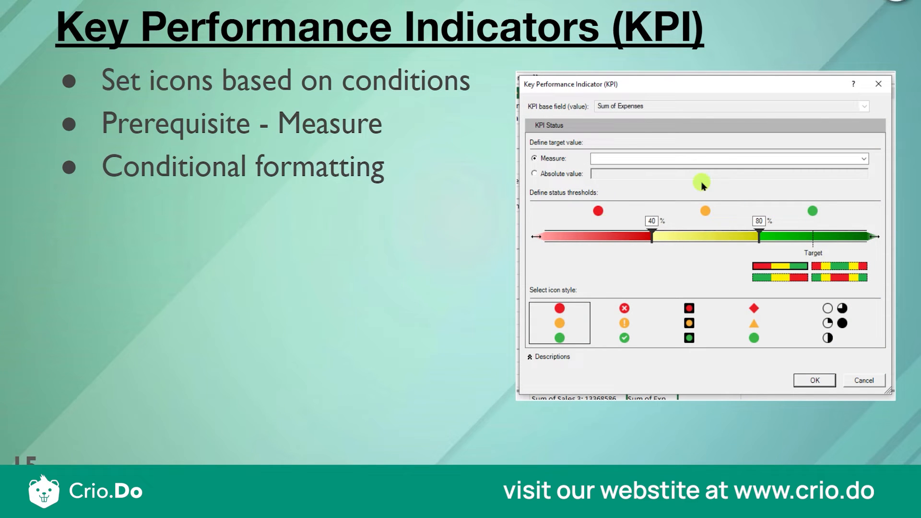
pyautogui.press('Right')
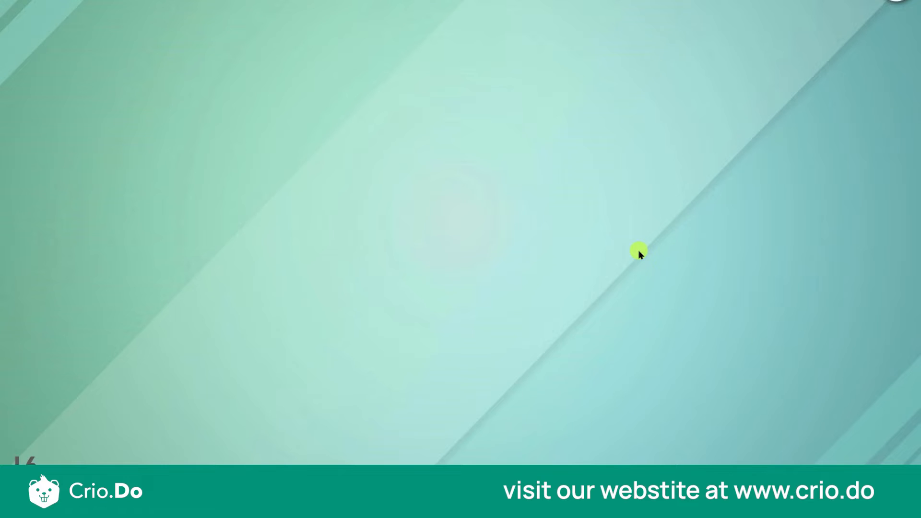
pyautogui.press('Left')
pyautogui.hotkey('alt', 'Tab')
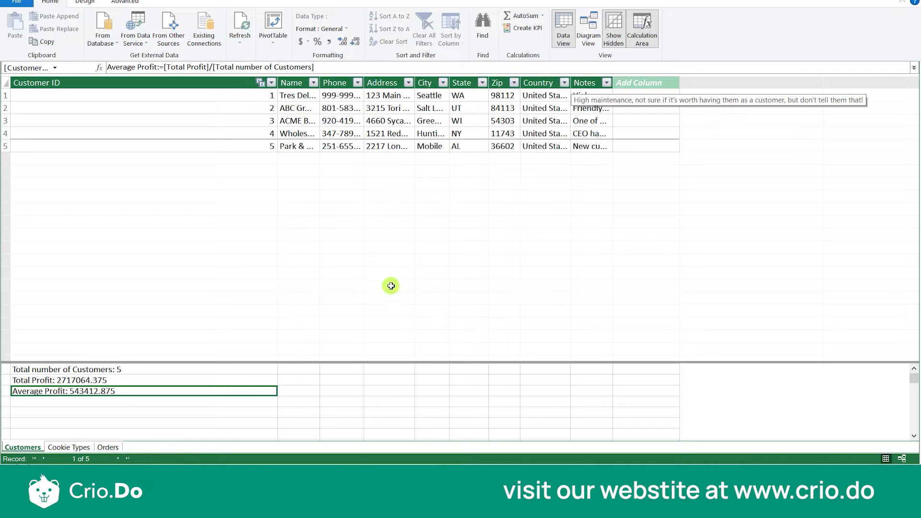
pyautogui.hotkey('alt', 'Tab')
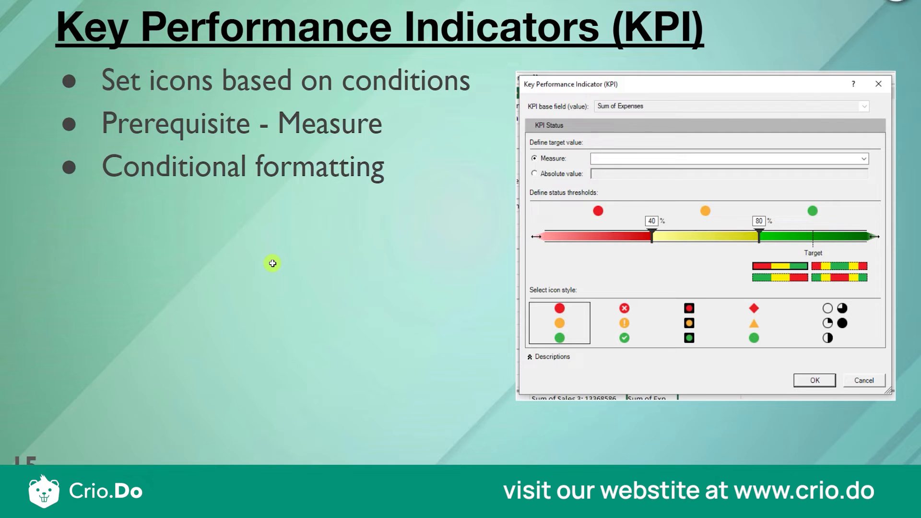
pyautogui.hotkey('alt', 'Tab')
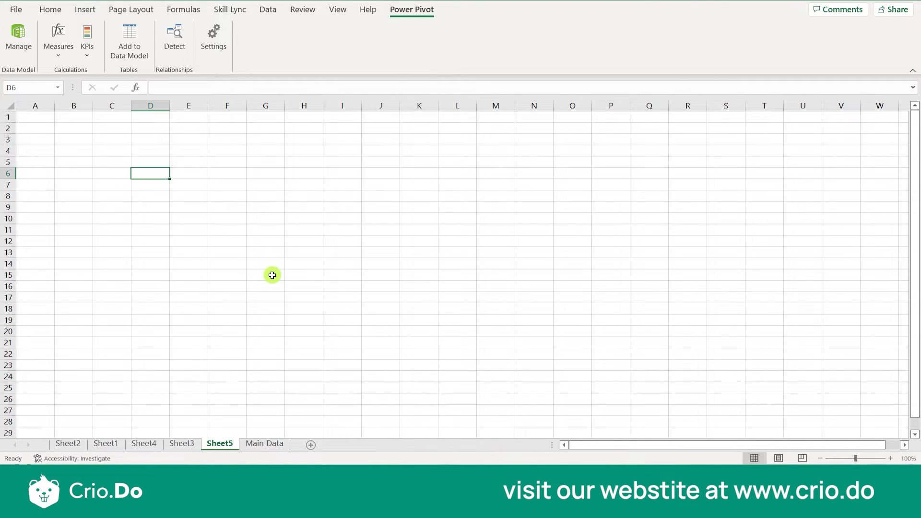
pyautogui.click(130, 63)
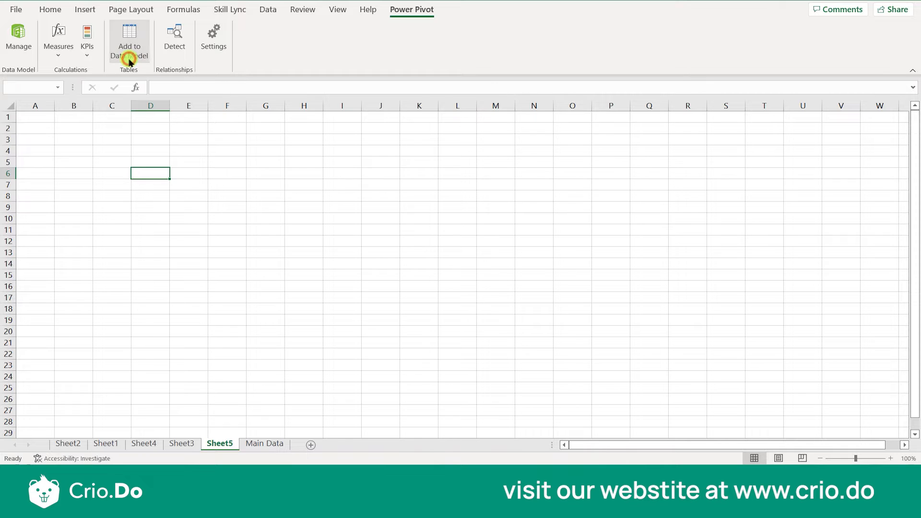
pyautogui.press('Escape')
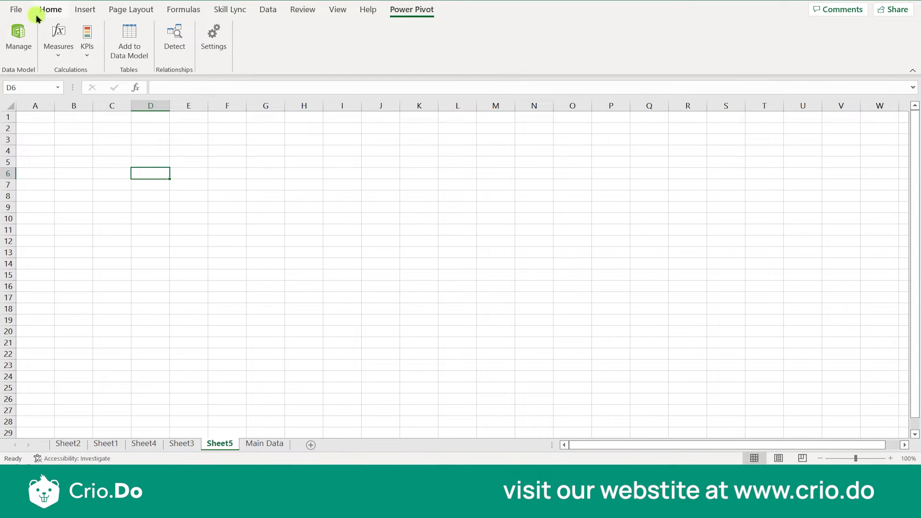
pyautogui.click(18, 10)
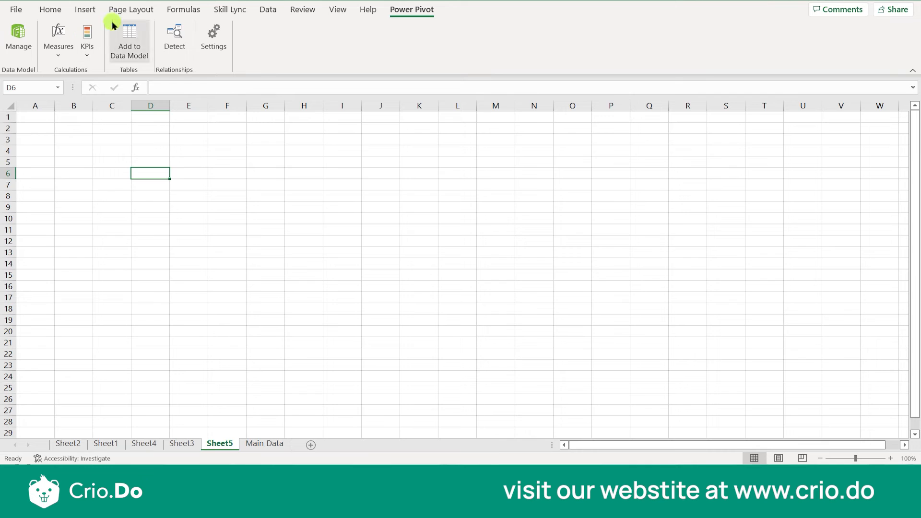
# - Insert a PivotTable from the data model on a new worksheet and widen its field list to about one and a half times its width
pyautogui.click(278, 11)
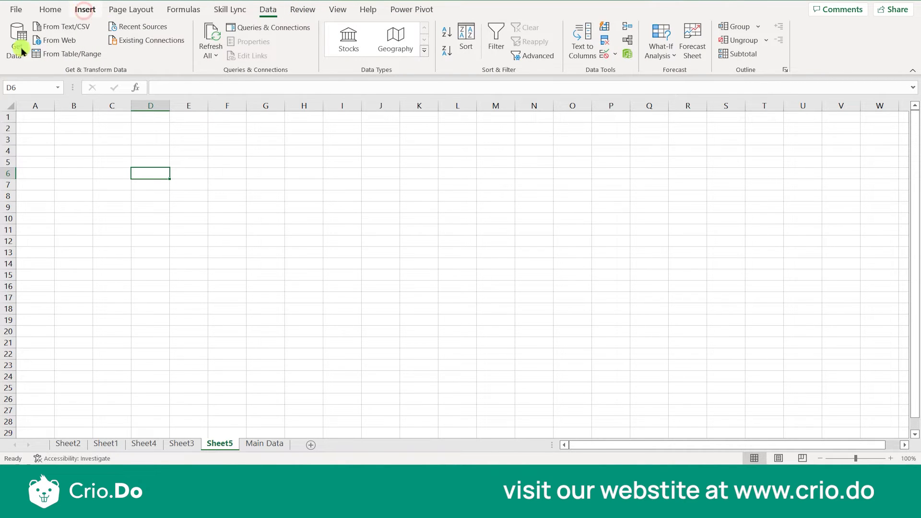
pyautogui.click(85, 11)
pyautogui.click(19, 45)
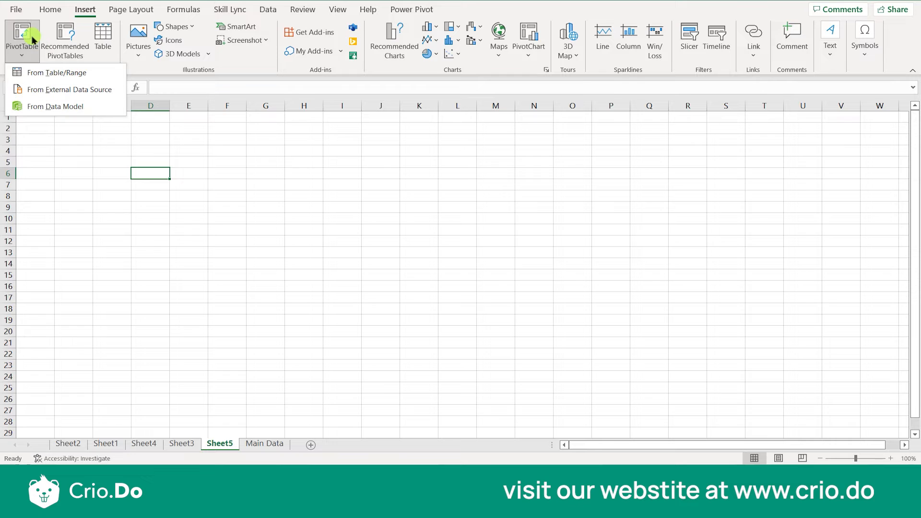
pyautogui.click(44, 107)
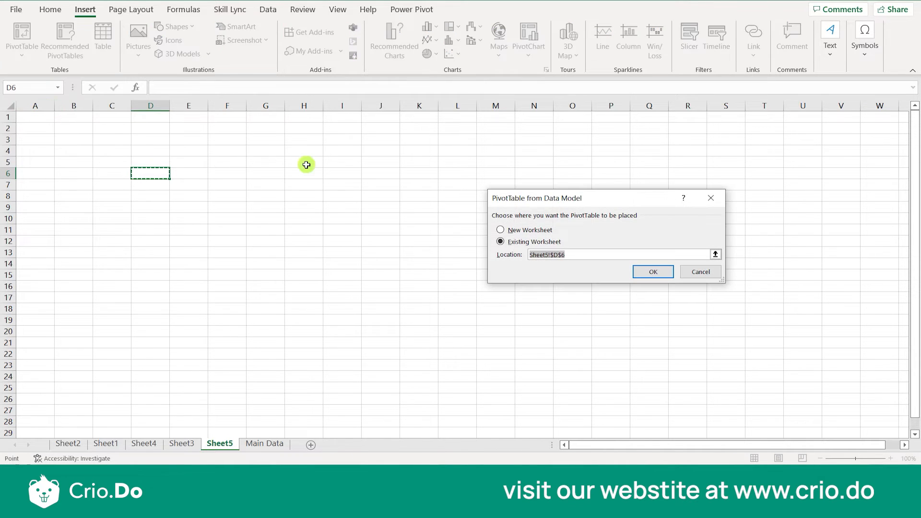
pyautogui.click(532, 232)
pyautogui.click(655, 272)
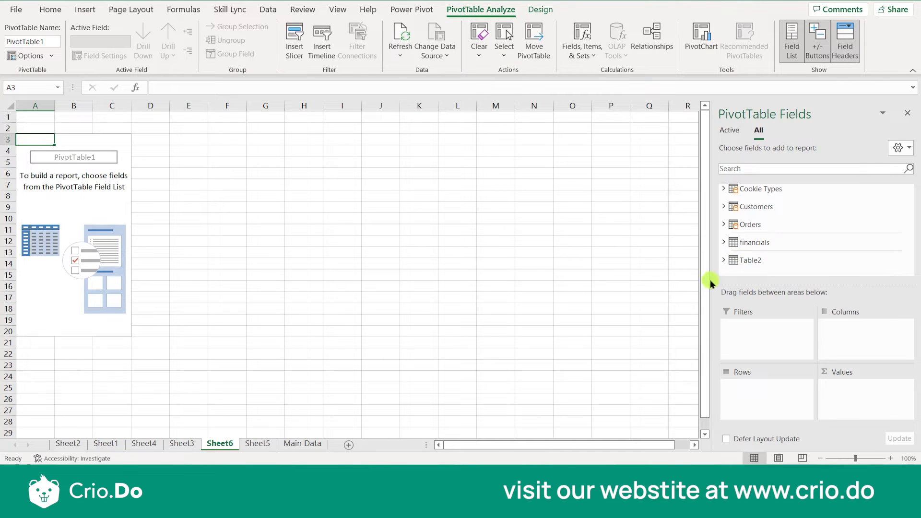
pyautogui.moveTo(711, 277); pyautogui.dragTo(623, 279)
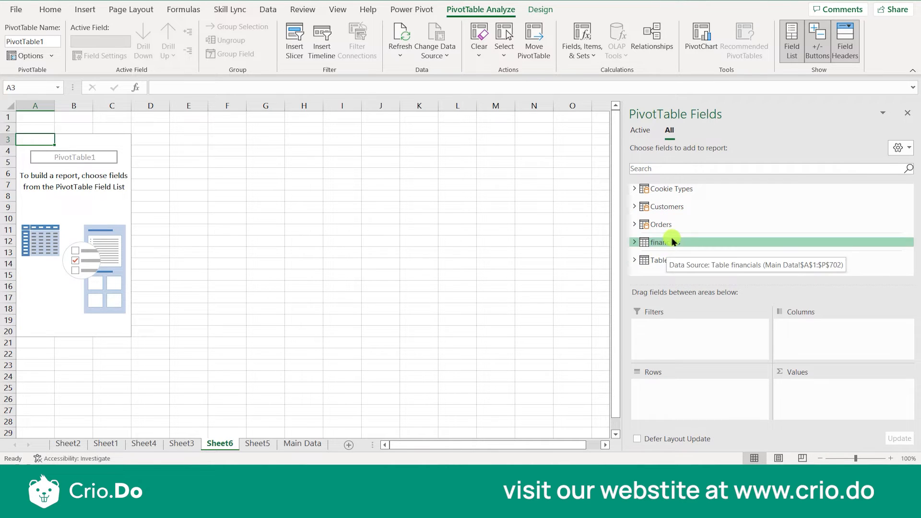
# - Examine the fields and measures in the Cookie Types, Customers and Orders tables of the field list, collapsing each table again
pyautogui.click(636, 190)
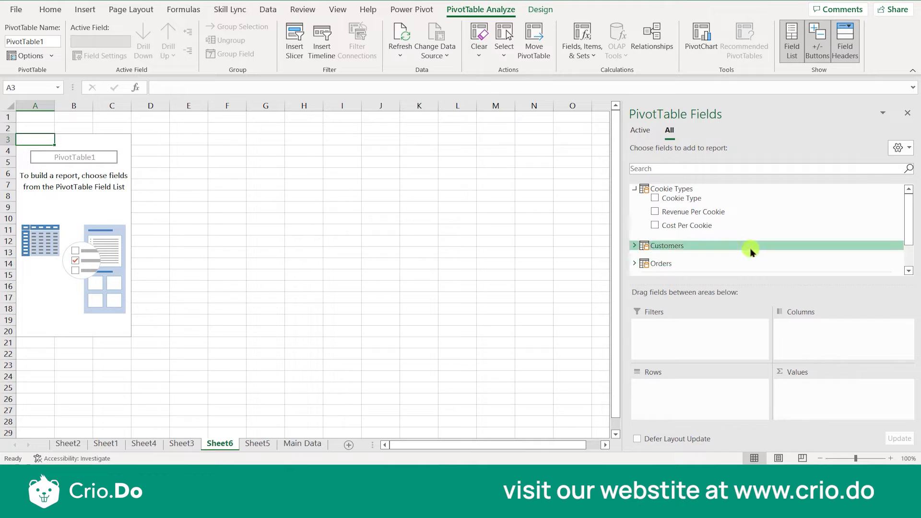
pyautogui.click(635, 246)
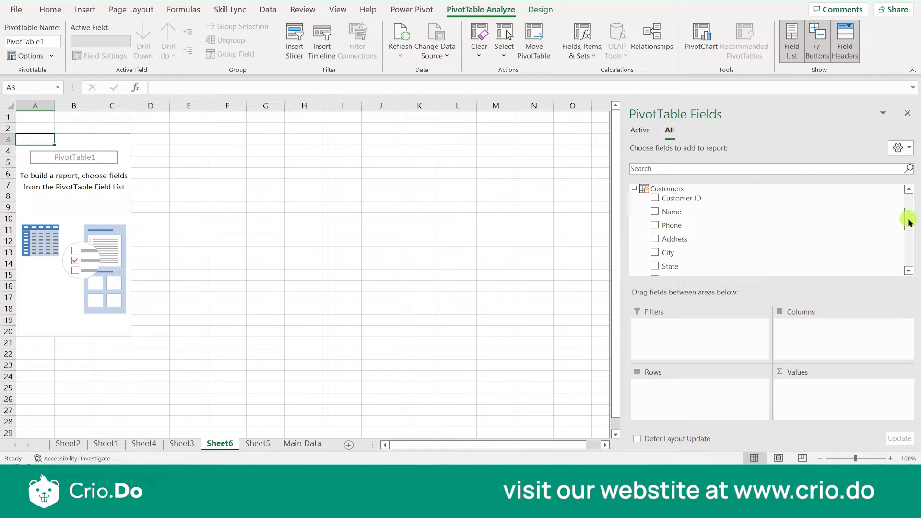
pyautogui.moveTo(908, 219); pyautogui.dragTo(911, 247)
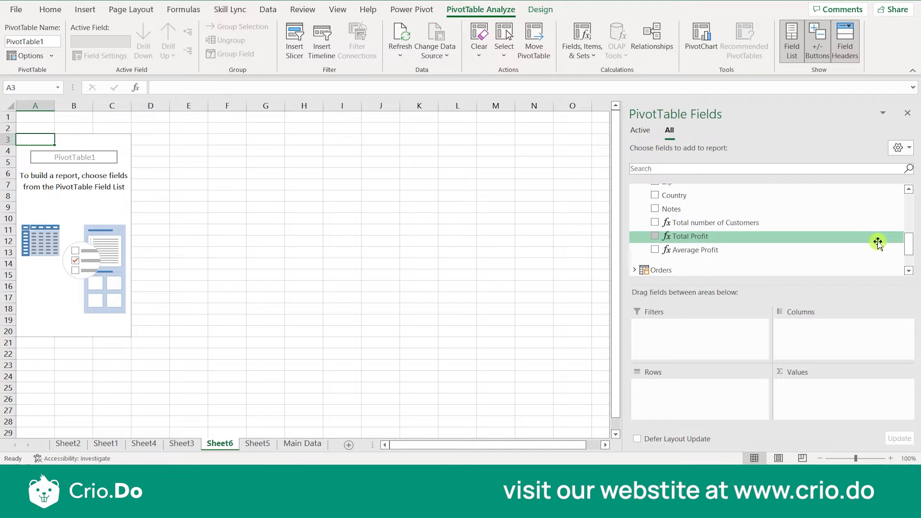
pyautogui.moveTo(907, 244); pyautogui.dragTo(907, 251)
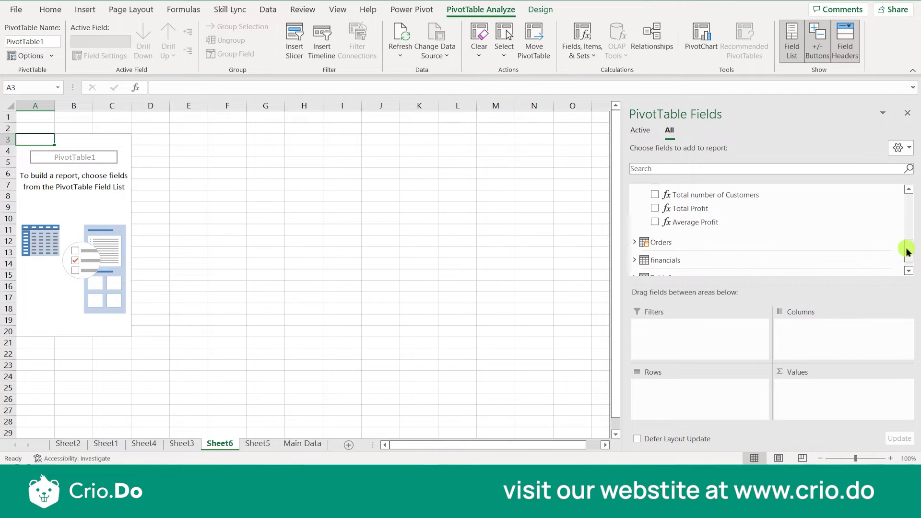
pyautogui.click(634, 243)
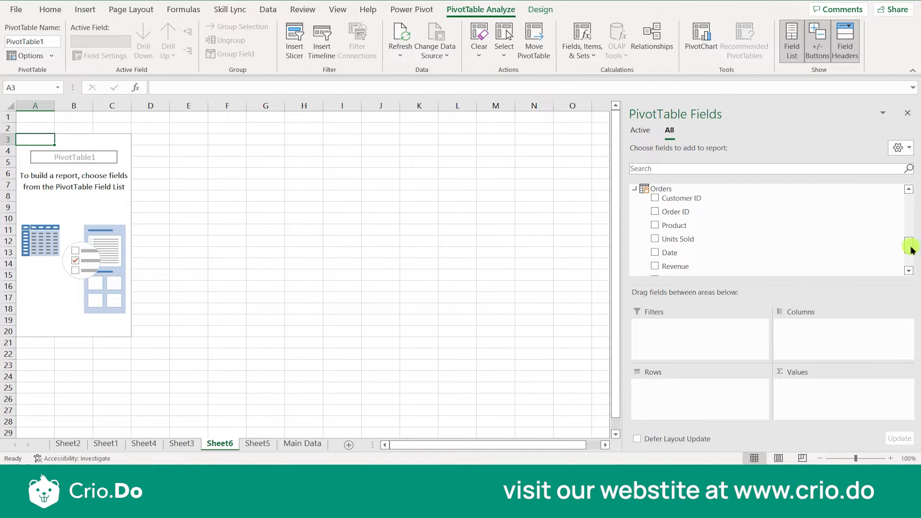
pyautogui.moveTo(909, 246); pyautogui.dragTo(909, 257)
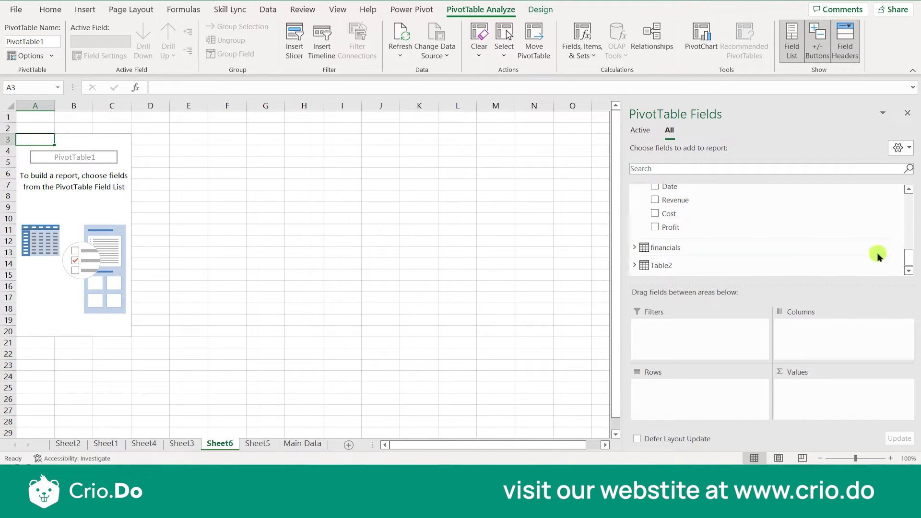
pyautogui.moveTo(907, 258); pyautogui.dragTo(905, 208)
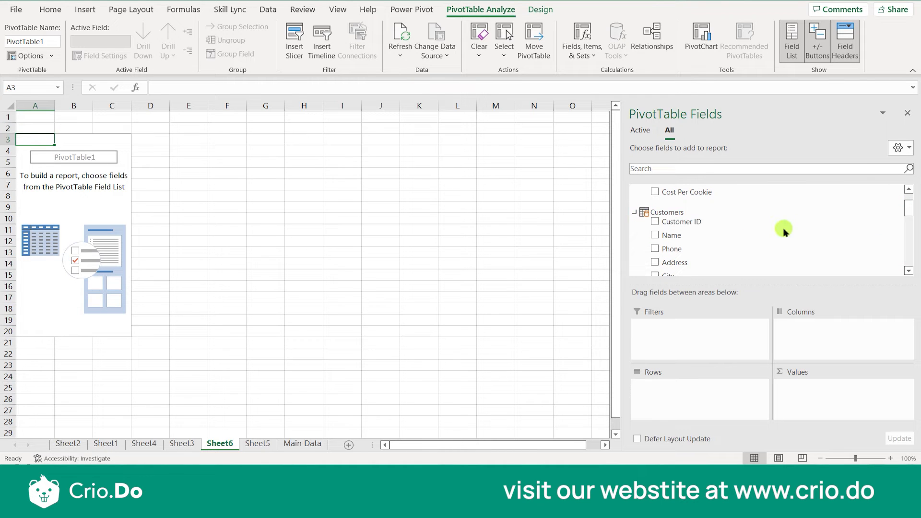
pyautogui.click(635, 214)
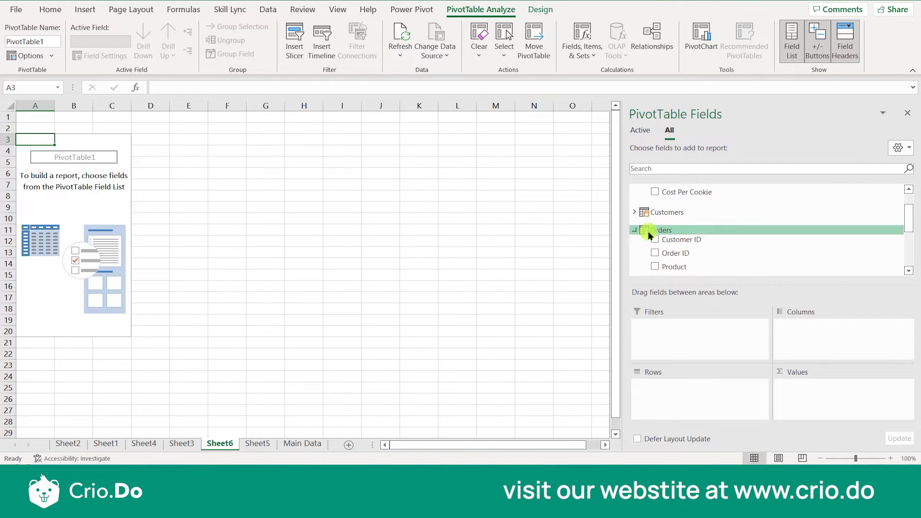
pyautogui.click(634, 231)
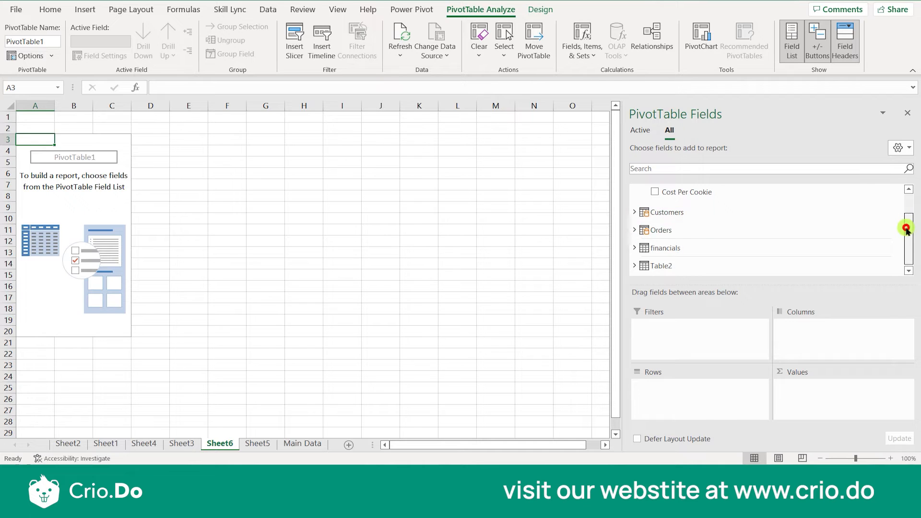
pyautogui.moveTo(906, 230); pyautogui.dragTo(905, 192)
pyautogui.click(635, 188)
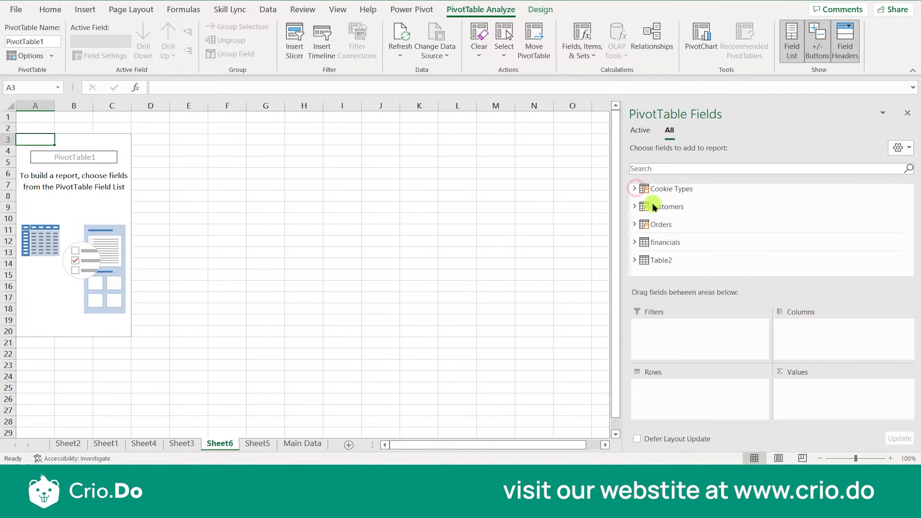
pyautogui.click(635, 207)
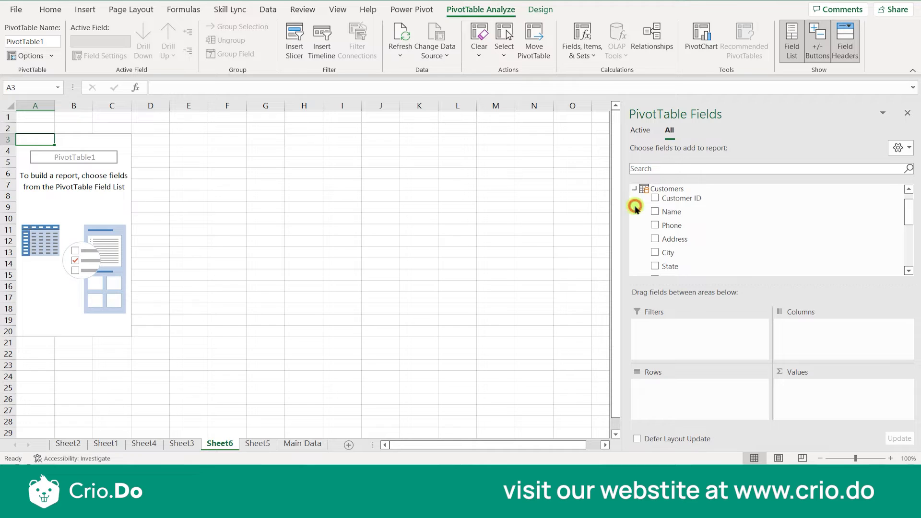
pyautogui.click(655, 199)
pyautogui.click(656, 198)
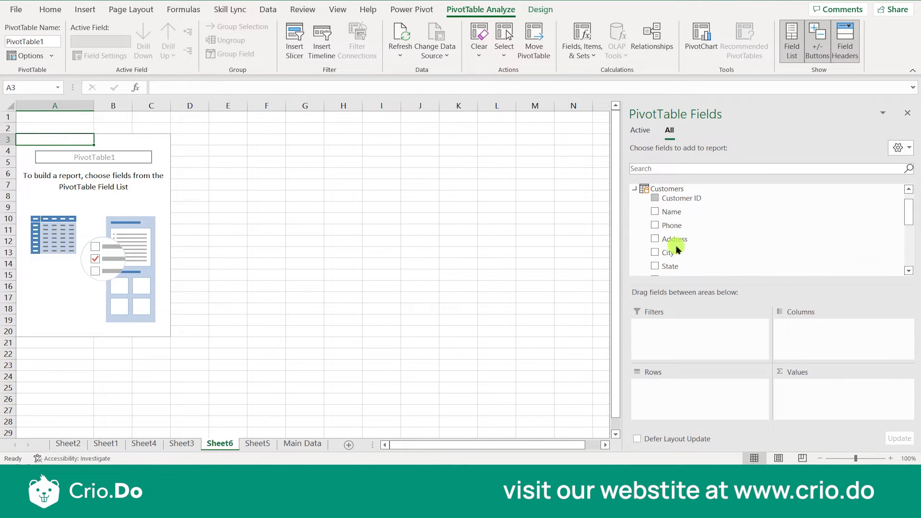
pyautogui.scroll(-1, 660, 238)
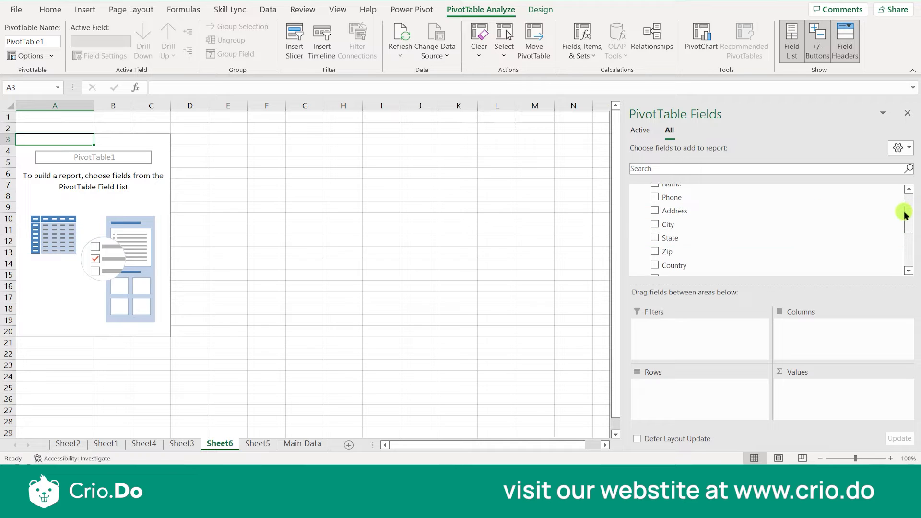
pyautogui.moveTo(905, 214); pyautogui.dragTo(907, 194)
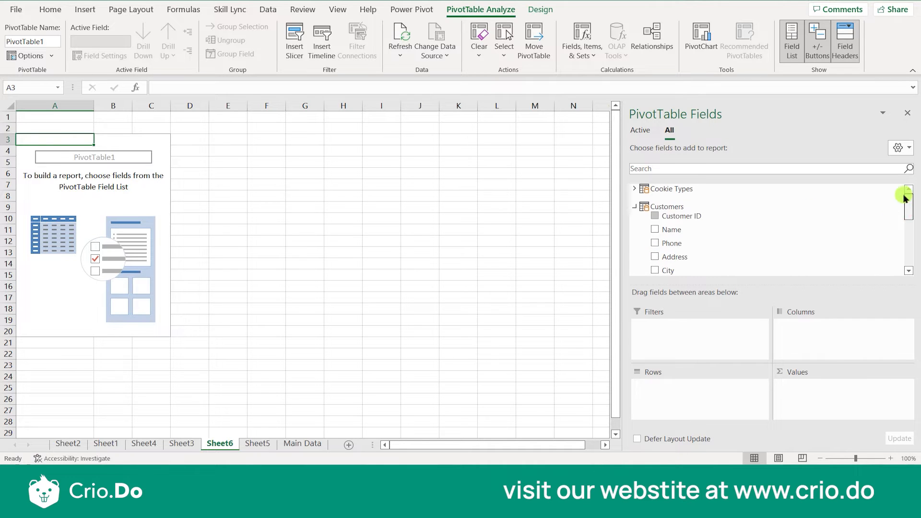
pyautogui.click(636, 208)
# - Add the Order ID and Units Sold fields from the Orders table to the PivotTable as summed values
pyautogui.click(635, 225)
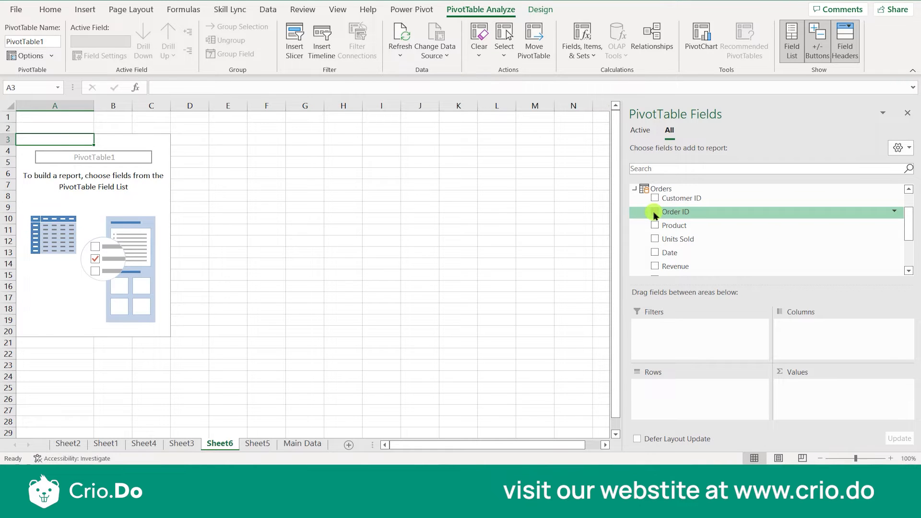
pyautogui.click(655, 213)
pyautogui.click(655, 240)
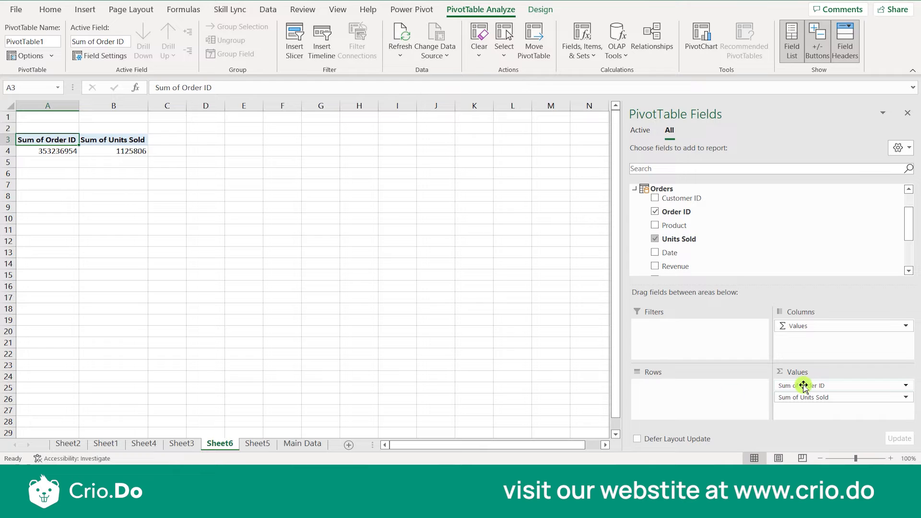
pyautogui.moveTo(677, 239); pyautogui.dragTo(690, 399)
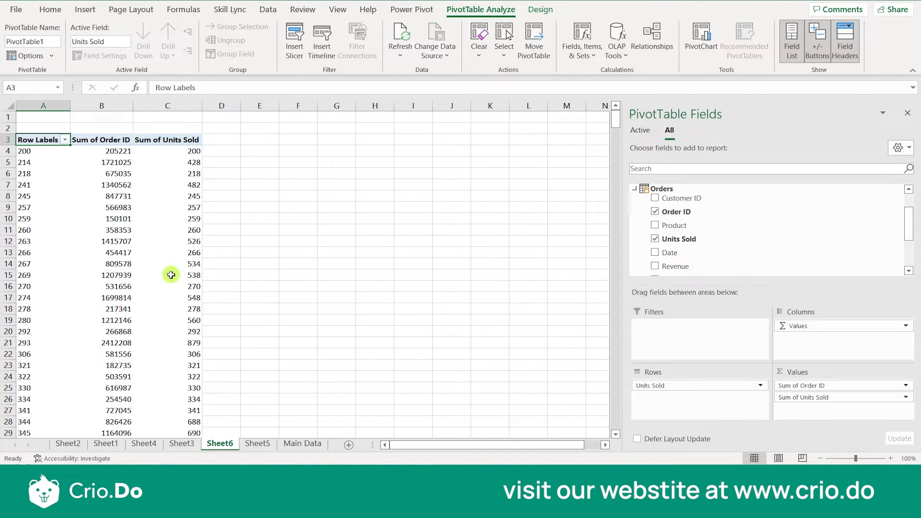
pyautogui.click(682, 383)
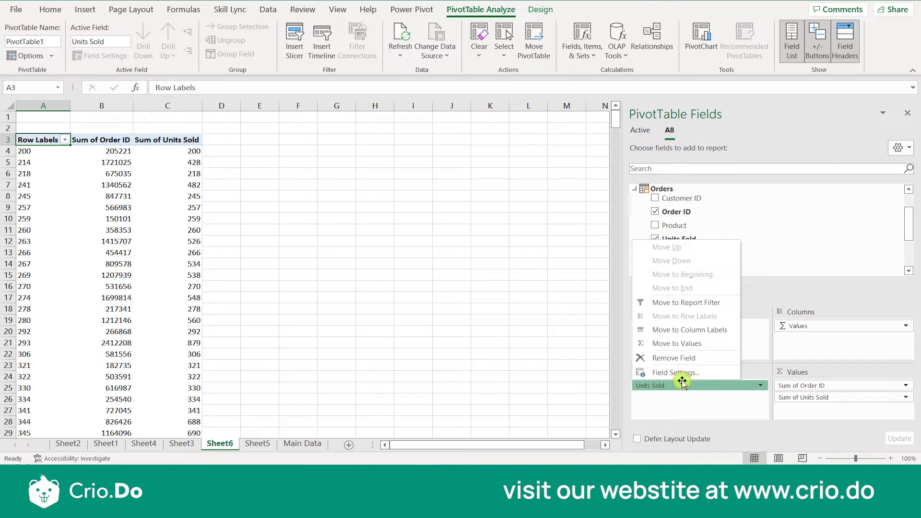
pyautogui.click(681, 355)
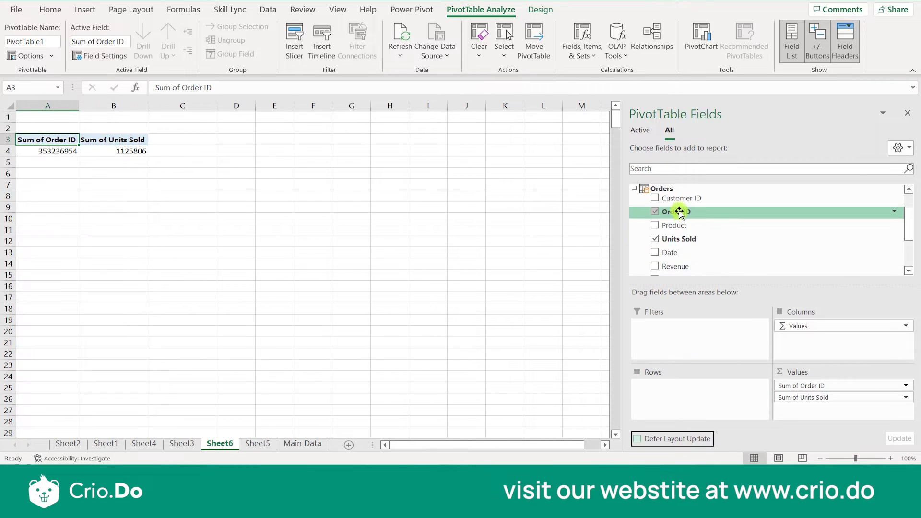
# - Use Order ID as the PivotTable's row field and remove Sum of Order ID from the values
pyautogui.moveTo(680, 212); pyautogui.dragTo(691, 386)
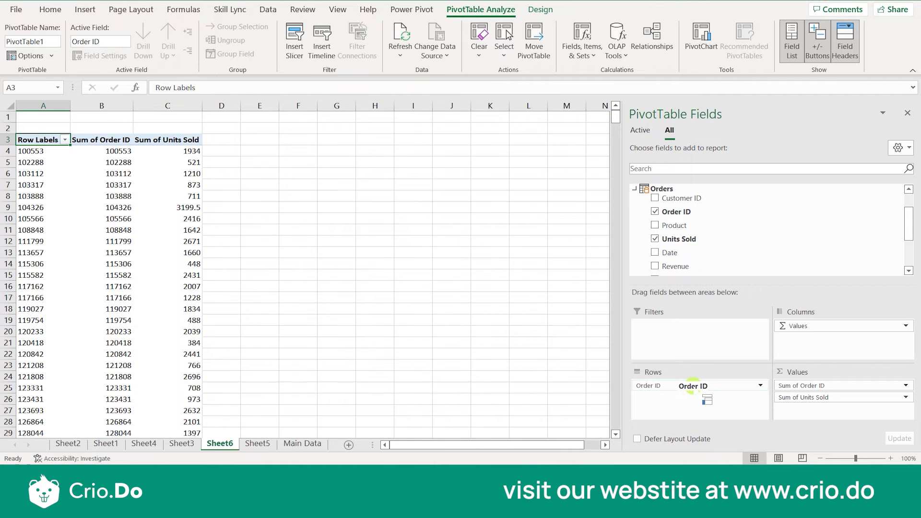
pyautogui.click(905, 386)
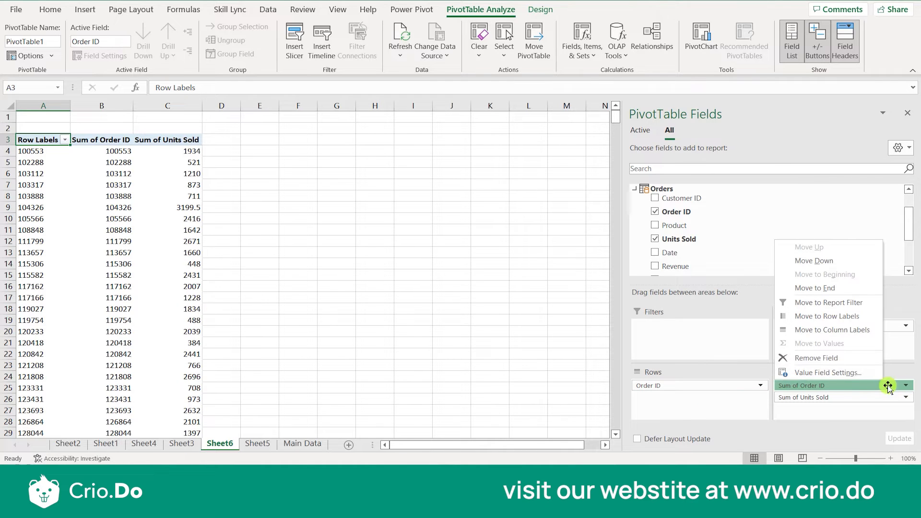
pyautogui.click(822, 358)
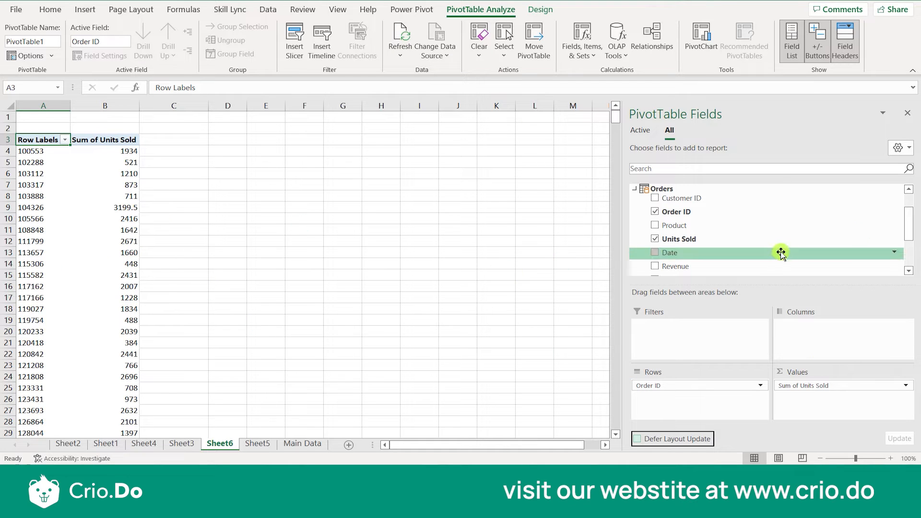
# - Add the Orders table's Profit field to the PivotTable values and review the units sold and profit per order
pyautogui.moveTo(909, 222); pyautogui.dragTo(911, 243)
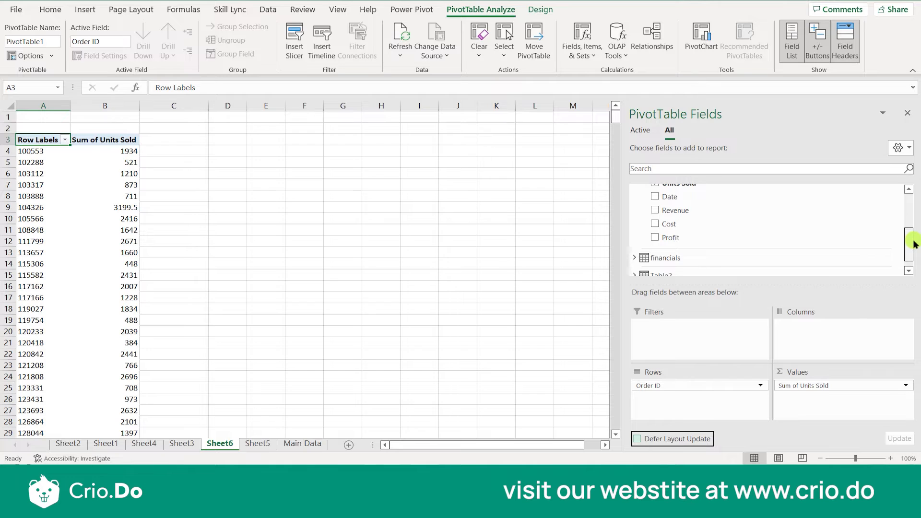
pyautogui.click(655, 237)
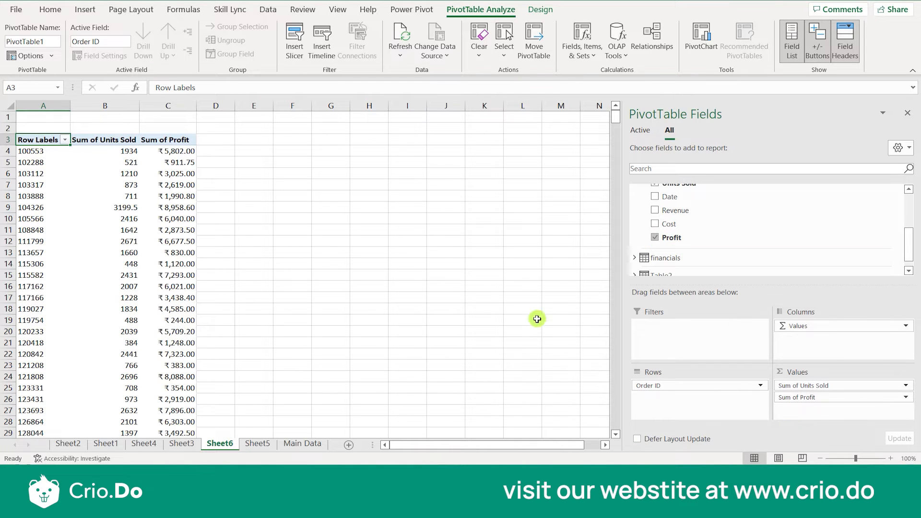
pyautogui.scroll(-4, 250, 274)
pyautogui.scroll(-17, 250, 275)
pyautogui.scroll(20, 249, 275)
pyautogui.scroll(-3, 250, 275)
pyautogui.scroll(-1, 250, 274)
pyautogui.scroll(4, 248, 274)
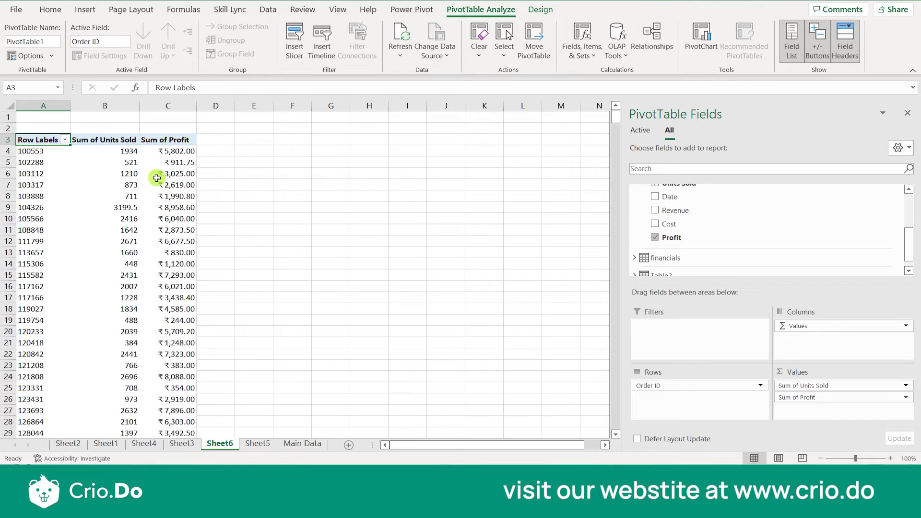
pyautogui.moveTo(157, 178)
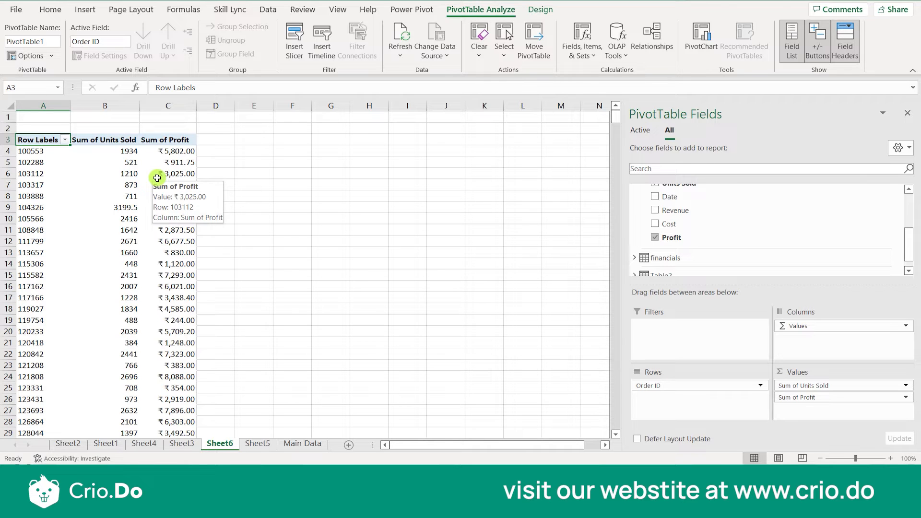
# - View the chart types offered for a PivotChart of this PivotTable, without inserting a chart, and return to the Orders fields
pyautogui.click(697, 43)
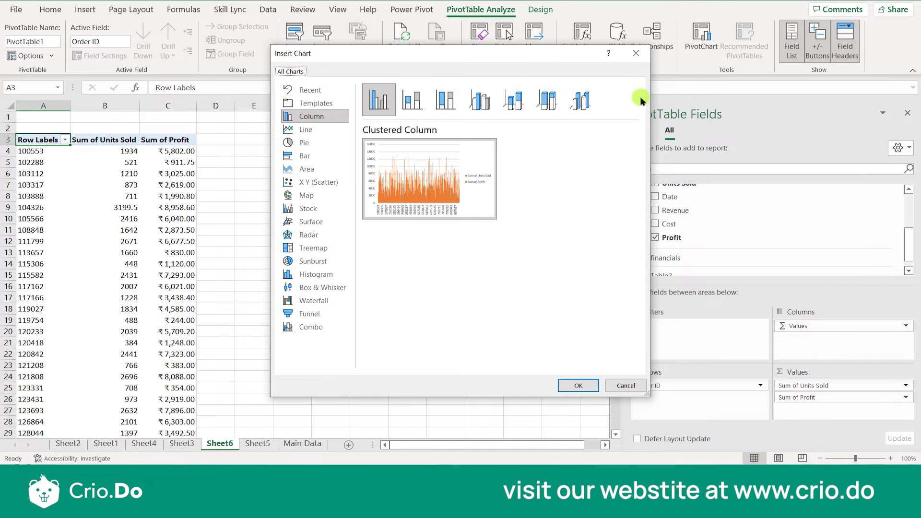
pyautogui.click(636, 54)
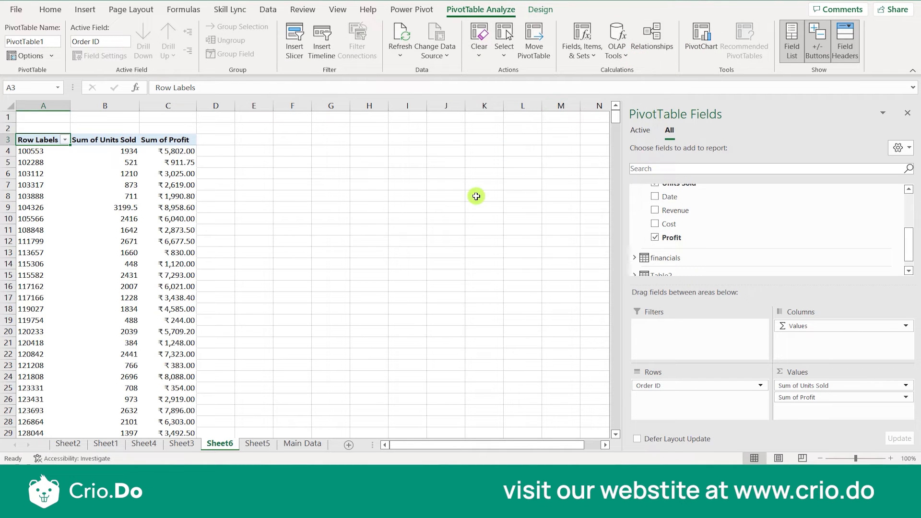
pyautogui.scroll(-1, 449, 351)
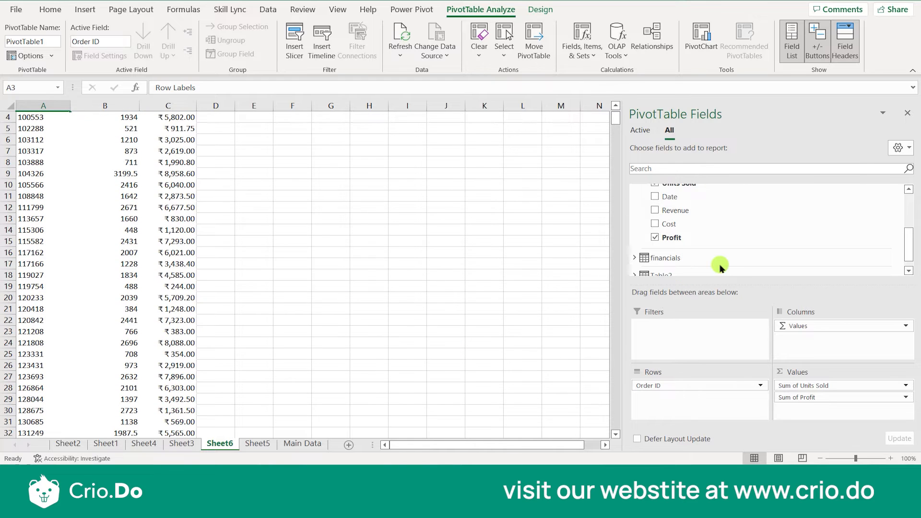
pyautogui.scroll(2, 720, 267)
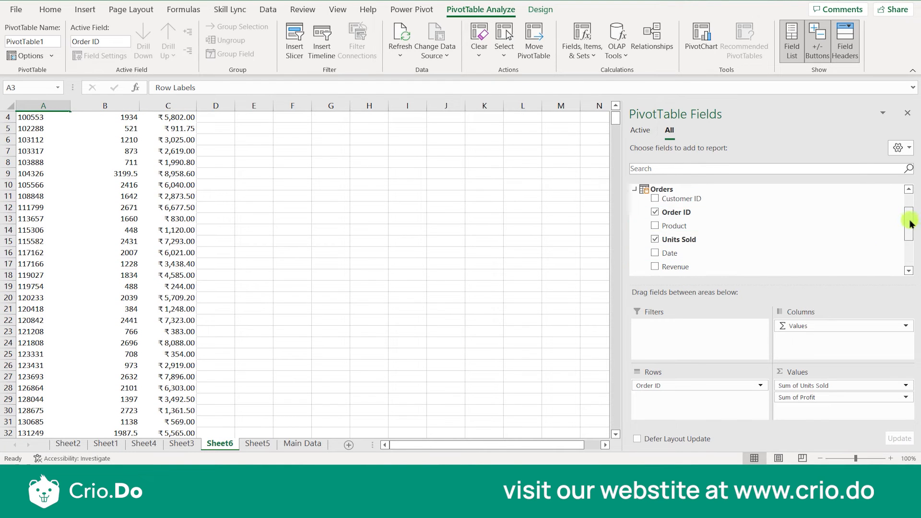
# - Add the Customers table's Average Profit measure to the PivotTable values and review it beside the units sold and profit
pyautogui.moveTo(912, 222)
pyautogui.mouseDown()
pyautogui.moveTo(912, 247)
pyautogui.moveTo(913, 207)
pyautogui.mouseUp()
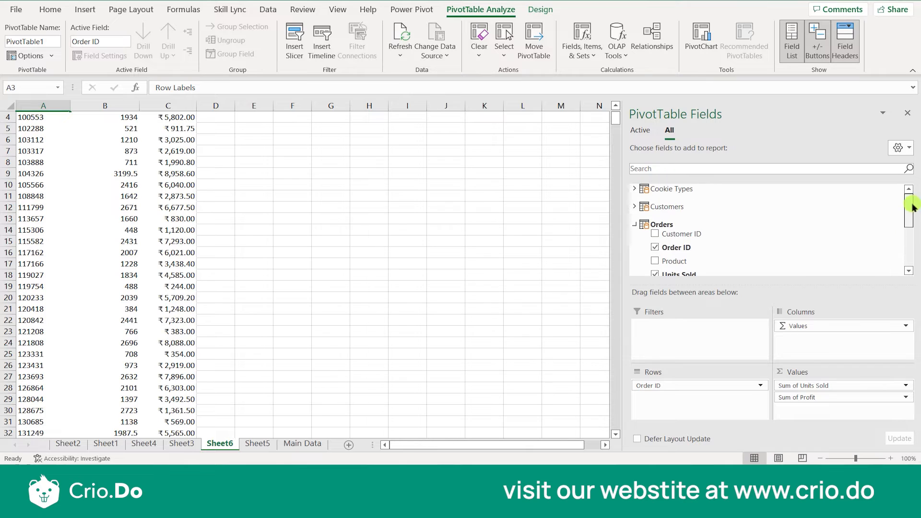
pyautogui.click(634, 207)
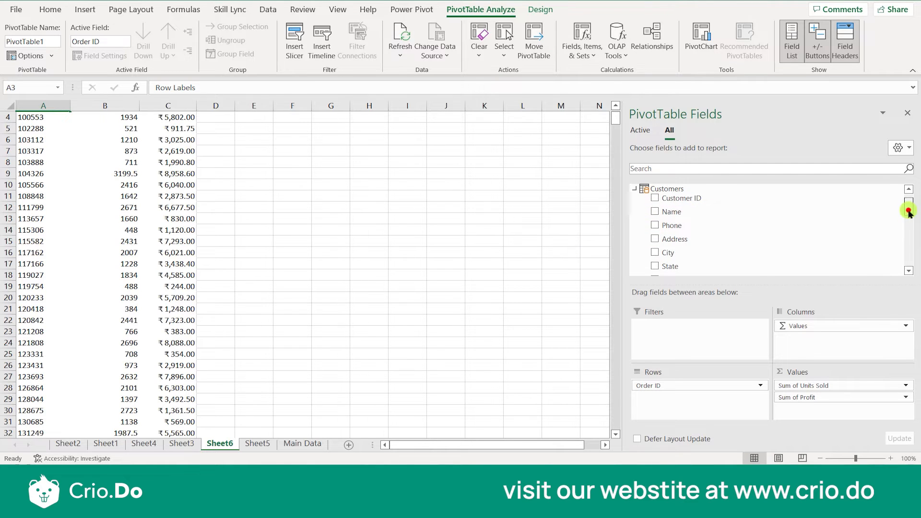
pyautogui.moveTo(909, 211); pyautogui.dragTo(911, 232)
pyautogui.click(653, 222)
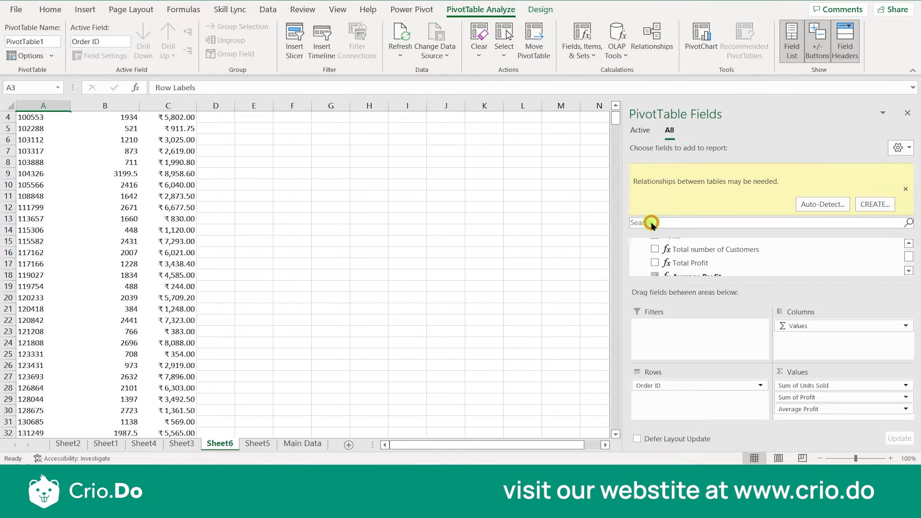
pyautogui.scroll(1, 307, 268)
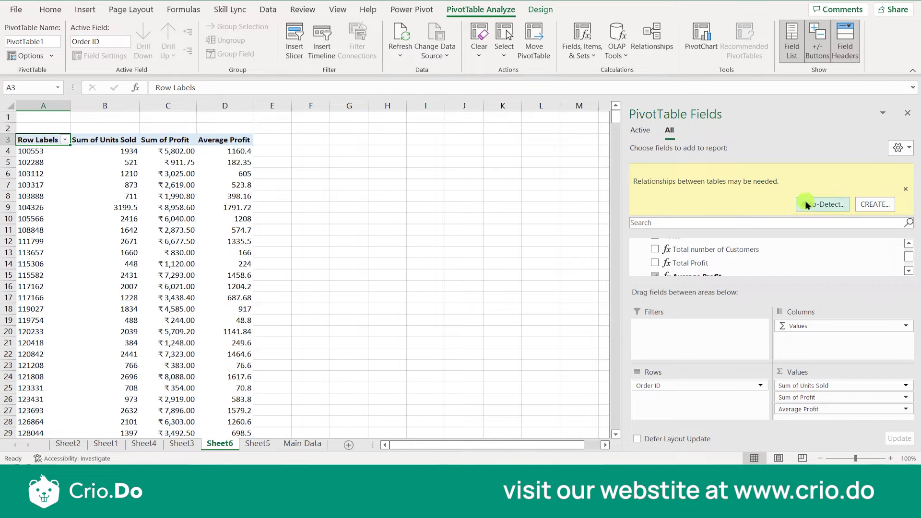
# - Run automatic relationship detection for the PivotTable's tables, dismiss the result, and hide the field list
pyautogui.click(826, 208)
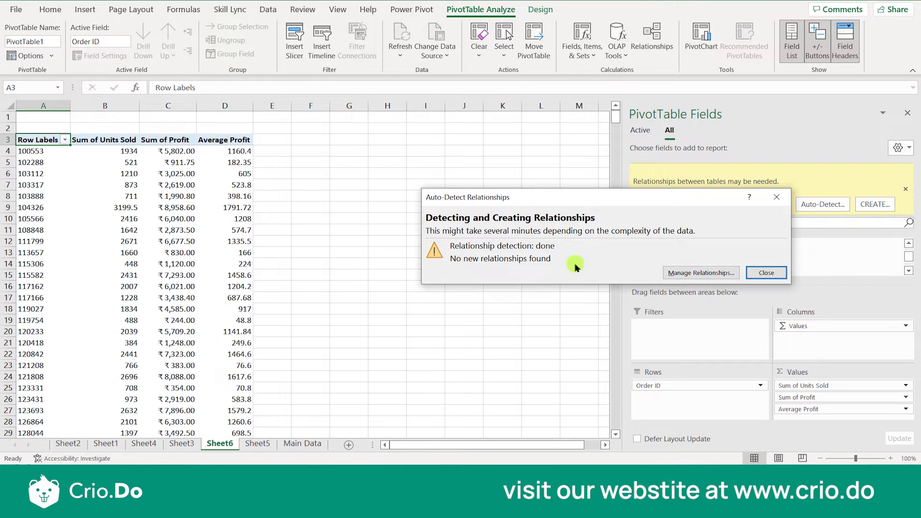
pyautogui.click(766, 272)
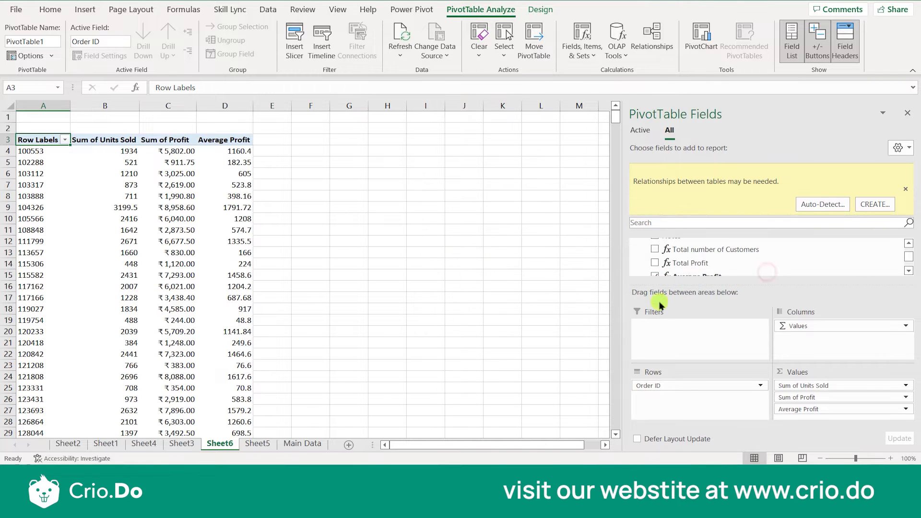
pyautogui.scroll(-1, 776, 259)
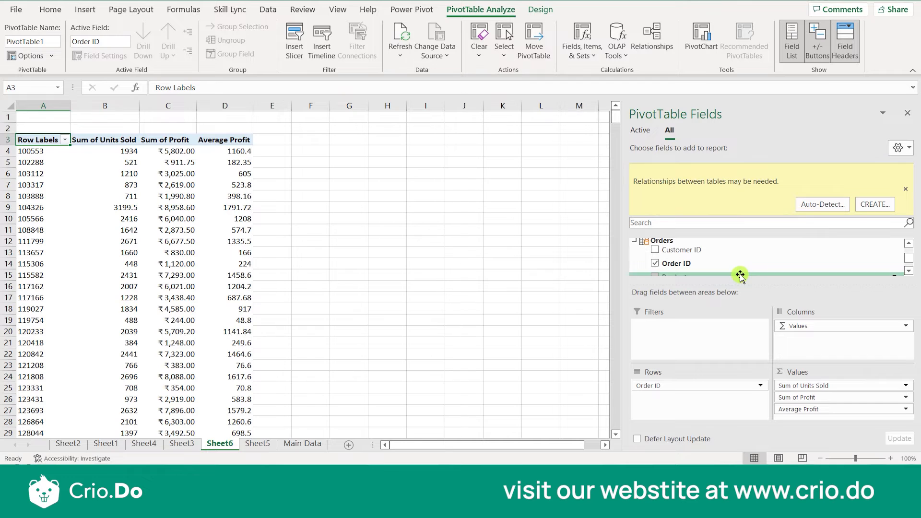
pyautogui.click(909, 114)
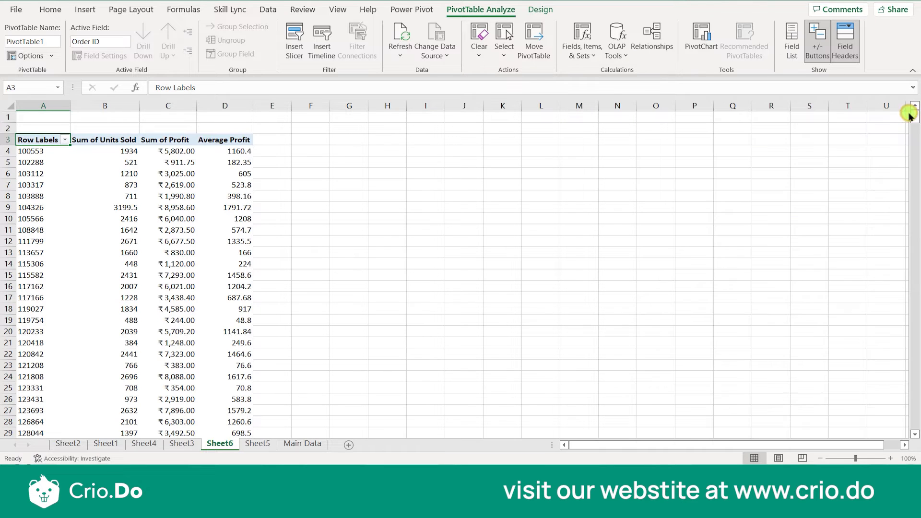
pyautogui.click(541, 253)
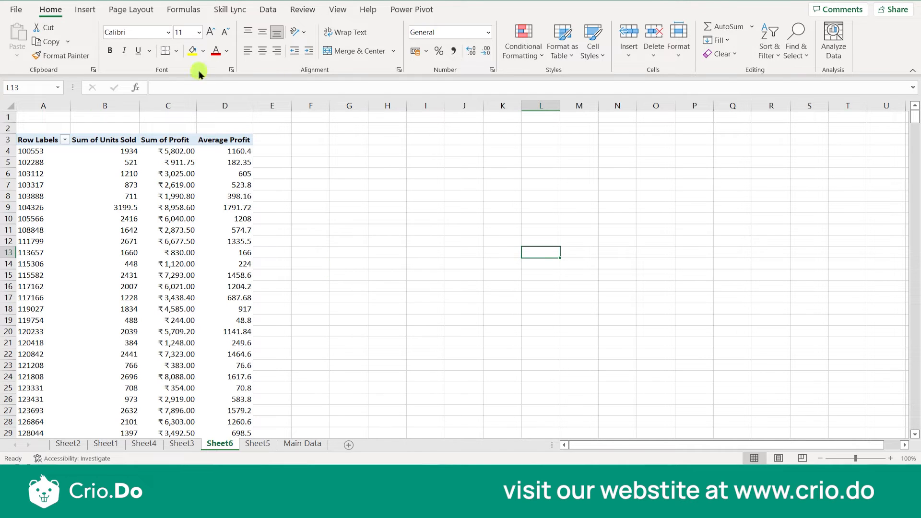
pyautogui.click(91, 10)
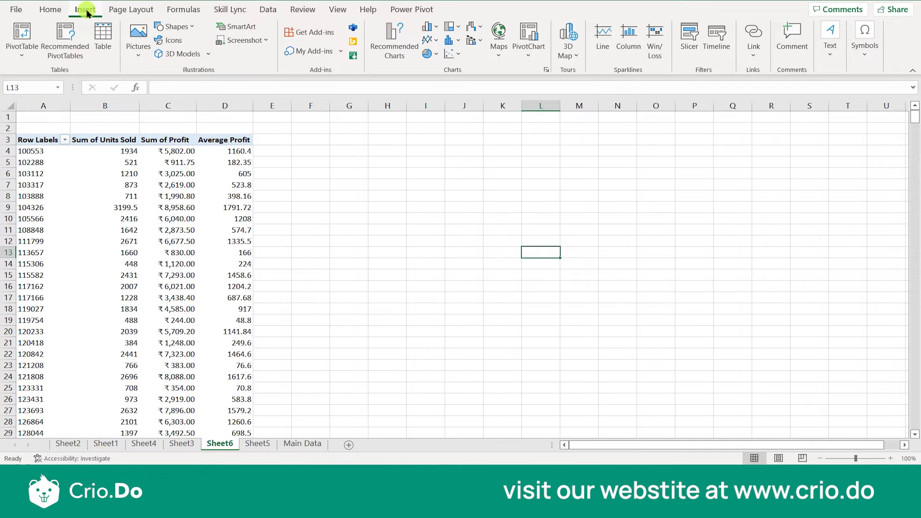
pyautogui.click(22, 48)
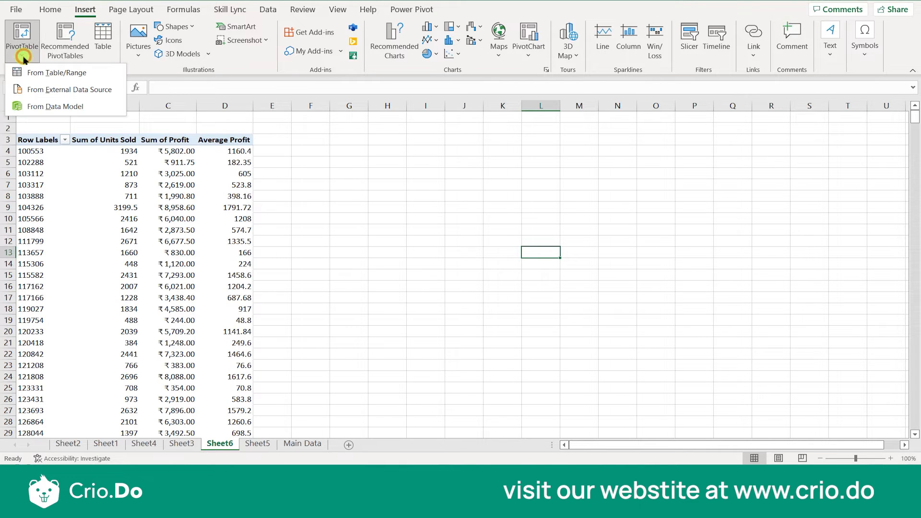
pyautogui.click(74, 106)
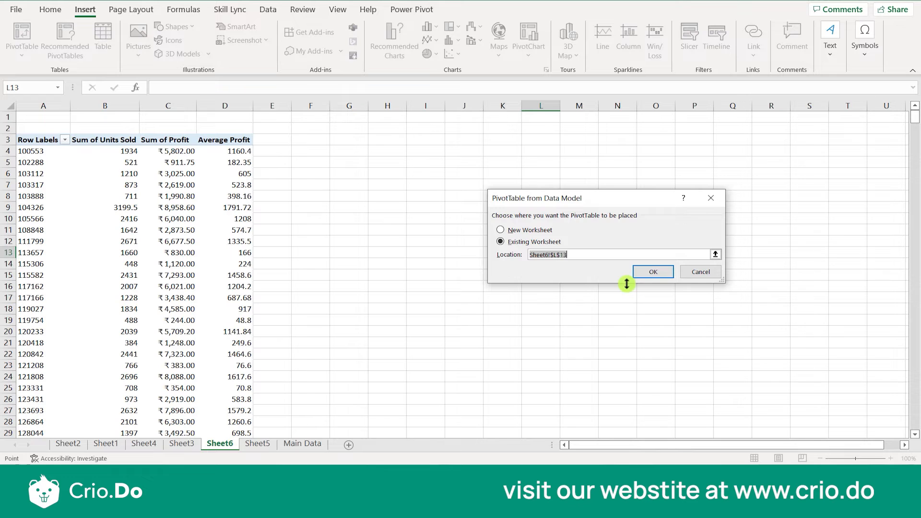
pyautogui.click(708, 273)
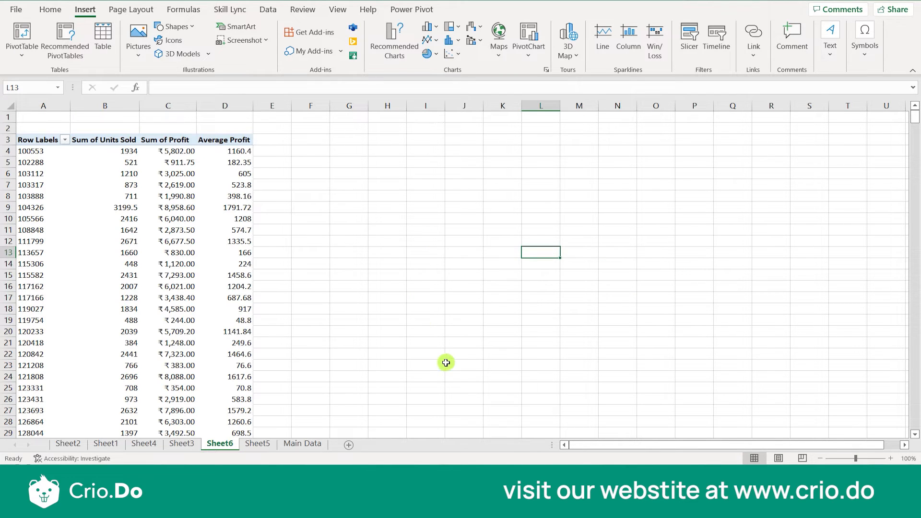
pyautogui.click(295, 262)
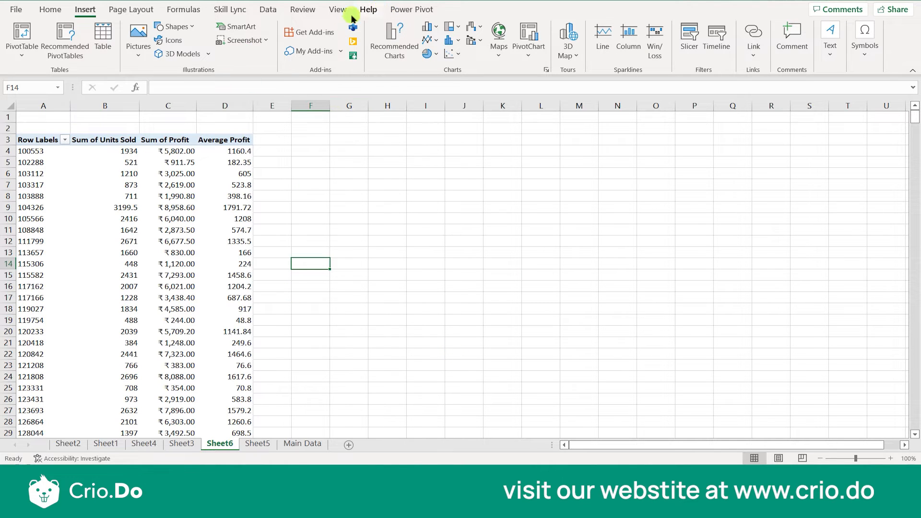
# - Delete the Sheet6 worksheet with the order PivotTable and the empty Sheet5 worksheet
pyautogui.click(399, 10)
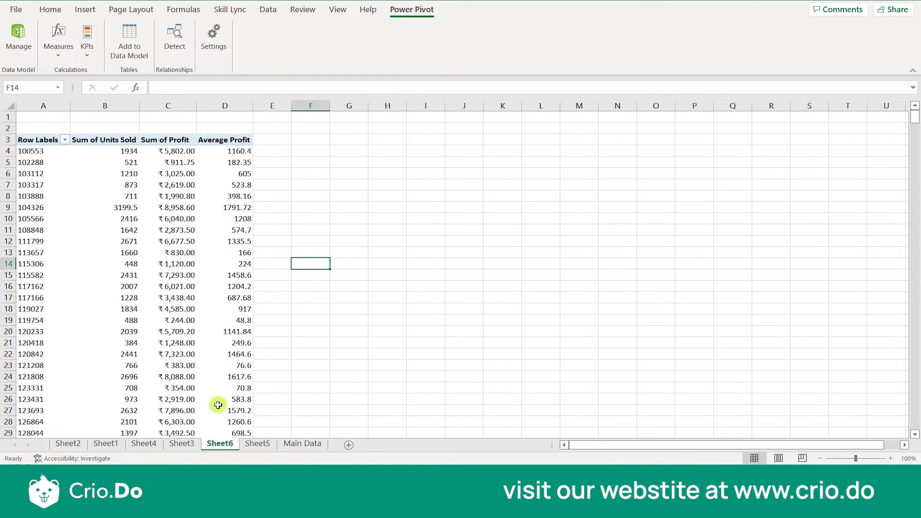
pyautogui.rightClick(227, 447)
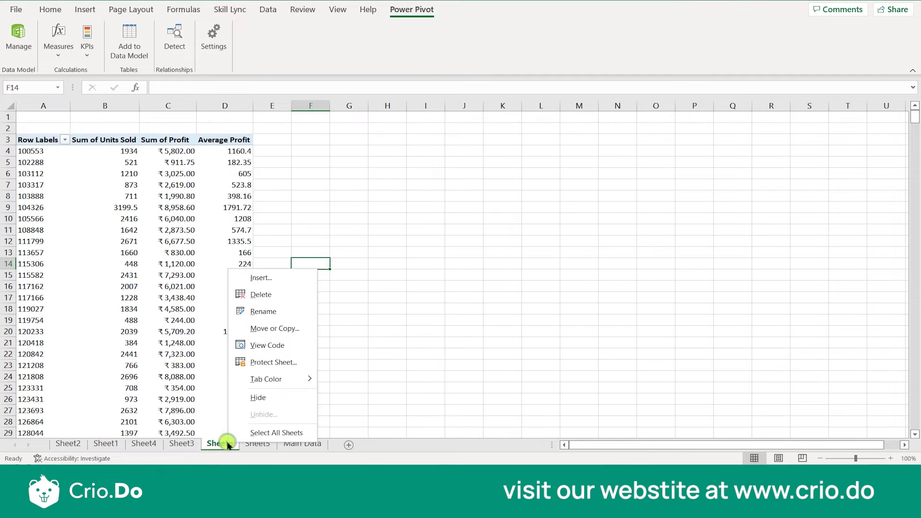
pyautogui.click(269, 296)
pyautogui.click(442, 260)
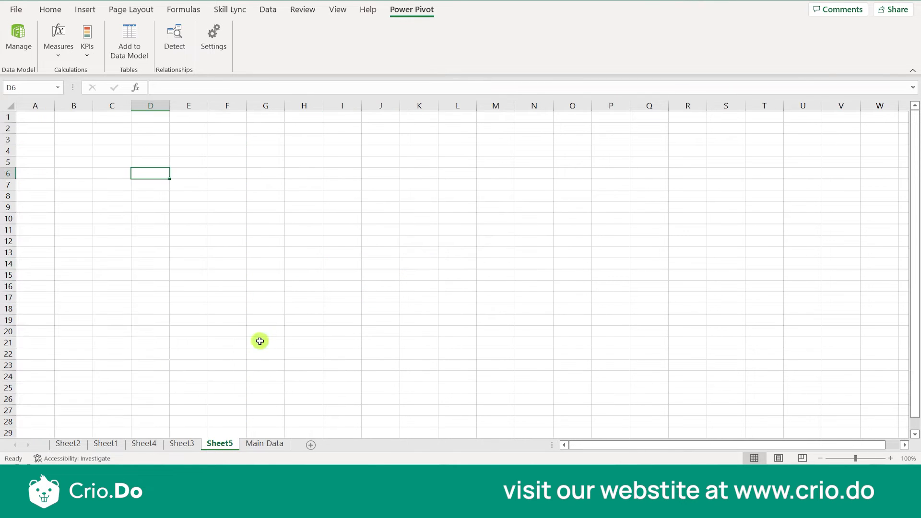
pyautogui.click(182, 443)
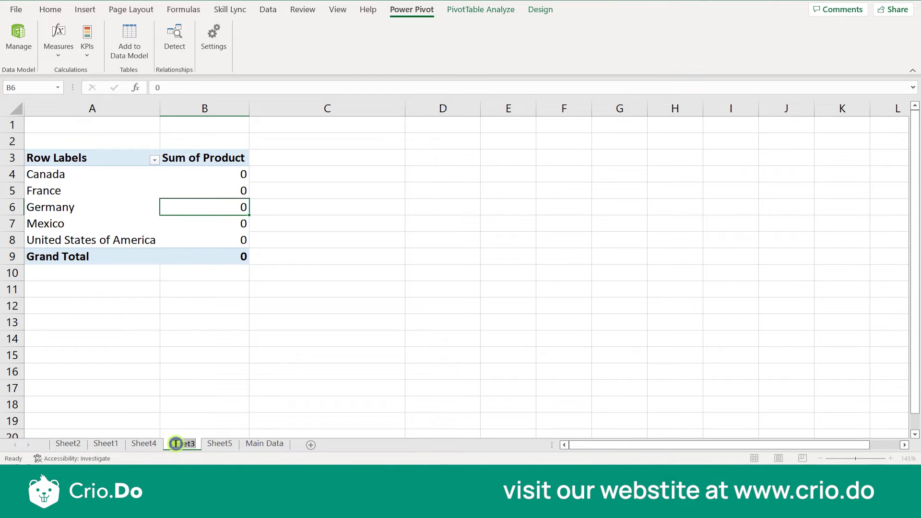
pyautogui.click(219, 444)
pyautogui.rightClick(220, 443)
pyautogui.click(256, 298)
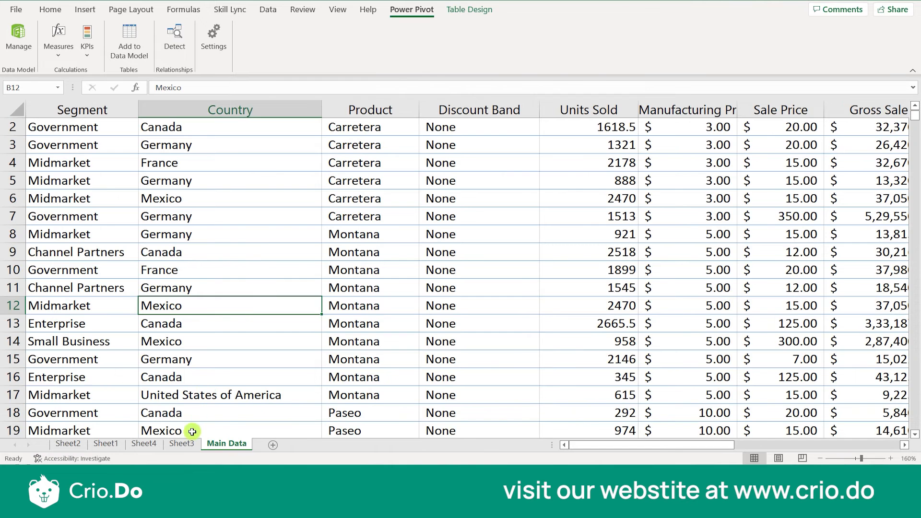
# - Permanently delete the Sheet3 and Sheet4 worksheets from the workbook
pyautogui.click(194, 444)
pyautogui.rightClick(194, 444)
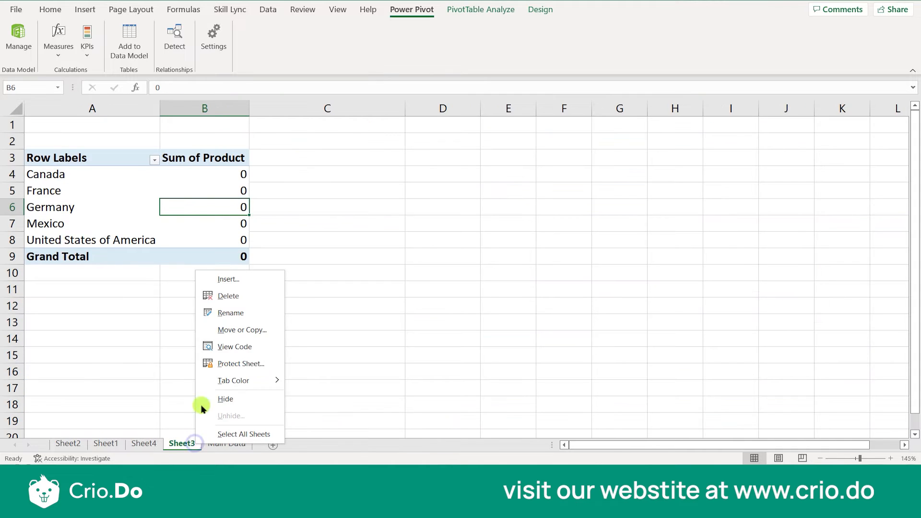
pyautogui.click(242, 295)
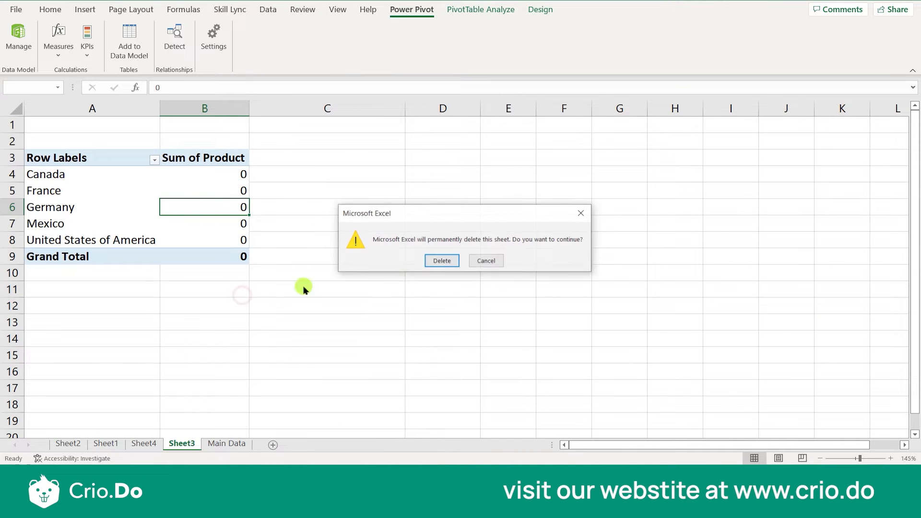
pyautogui.click(438, 261)
pyautogui.rightClick(151, 446)
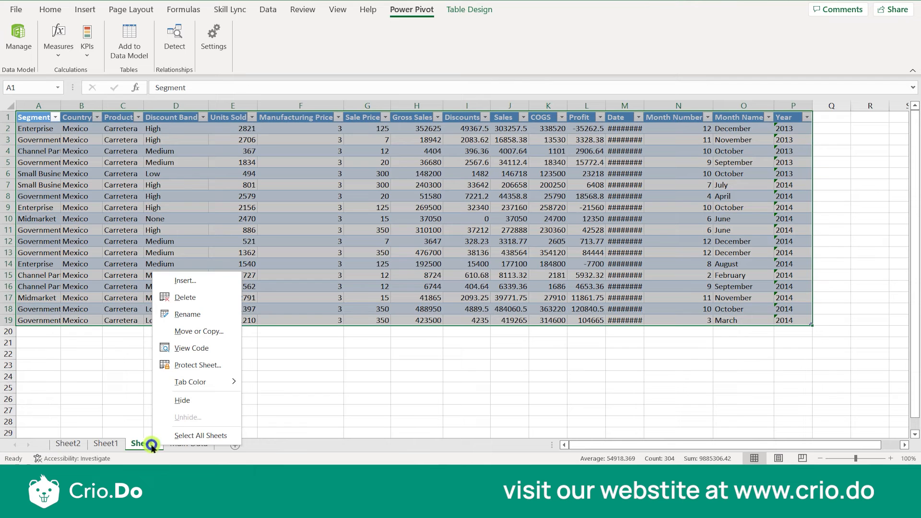
pyautogui.click(186, 298)
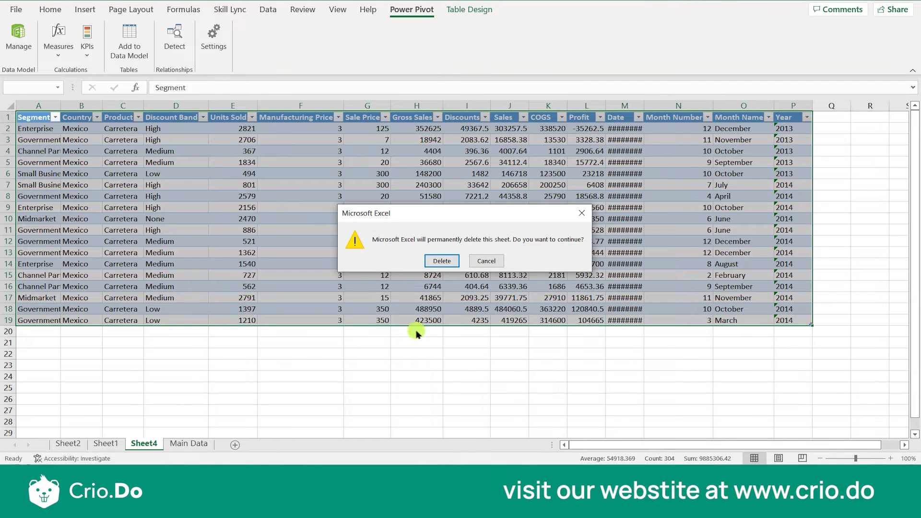
pyautogui.click(442, 262)
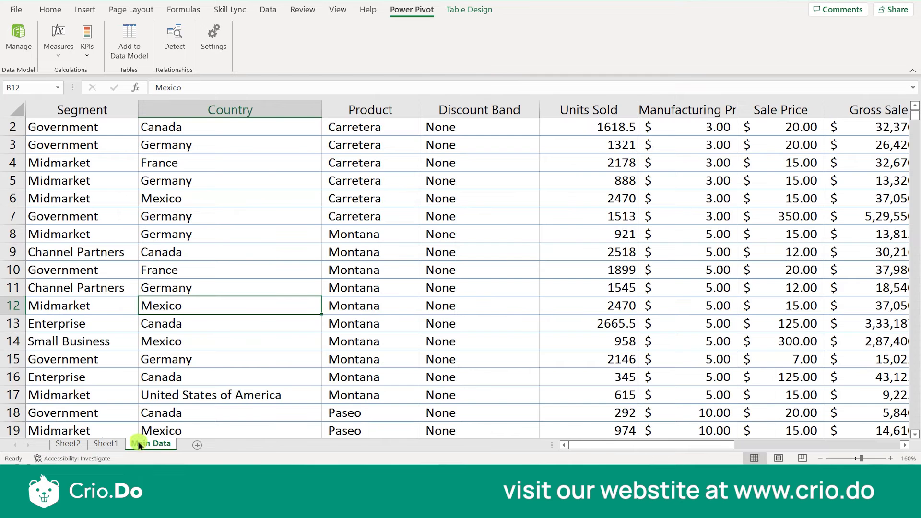
# - Permanently delete the Sheet1 and Sheet2 worksheets so that only Main Data is kept
pyautogui.rightClick(107, 444)
pyautogui.click(150, 295)
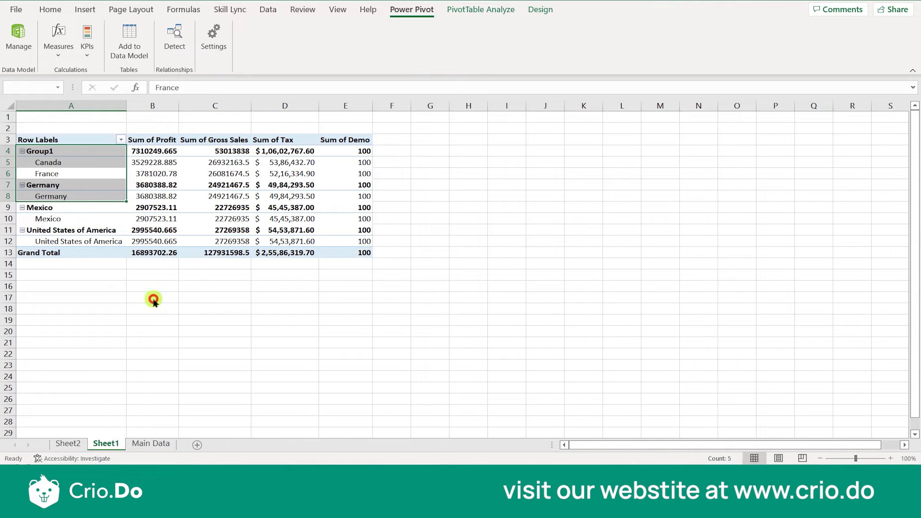
pyautogui.click(439, 262)
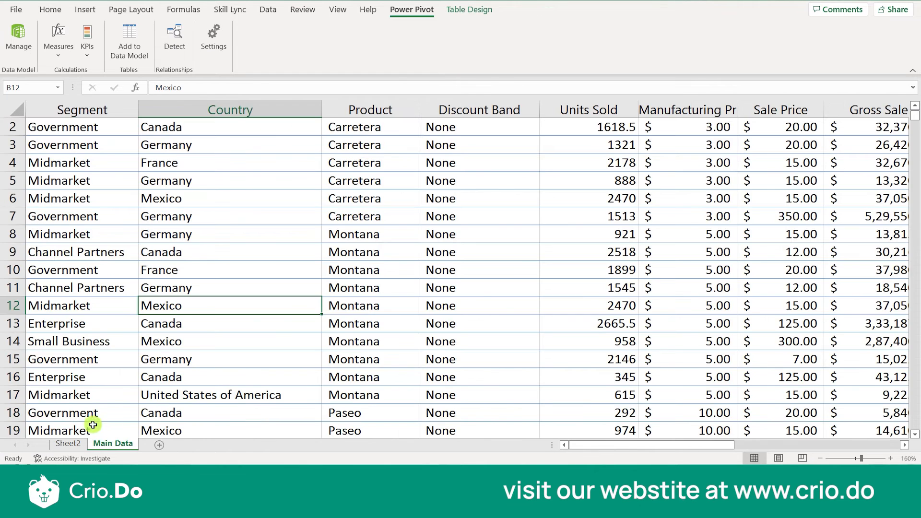
pyautogui.click(75, 442)
pyautogui.rightClick(75, 443)
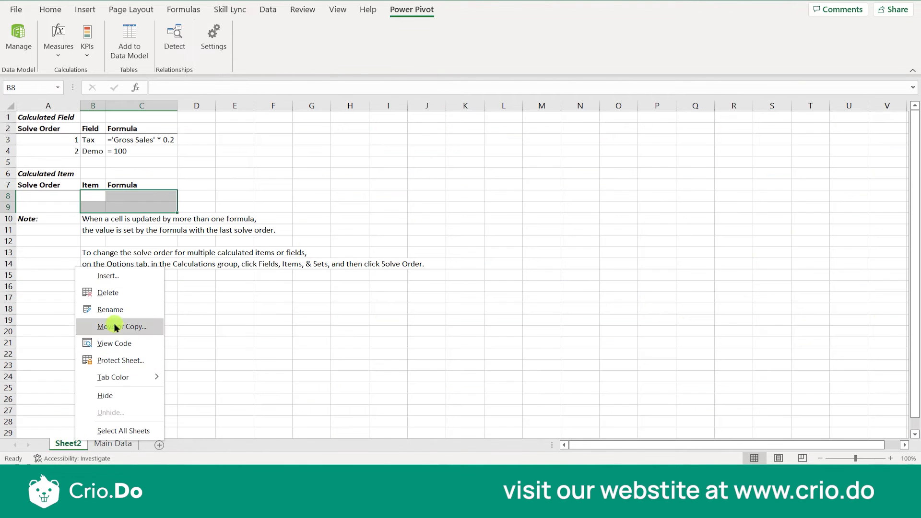
pyautogui.click(118, 294)
pyautogui.click(439, 262)
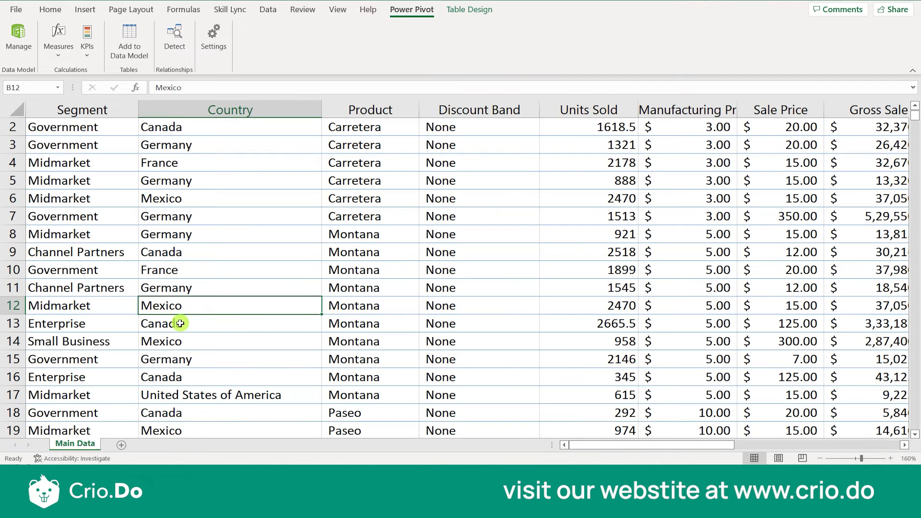
# - Add a blank worksheet after Main Data and look over the KPI commands offered by Power Pivot
pyautogui.click(120, 446)
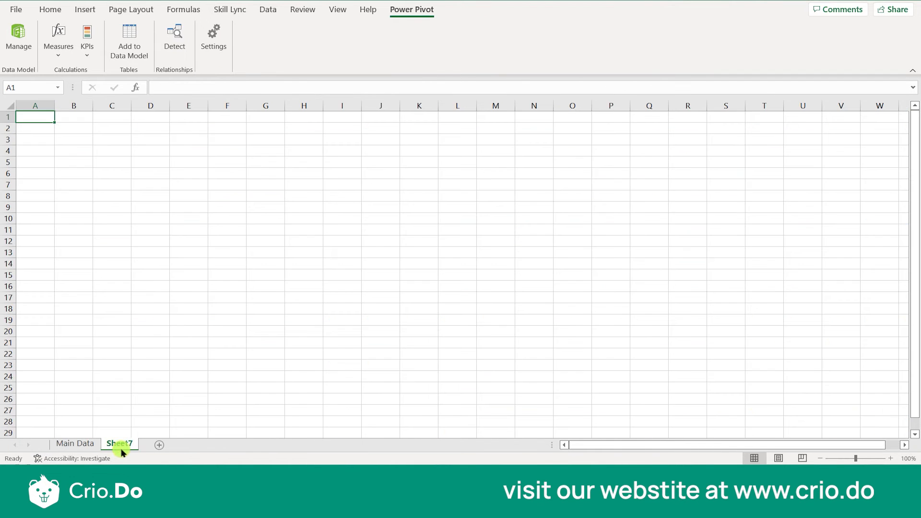
pyautogui.click(87, 56)
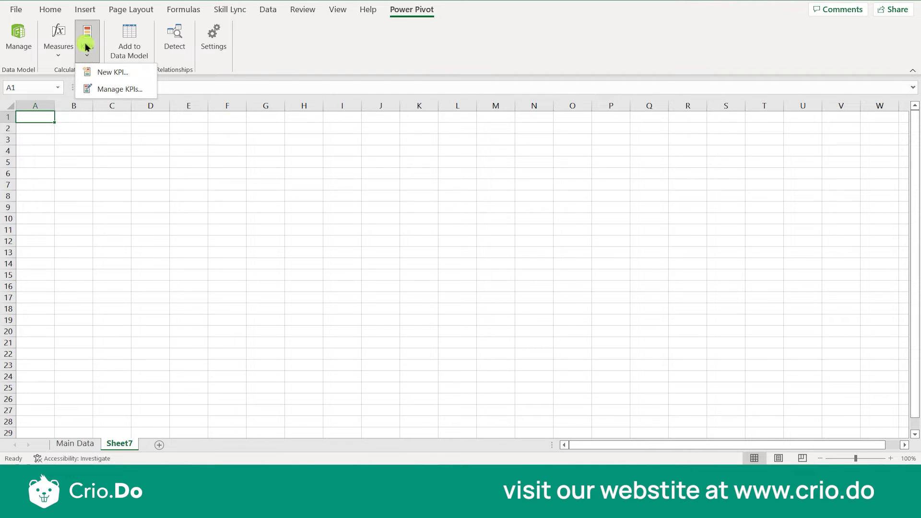
pyautogui.click(88, 52)
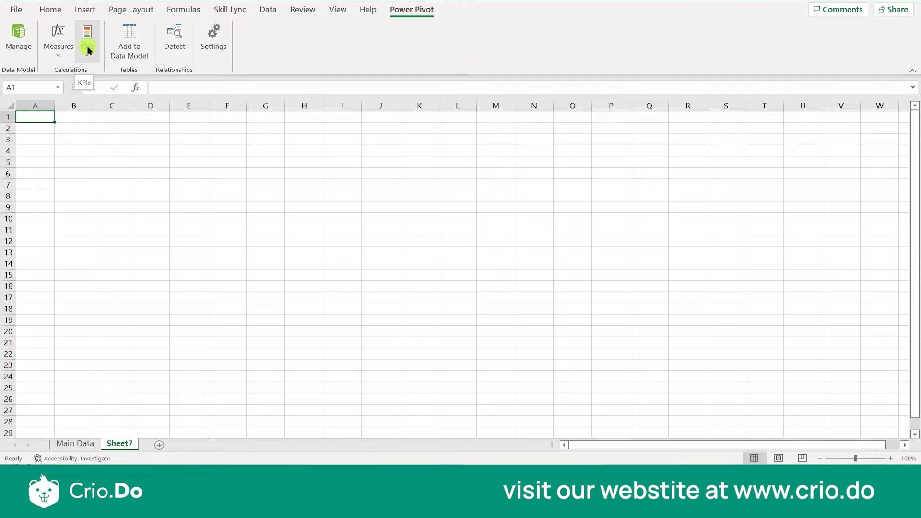
pyautogui.click(88, 50)
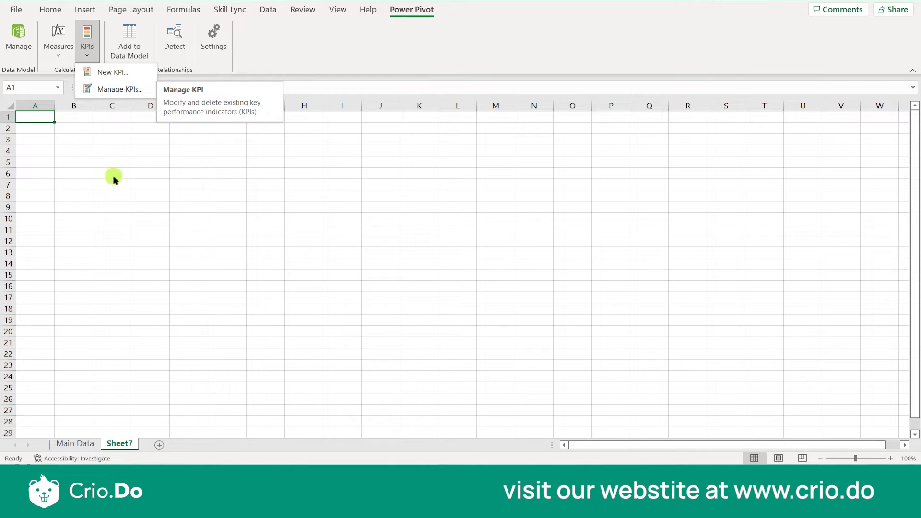
pyautogui.click(114, 140)
# - Start a new KPI with the Total Profit measure as its base field
pyautogui.click(80, 31)
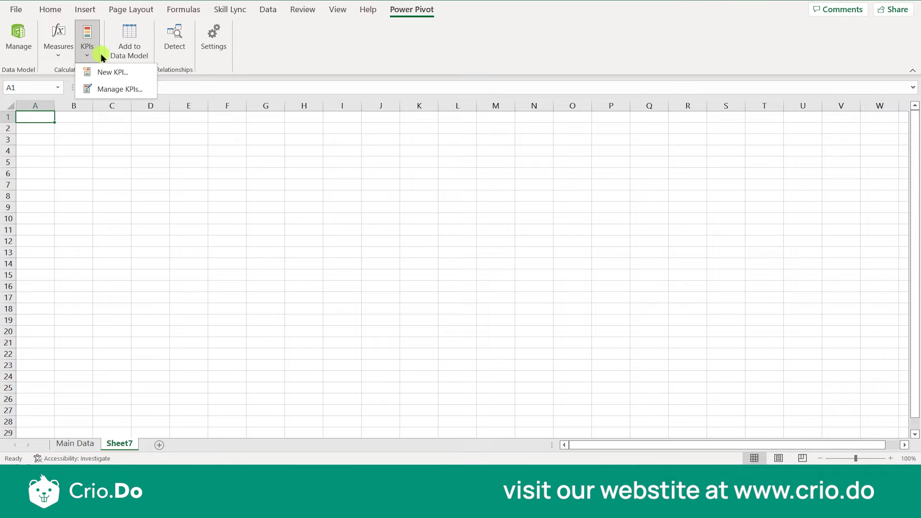
pyautogui.click(104, 72)
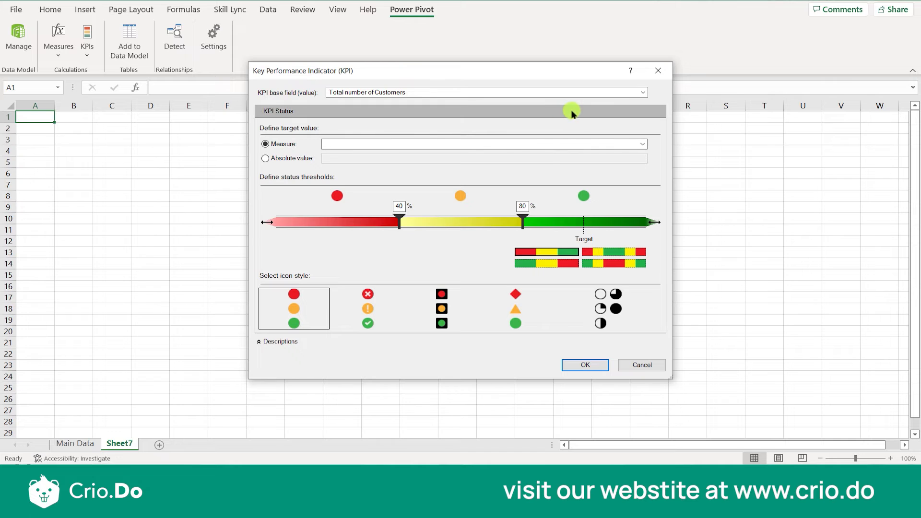
pyautogui.click(641, 95)
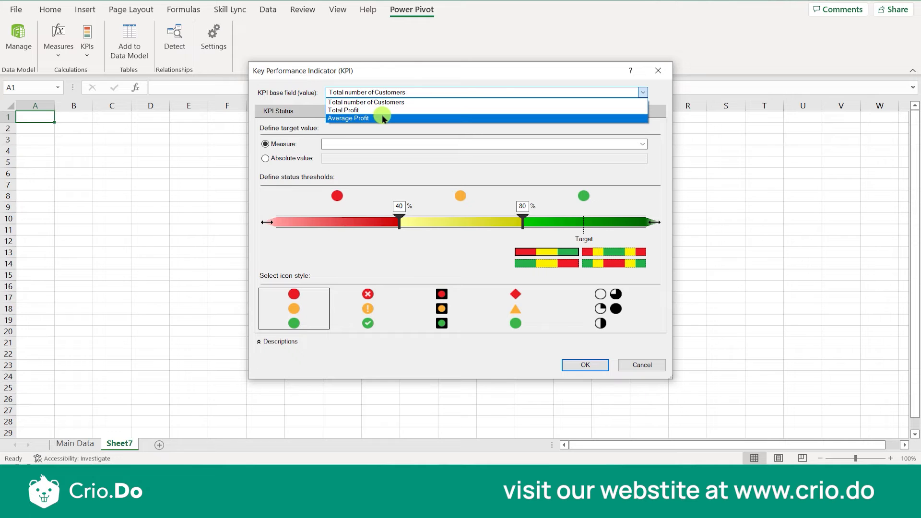
pyautogui.click(369, 135)
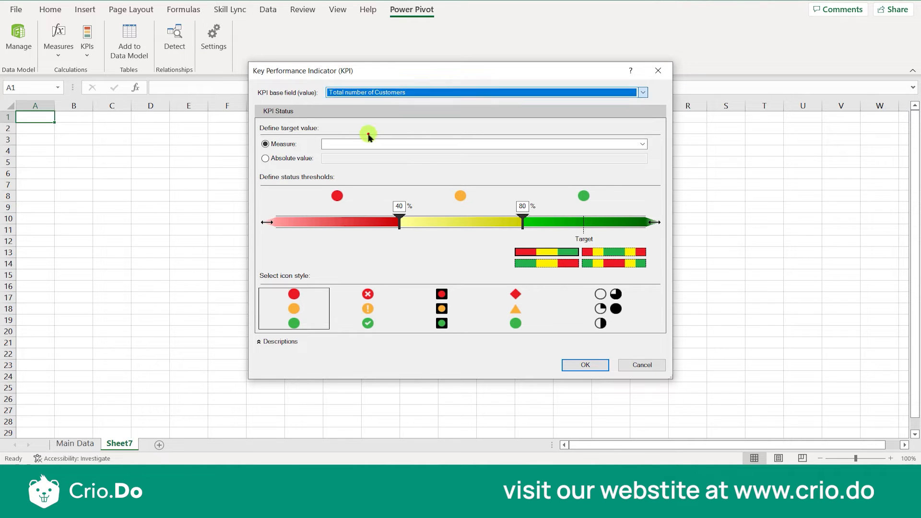
pyautogui.click(397, 92)
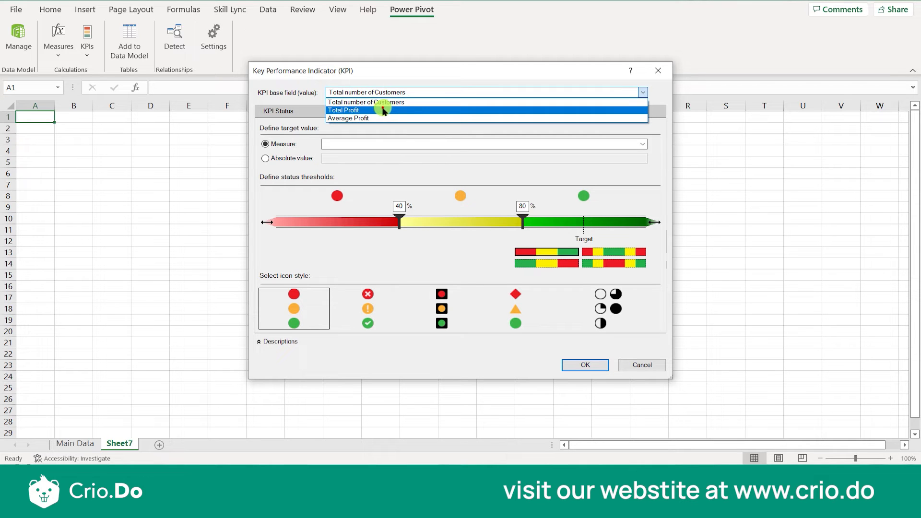
pyautogui.click(382, 108)
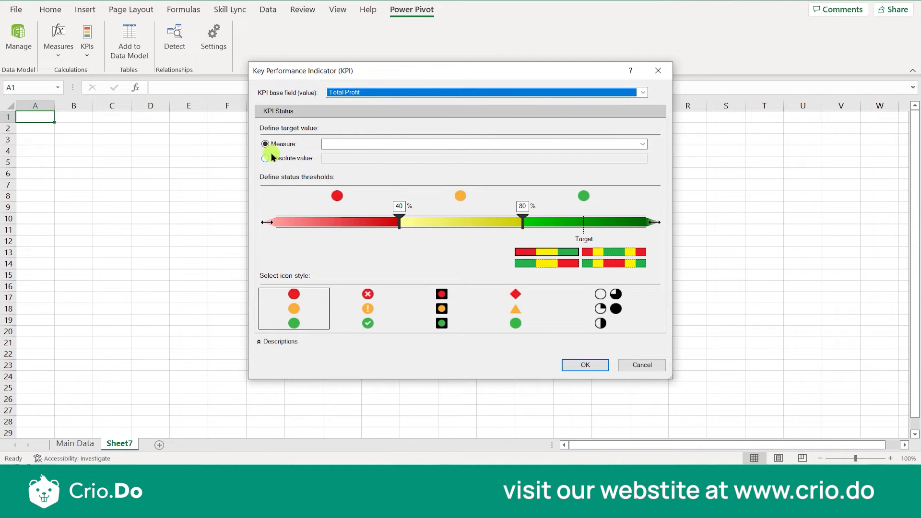
# - Define the KPI's target as an absolute value of 600000
pyautogui.click(629, 144)
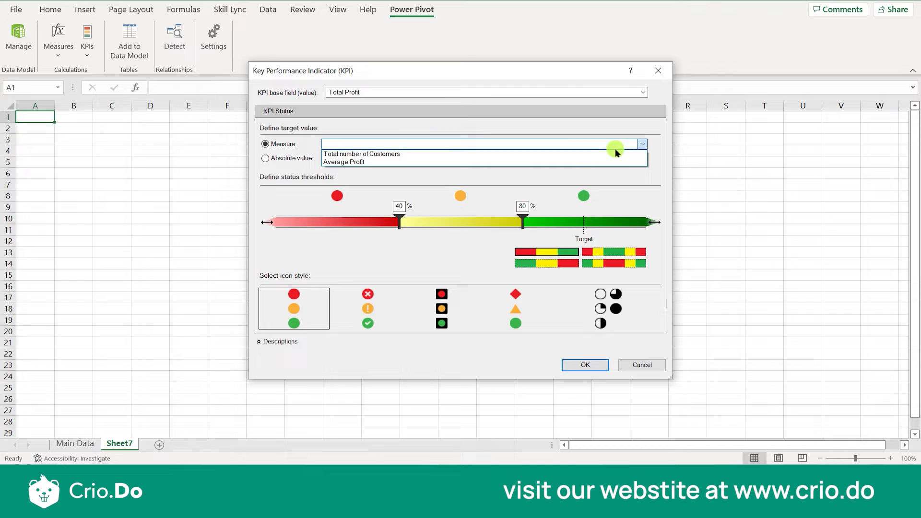
pyautogui.click(444, 182)
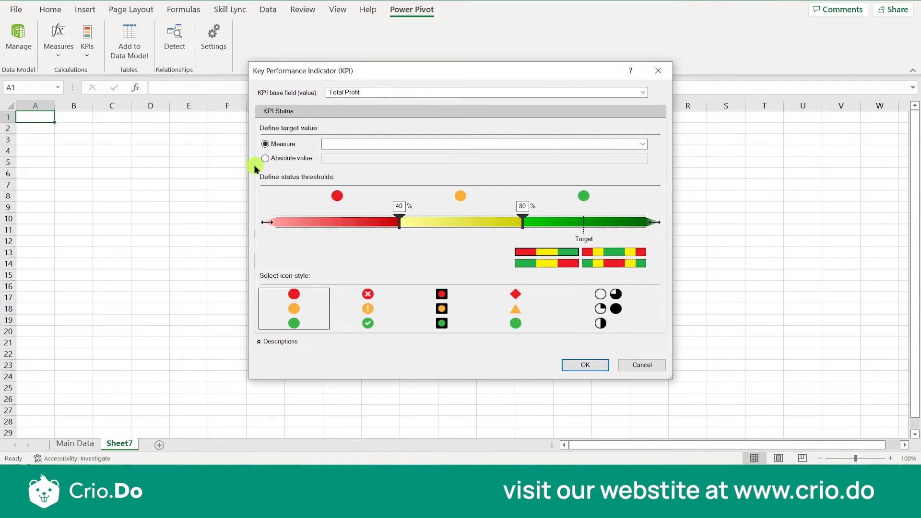
pyautogui.click(265, 159)
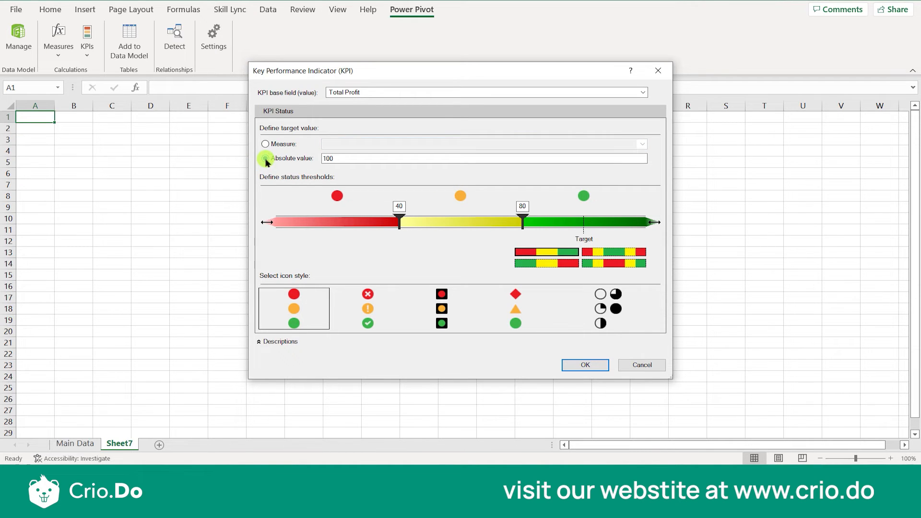
pyautogui.click(352, 159)
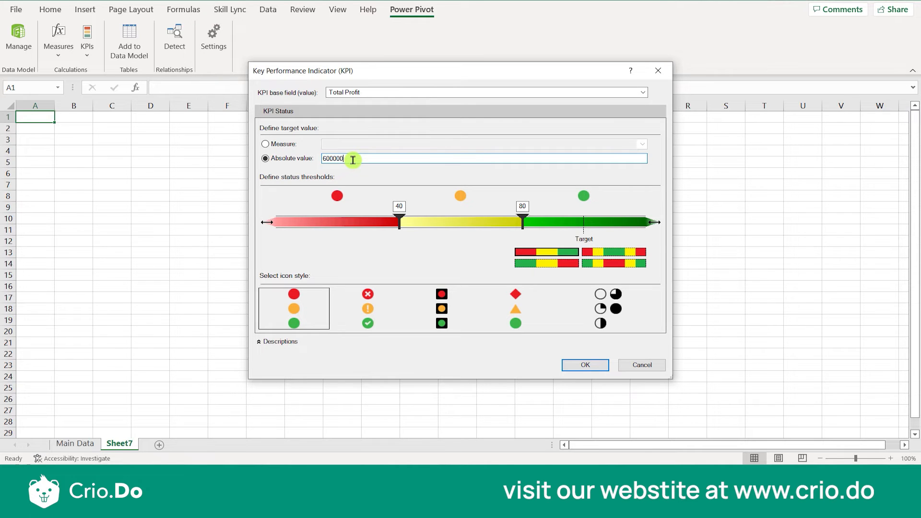
pyautogui.click(394, 177)
# - Set the status thresholds to 400000 and 600000 and create the KPI with the black-framed traffic light icons
pyautogui.moveTo(402, 221); pyautogui.dragTo(438, 221)
pyautogui.moveTo(525, 220); pyautogui.dragTo(584, 220)
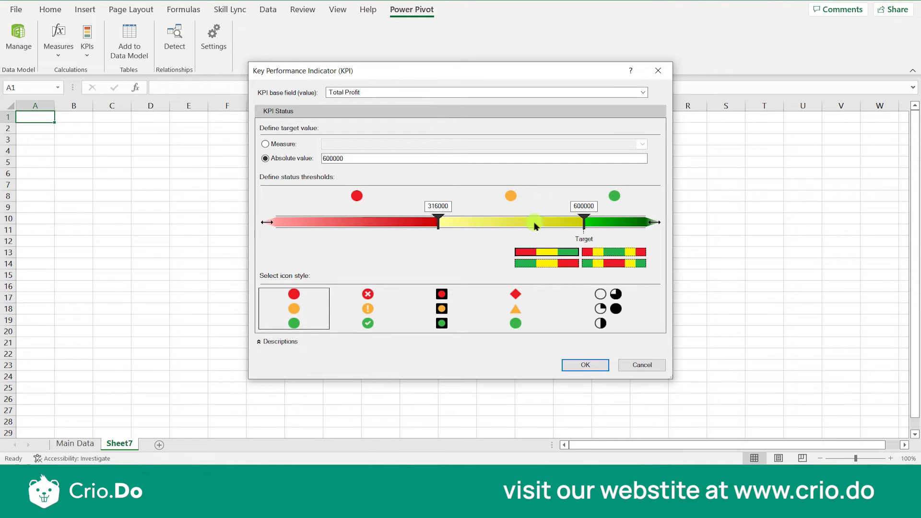
pyautogui.moveTo(439, 221); pyautogui.dragTo(488, 220)
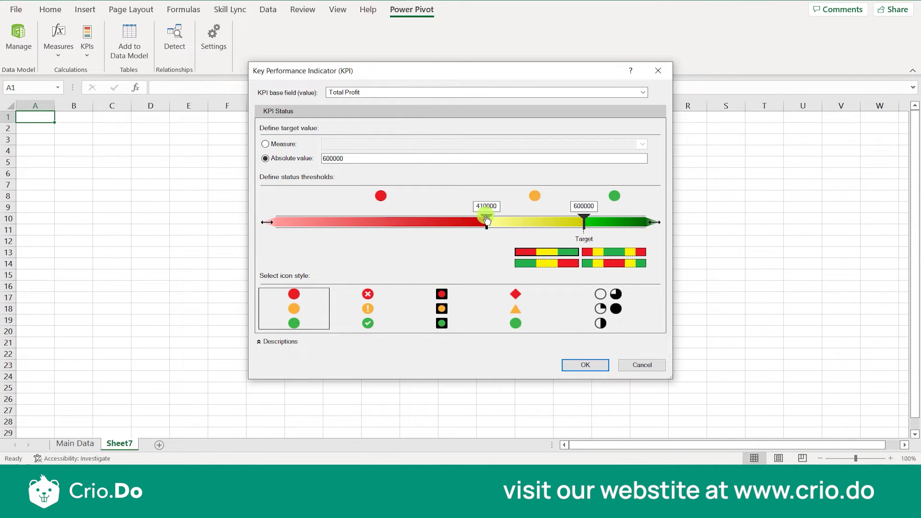
pyautogui.moveTo(487, 219); pyautogui.dragTo(482, 219)
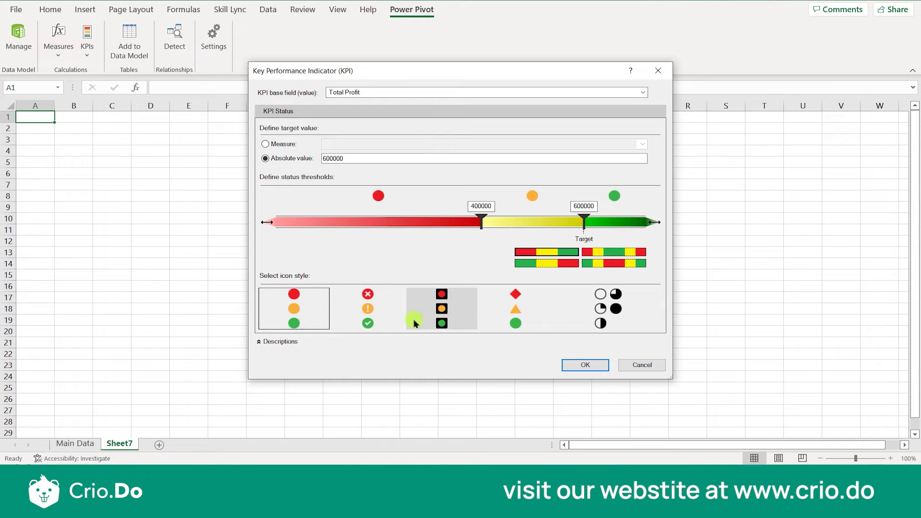
pyautogui.click(432, 317)
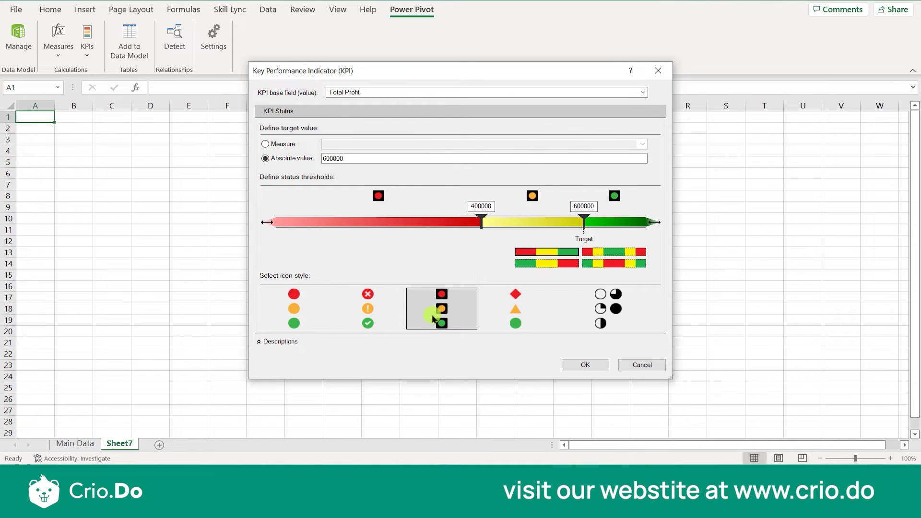
pyautogui.click(581, 366)
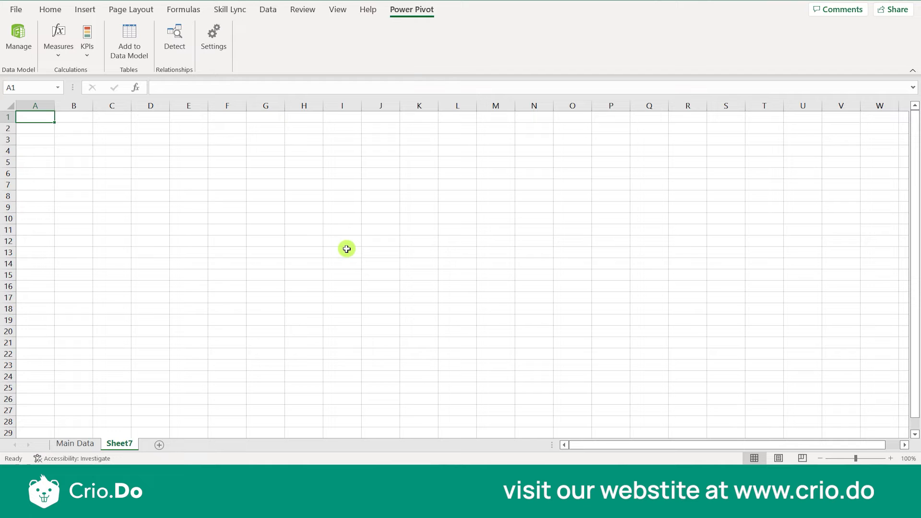
# - Switch to the Power Pivot data model window and examine the Customers, Cookie Types and Orders tables with their calculation areas
pyautogui.hotkey('alt', 'Tab')
pyautogui.click(96, 447)
pyautogui.click(84, 448)
pyautogui.click(21, 447)
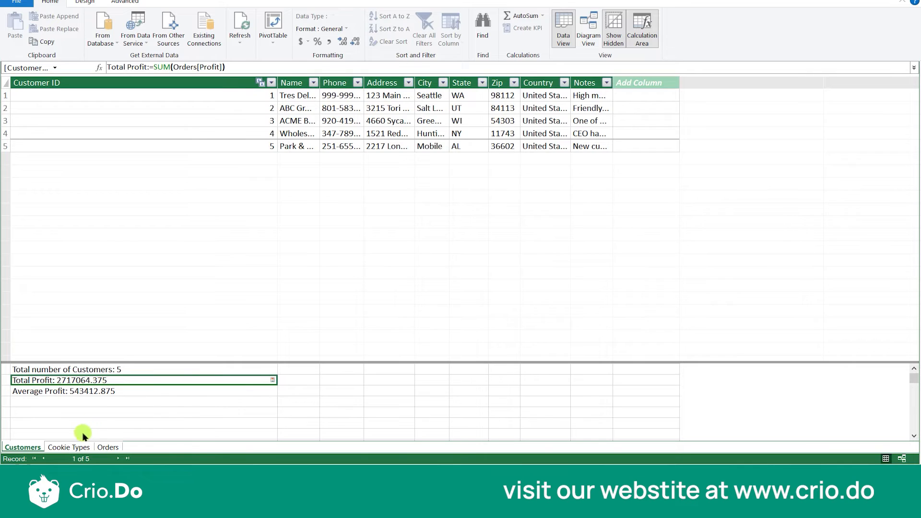
pyautogui.click(67, 447)
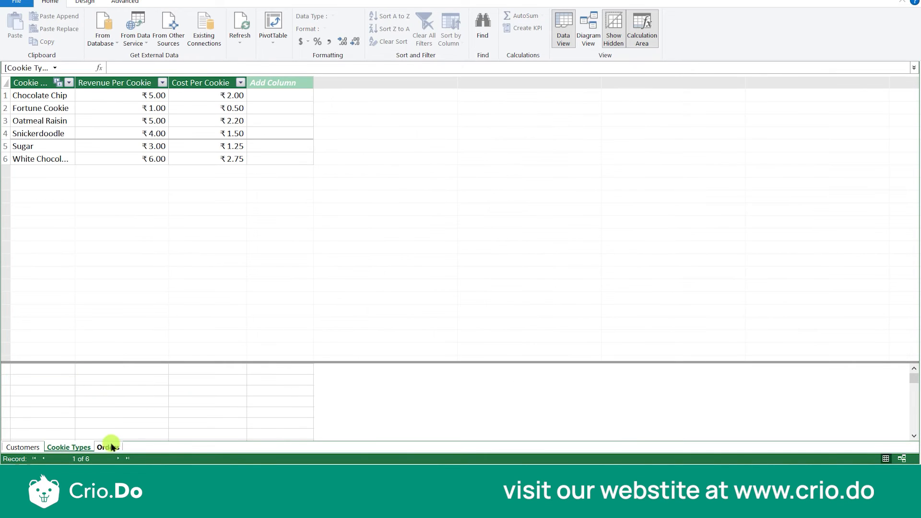
pyautogui.click(110, 447)
pyautogui.click(80, 448)
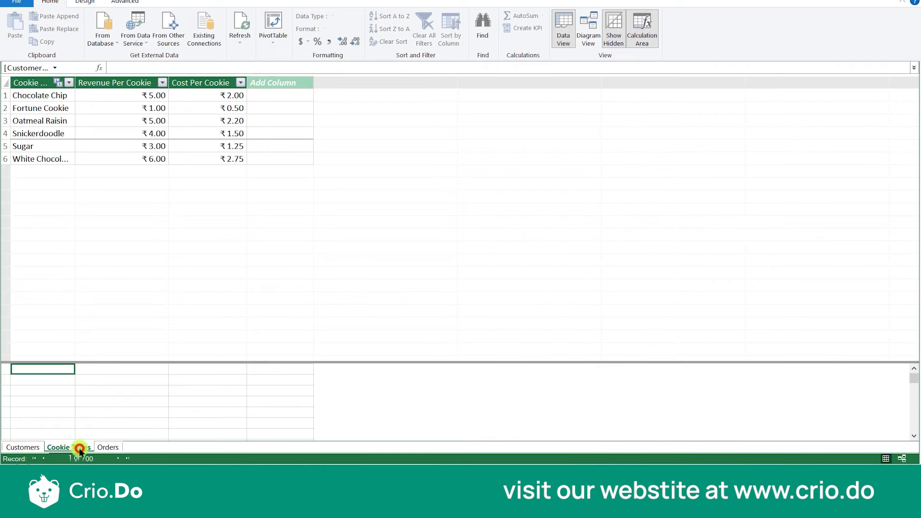
pyautogui.click(26, 448)
pyautogui.click(125, 425)
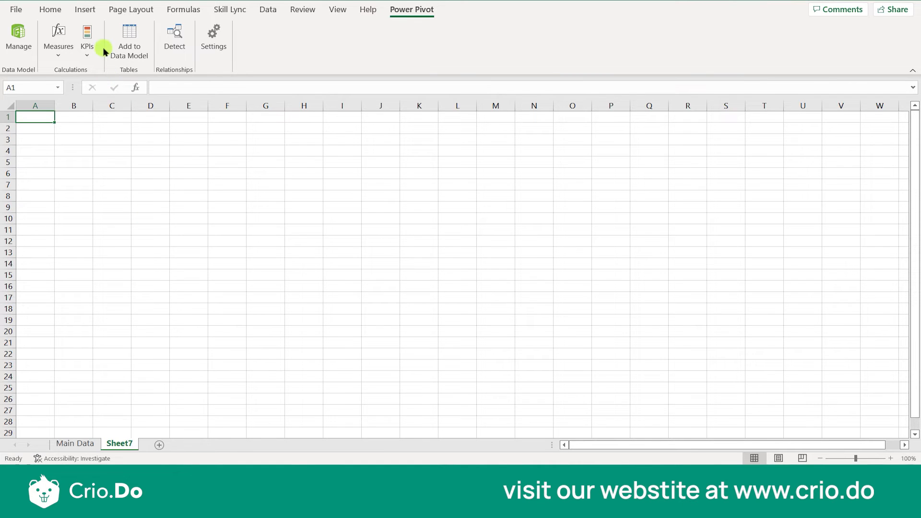
# - Review the Total Profit KPI and its formula in the list of managed KPIs in Excel
pyautogui.click(95, 57)
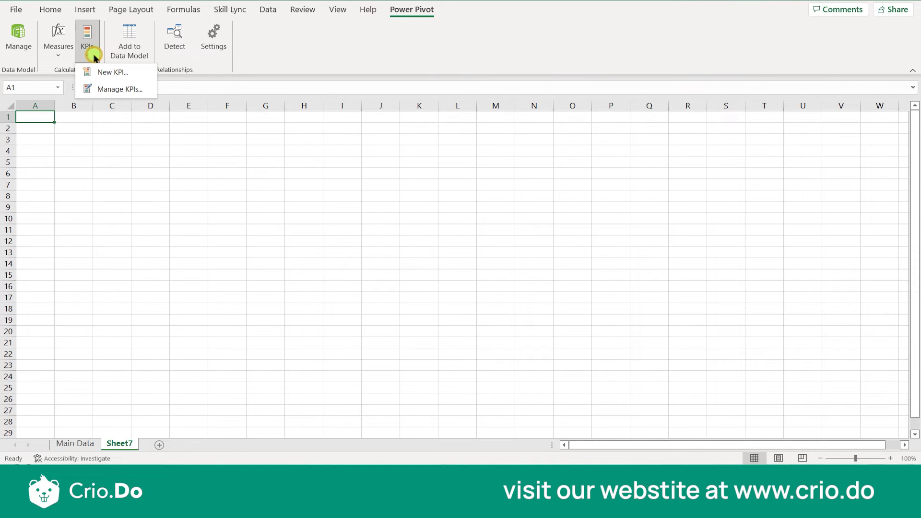
pyautogui.click(109, 89)
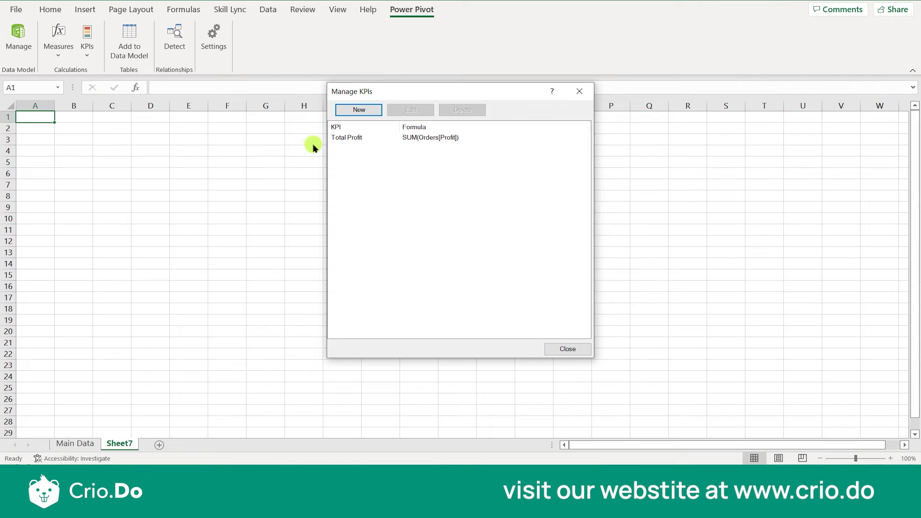
pyautogui.click(362, 138)
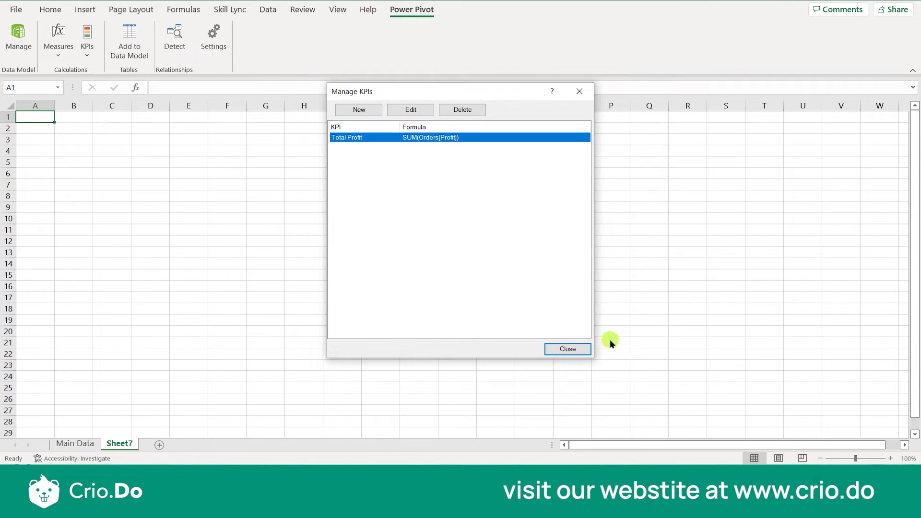
pyautogui.click(576, 349)
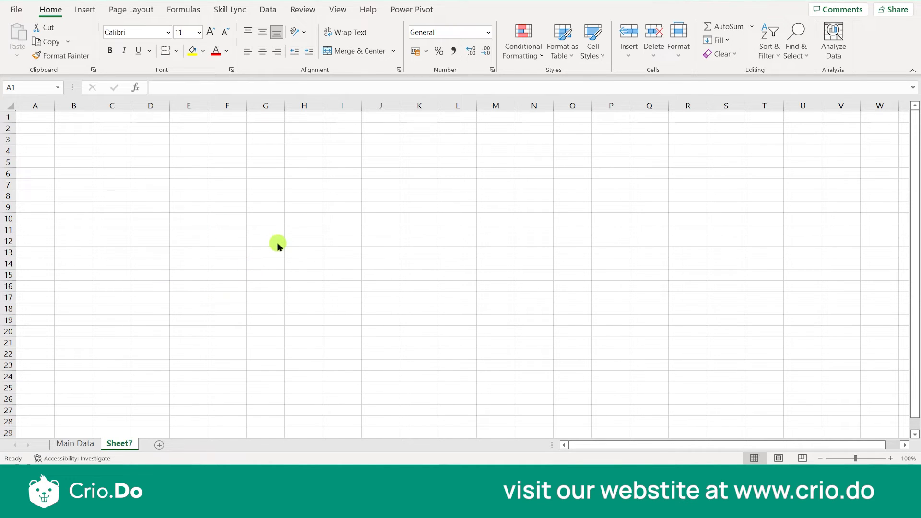
pyautogui.click(401, 9)
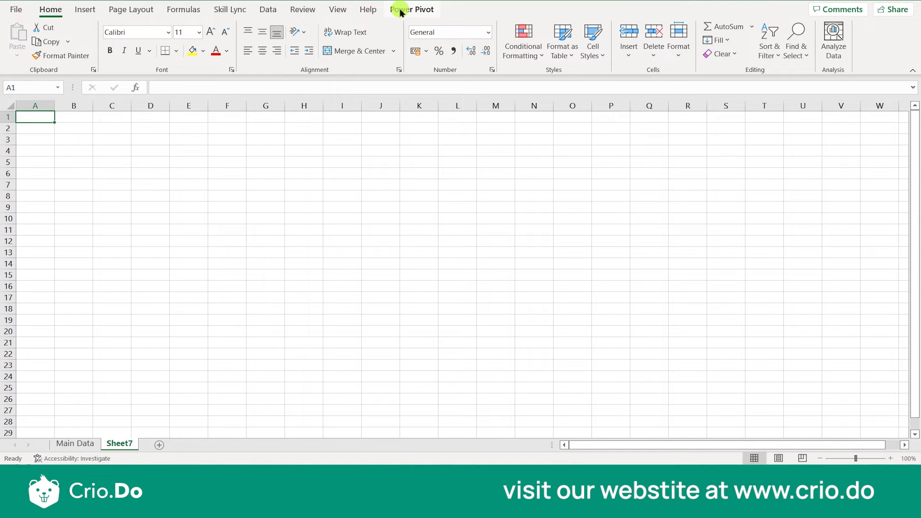
pyautogui.click(409, 11)
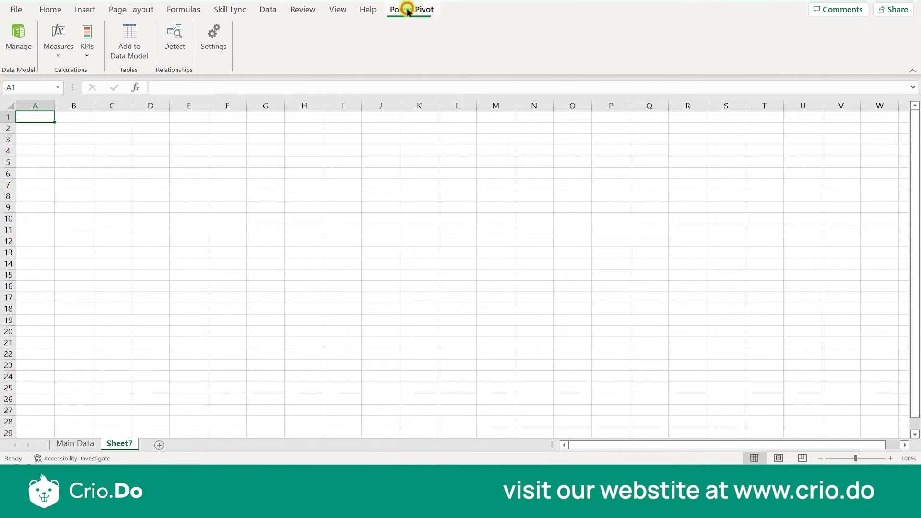
pyautogui.click(91, 50)
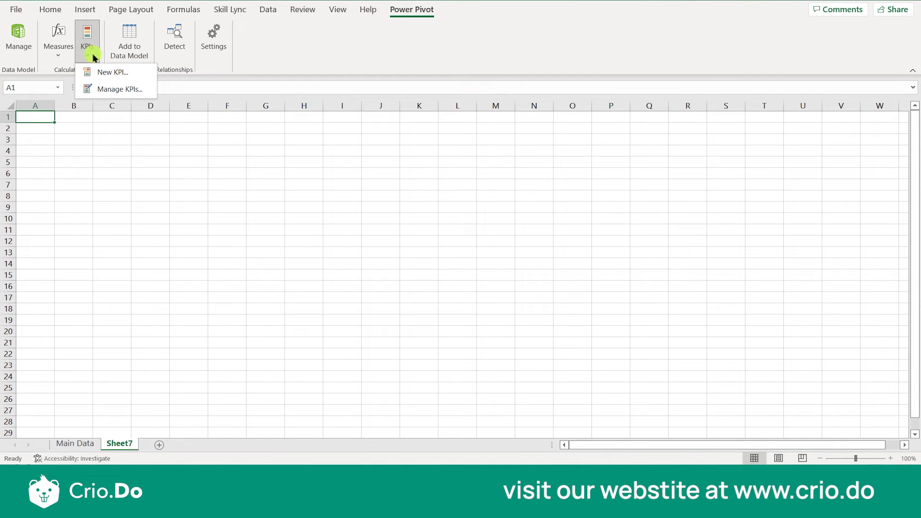
pyautogui.click(108, 88)
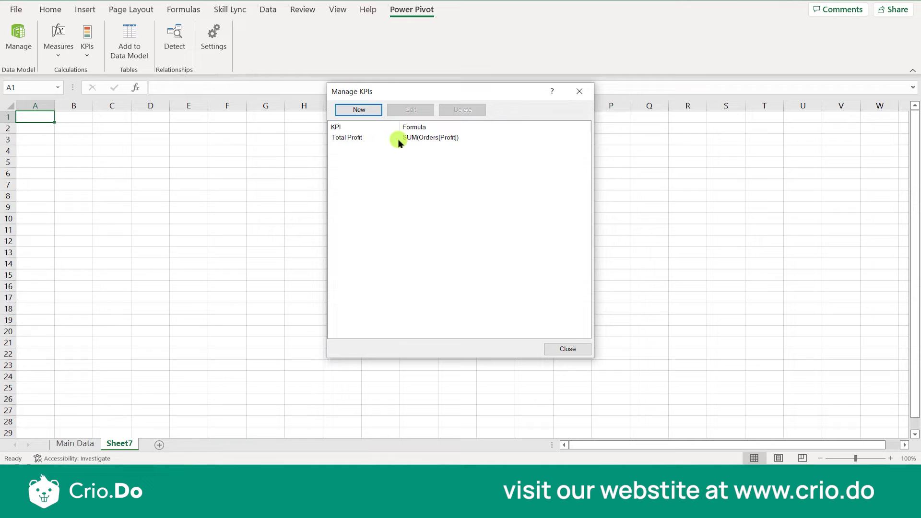
pyautogui.click(577, 91)
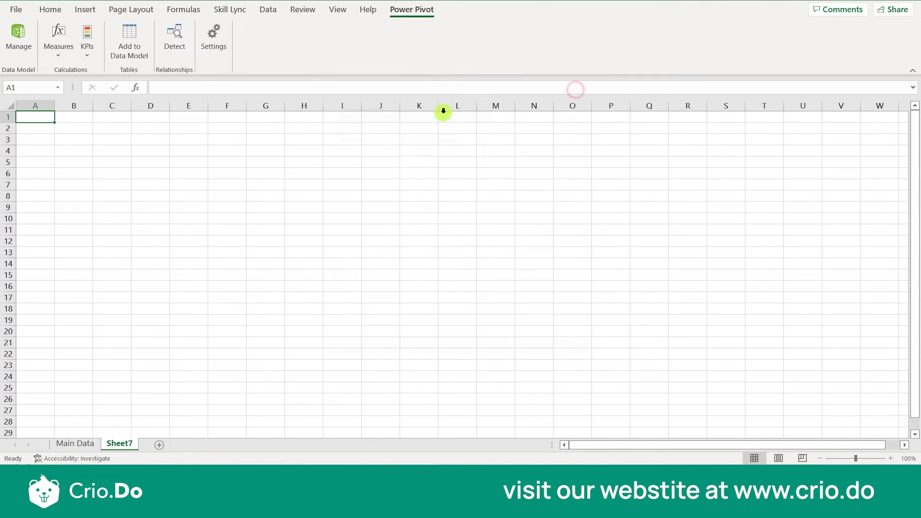
# - Insert a PivotTable from the data model on a new worksheet
pyautogui.click(301, 140)
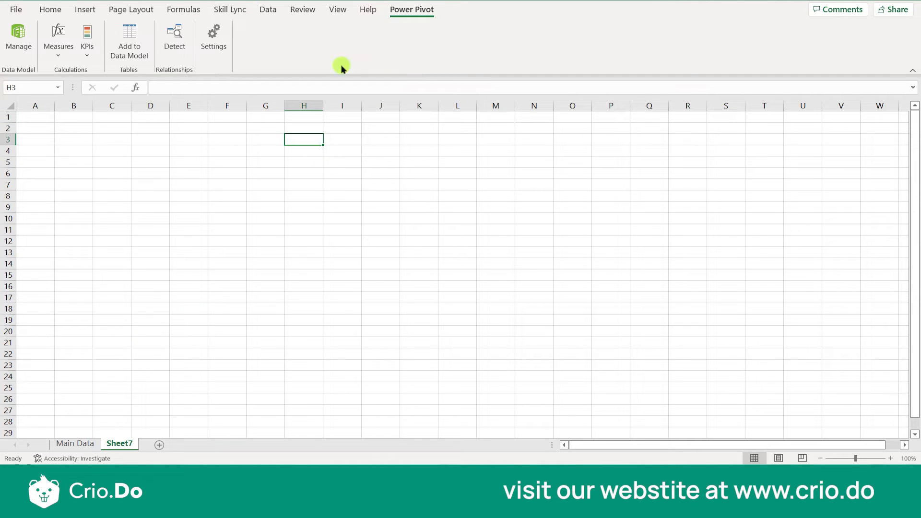
pyautogui.click(83, 9)
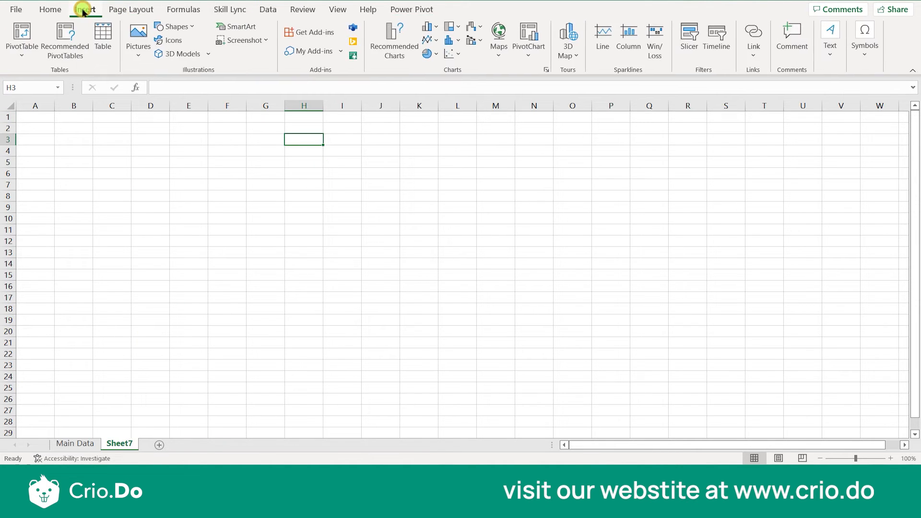
pyautogui.click(24, 58)
pyautogui.click(33, 104)
pyautogui.click(504, 230)
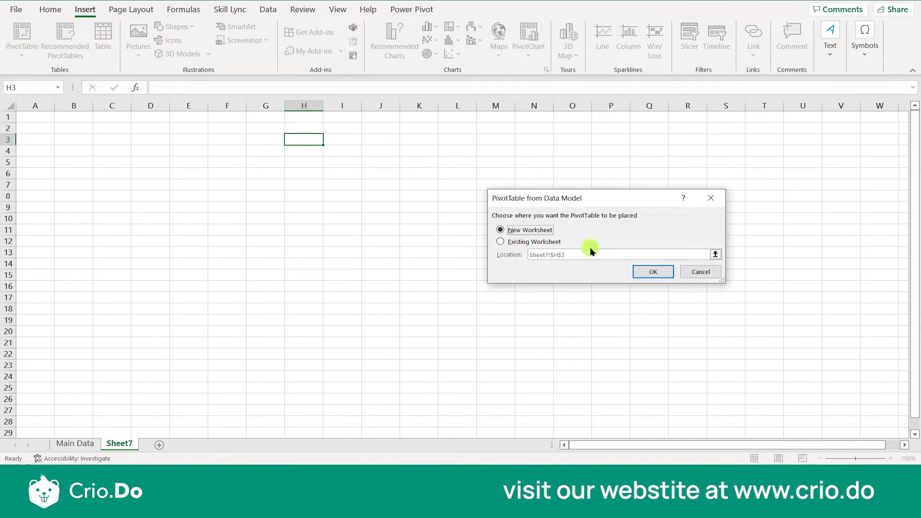
pyautogui.click(655, 272)
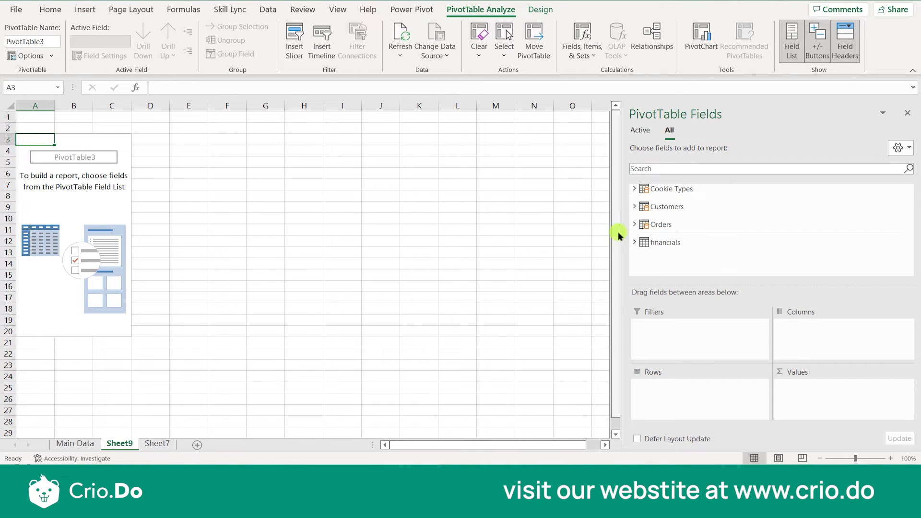
# - Add the Name field from the Customers table to the PivotTable's rows and collapse that table's field list
pyautogui.click(635, 206)
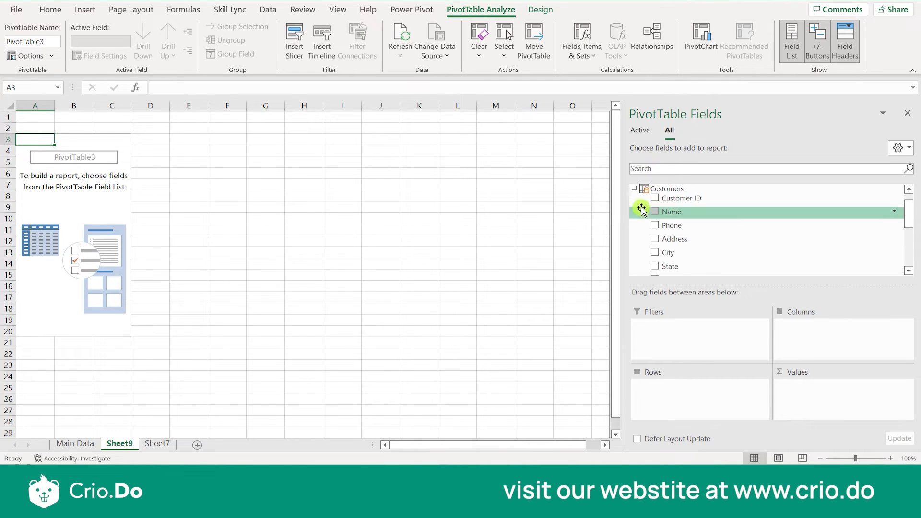
pyautogui.click(655, 211)
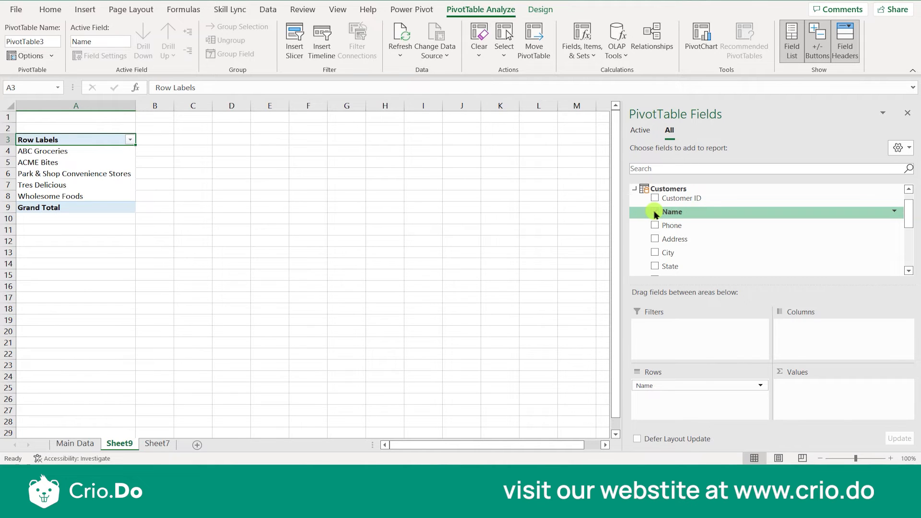
pyautogui.click(635, 189)
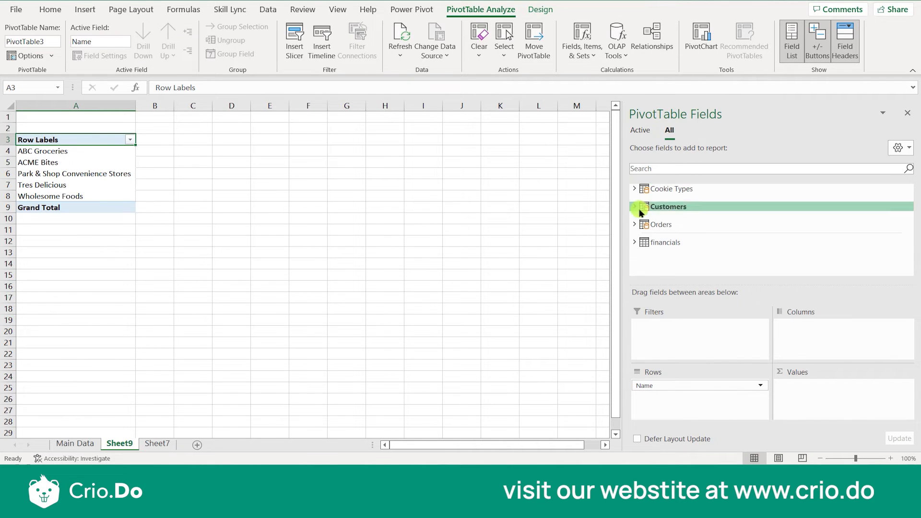
# - Add the Order ID field from the Orders table to the PivotTable's values and summarize it by Count
pyautogui.click(635, 224)
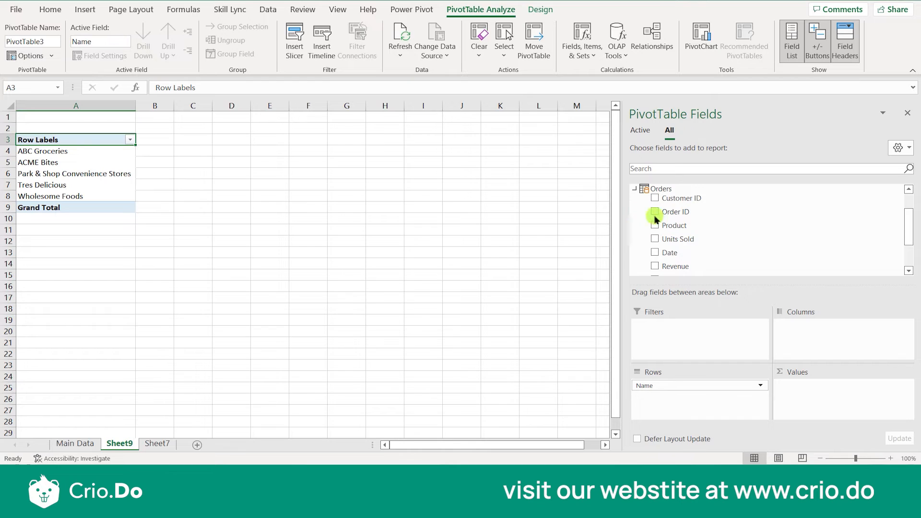
pyautogui.click(655, 212)
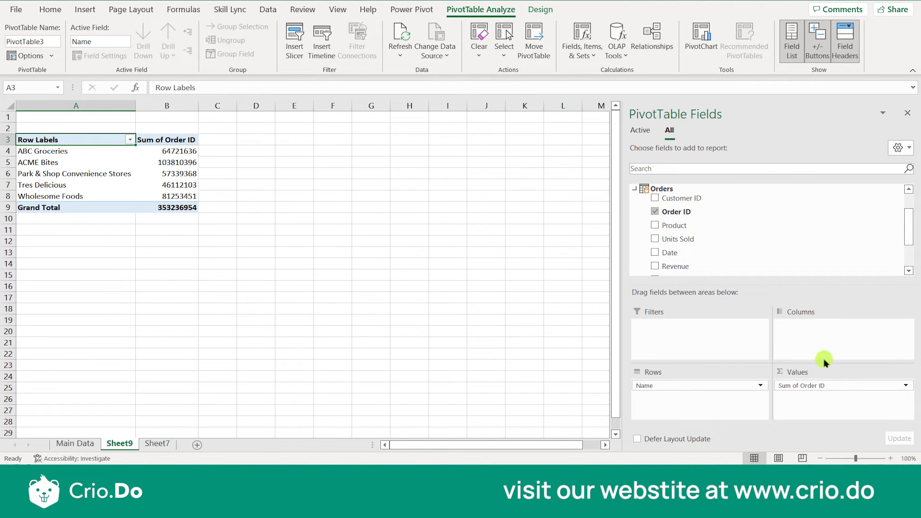
pyautogui.click(823, 385)
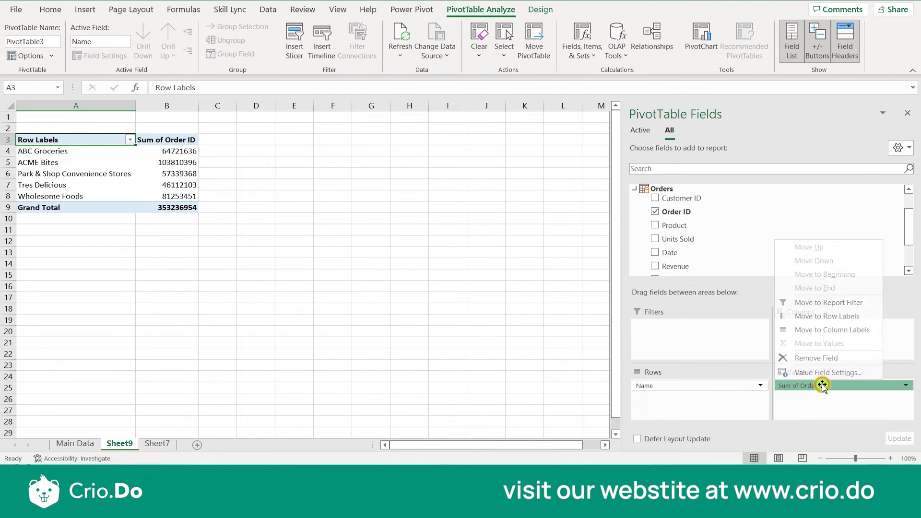
pyautogui.click(823, 379)
pyautogui.doubleClick(823, 379)
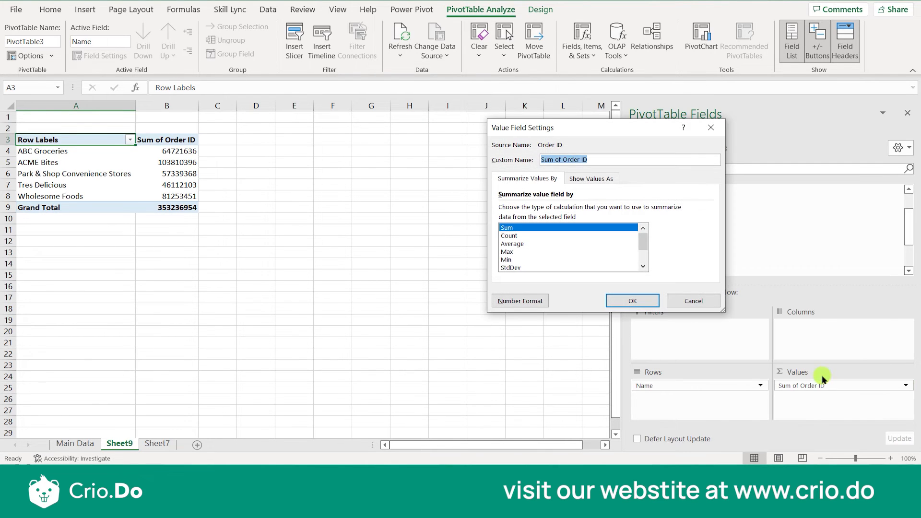
pyautogui.click(521, 236)
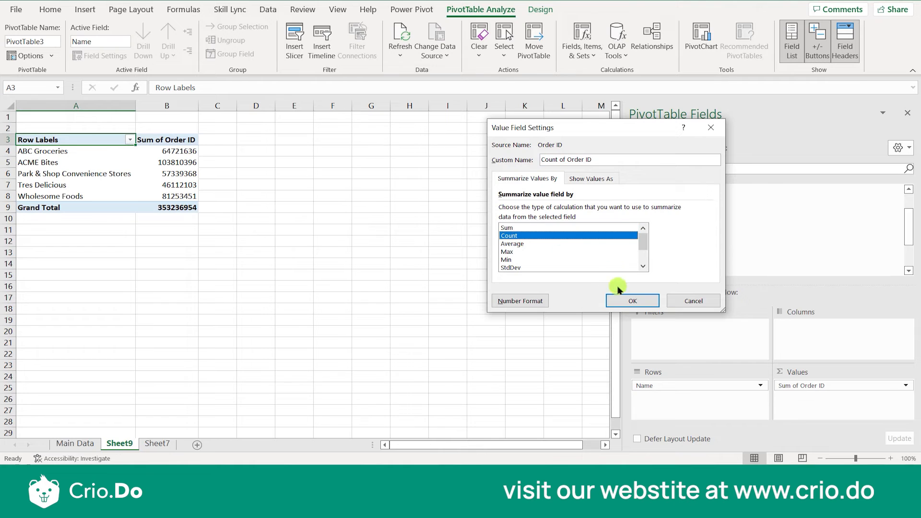
pyautogui.click(626, 300)
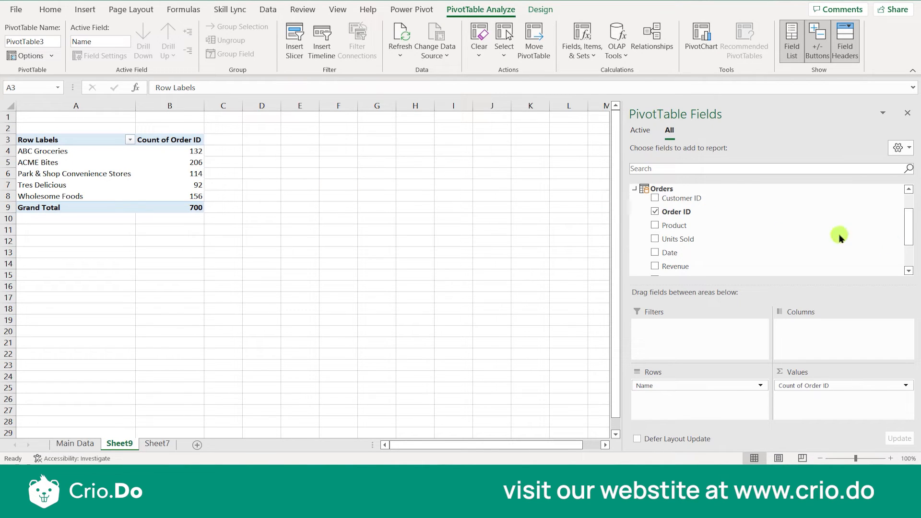
# - Add the Value, Goal and Status of the Total Profit KPI from the Customers table to the PivotTable
pyautogui.click(632, 191)
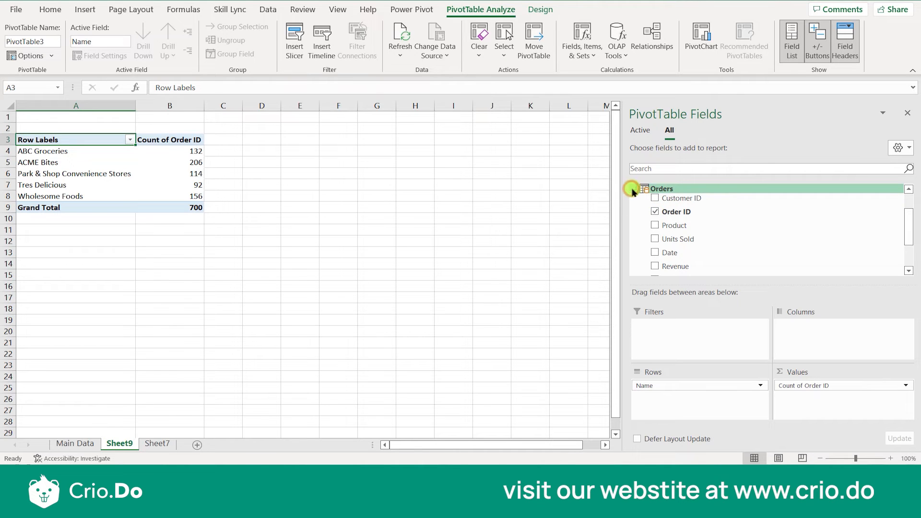
pyautogui.click(635, 189)
pyautogui.click(635, 208)
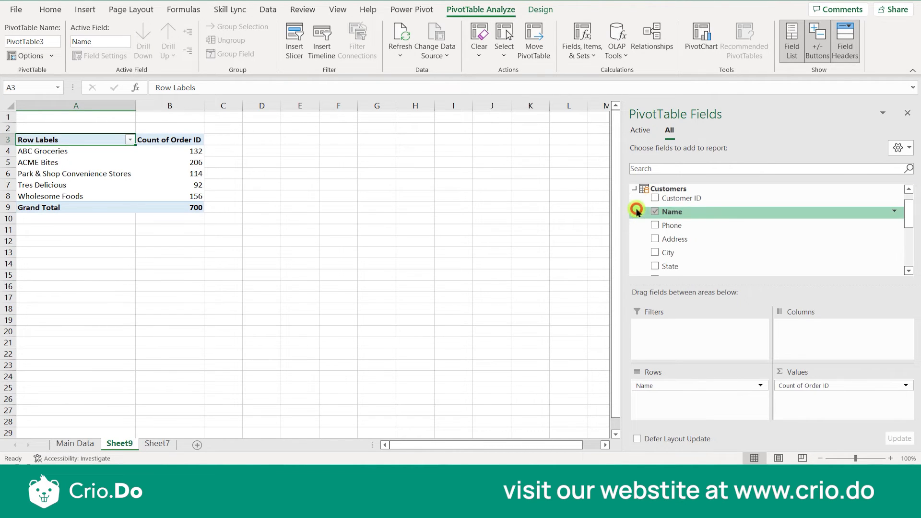
pyautogui.moveTo(911, 213); pyautogui.dragTo(912, 250)
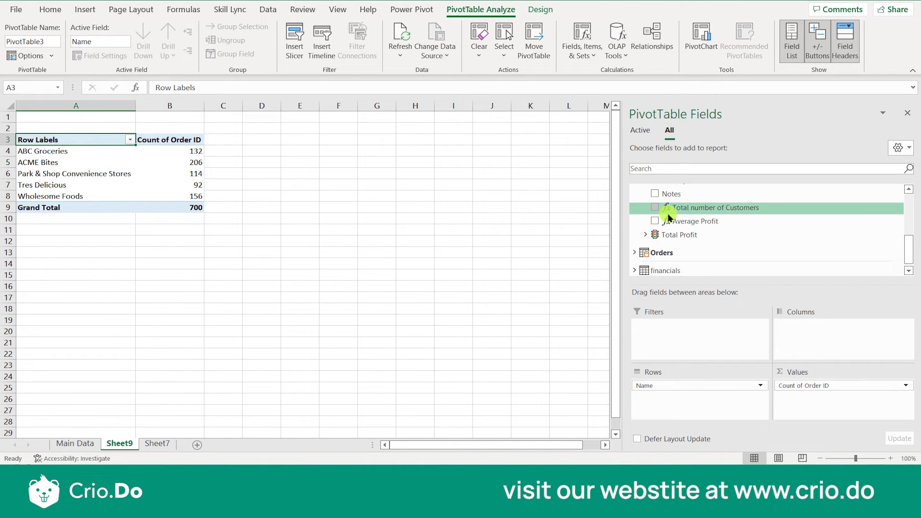
pyautogui.click(646, 235)
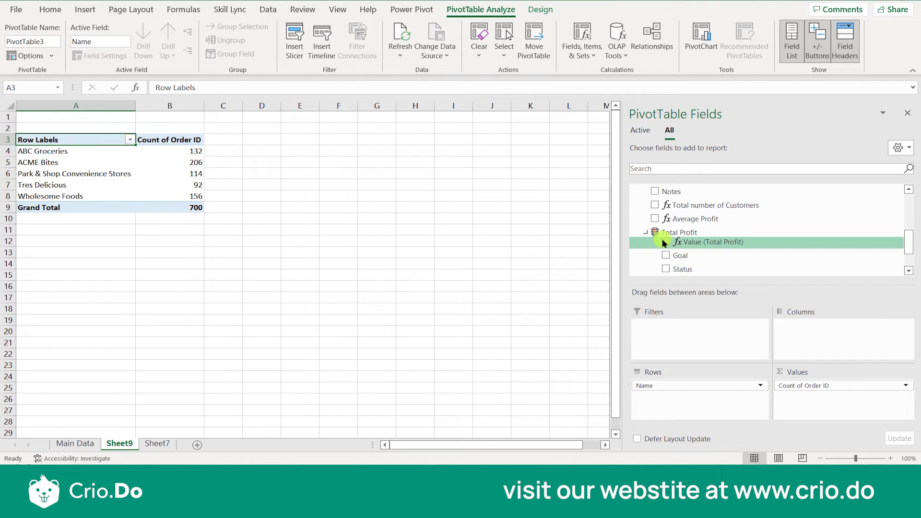
pyautogui.doubleClick(661, 236)
pyautogui.click(647, 233)
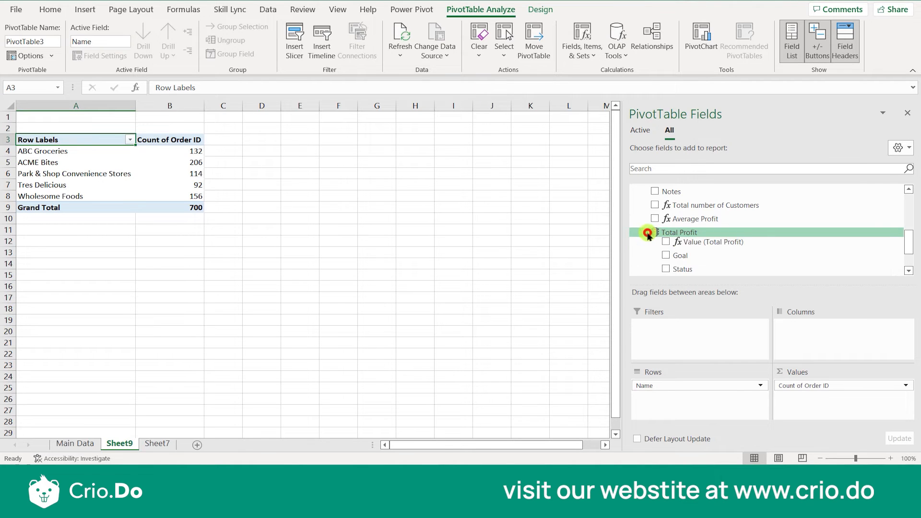
pyautogui.click(664, 243)
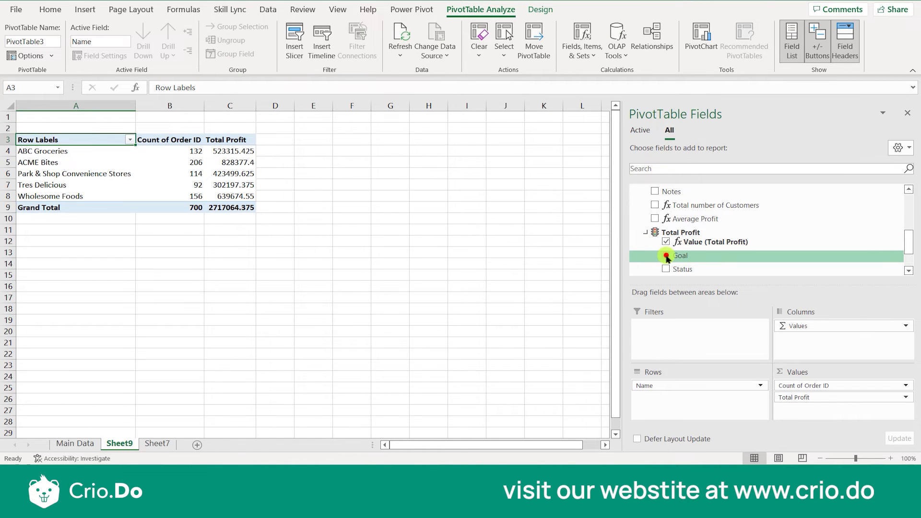
pyautogui.click(667, 256)
pyautogui.click(666, 269)
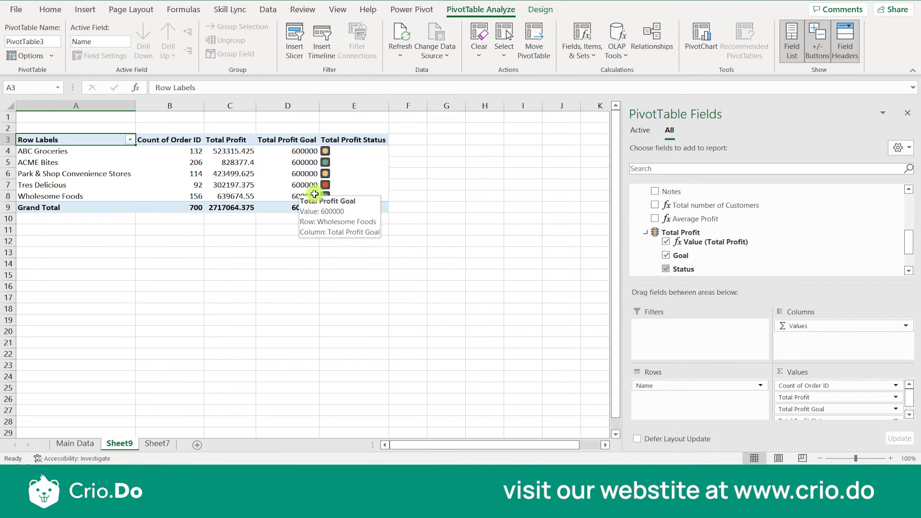
# - Compare the customers' total profit with the goal and status icons, and close the PivotTable field list
pyautogui.moveTo(326, 193); pyautogui.dragTo(244, 192)
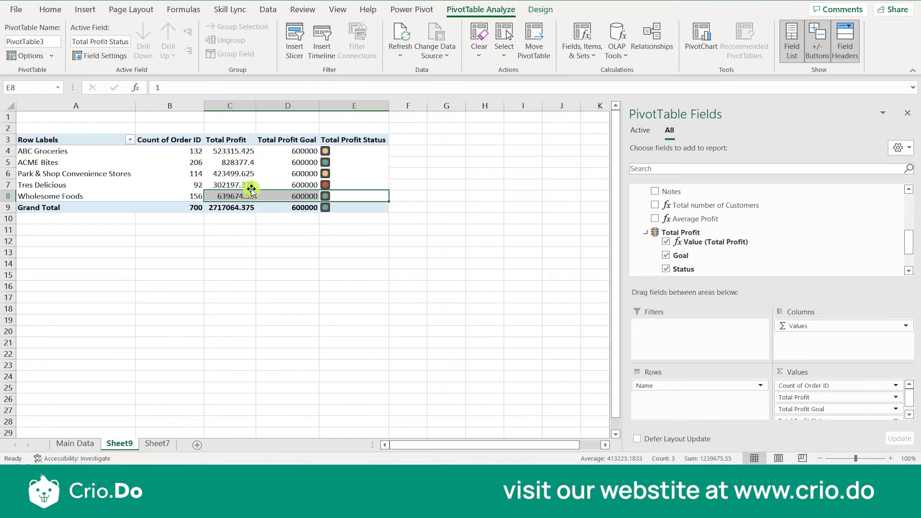
pyautogui.moveTo(243, 174); pyautogui.dragTo(324, 174)
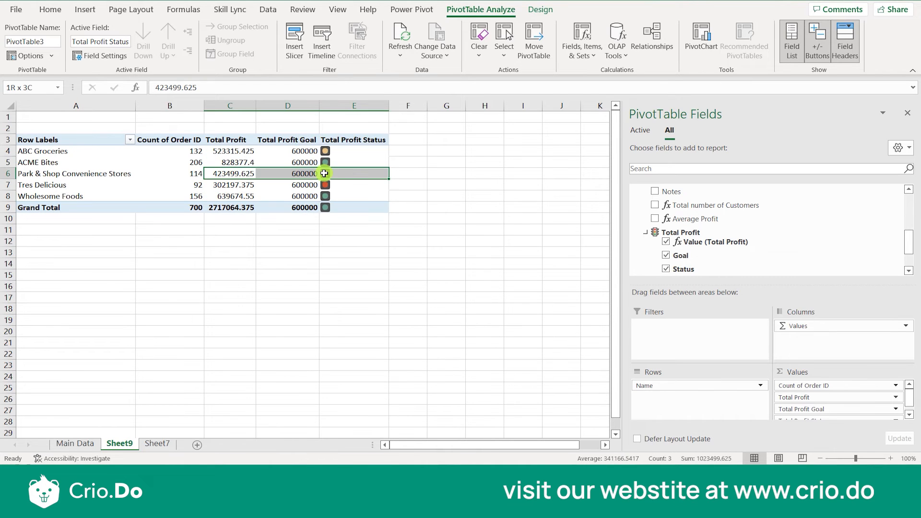
pyautogui.click(353, 205)
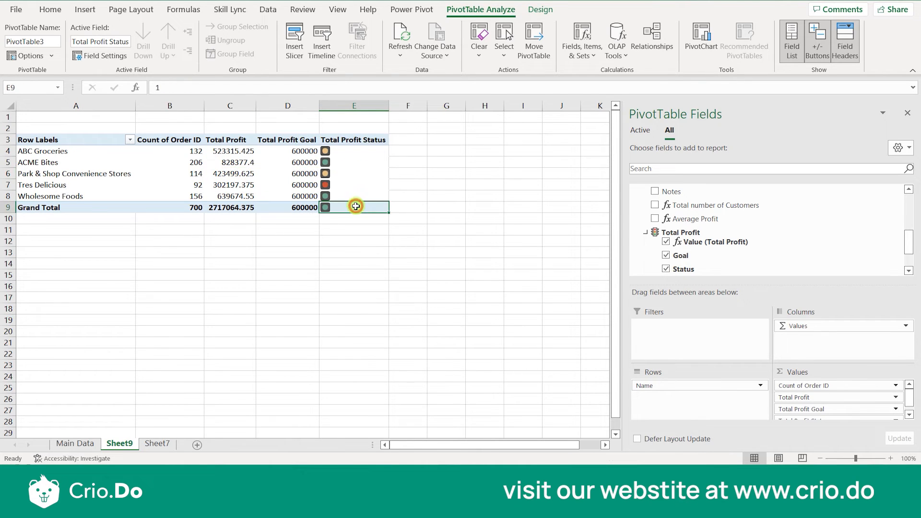
pyautogui.click(352, 156)
pyautogui.click(350, 172)
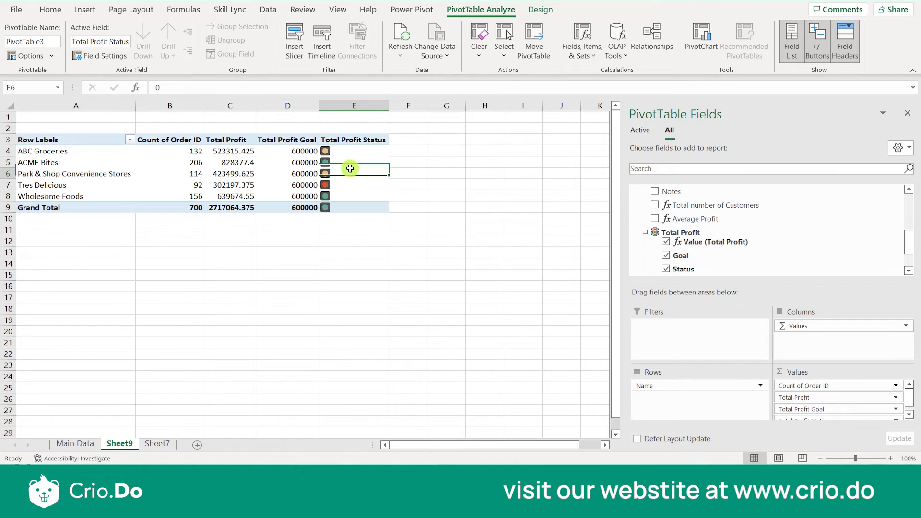
pyautogui.click(910, 112)
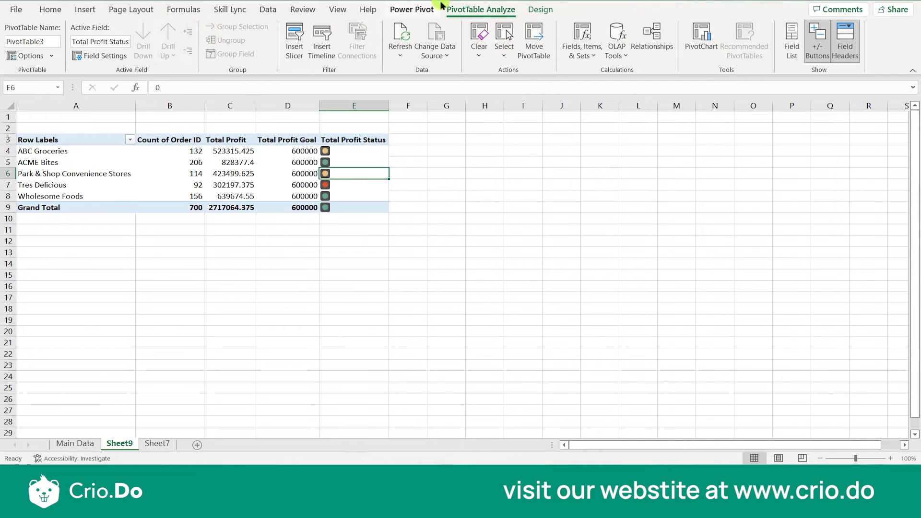
# - Delete the Total Profit KPI from the list of managed KPIs and close the list
pyautogui.click(412, 10)
pyautogui.click(89, 56)
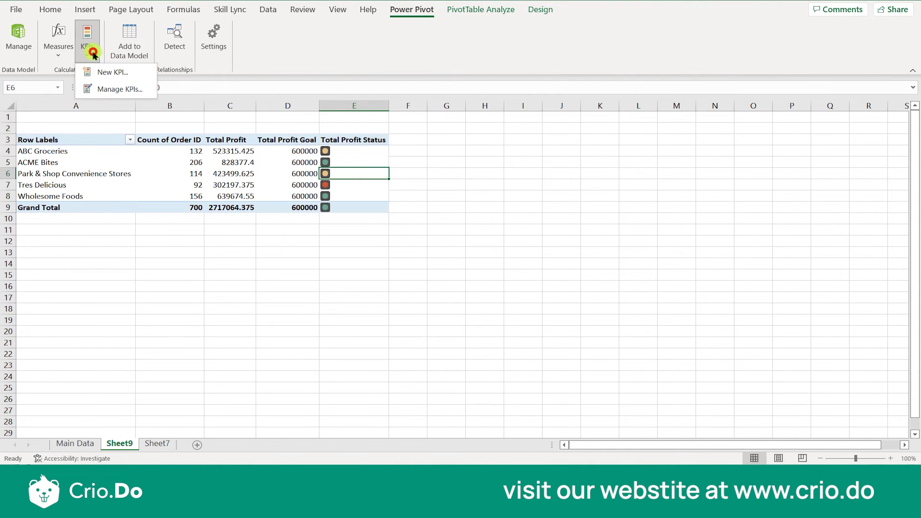
pyautogui.click(104, 91)
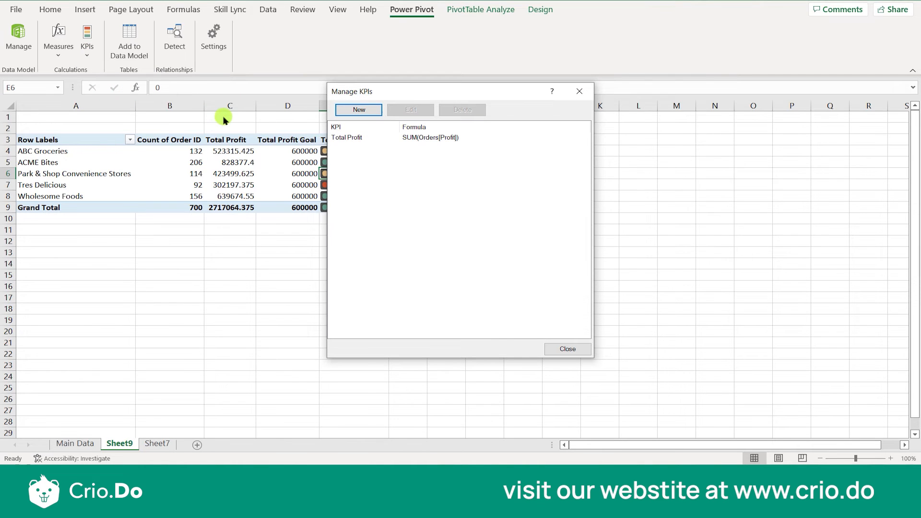
pyautogui.click(346, 138)
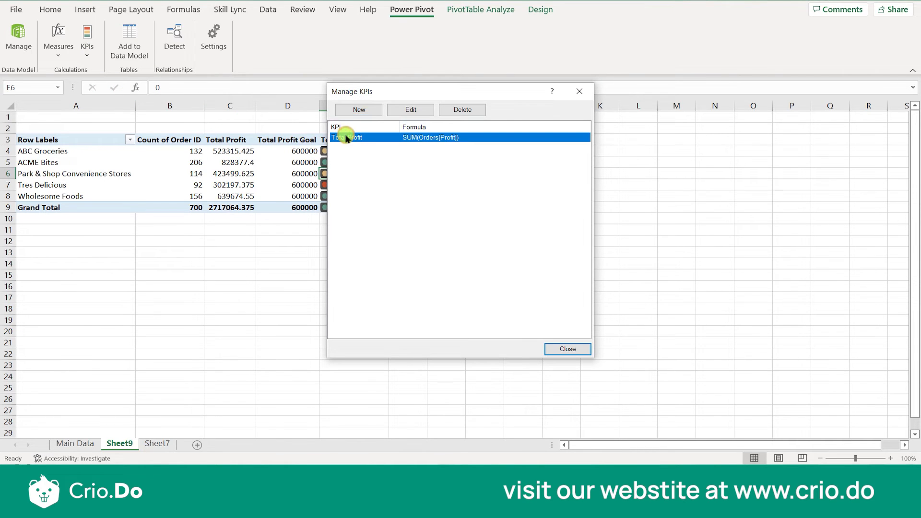
pyautogui.click(463, 110)
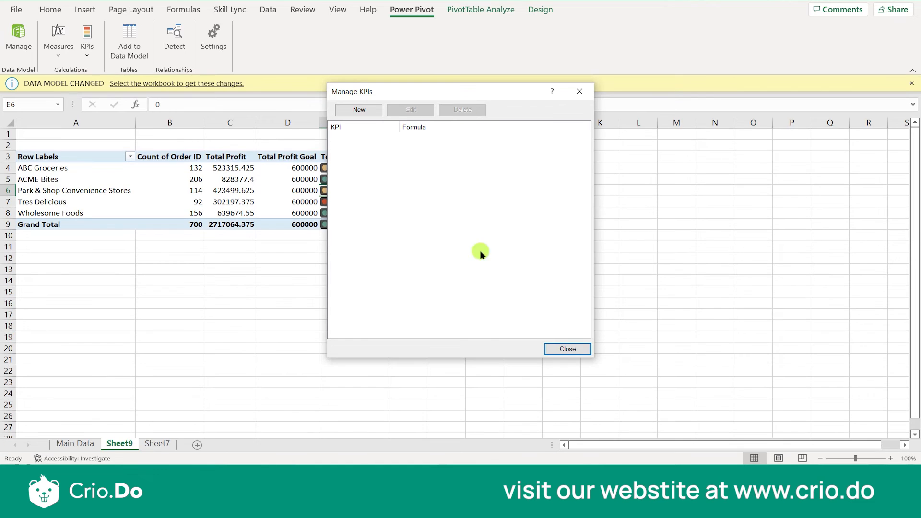
pyautogui.click(557, 345)
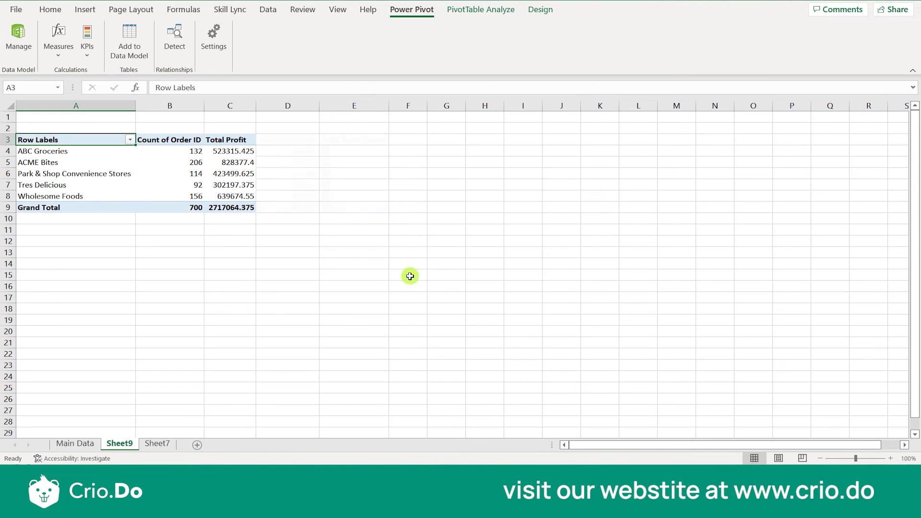
pyautogui.click(342, 244)
pyautogui.click(242, 175)
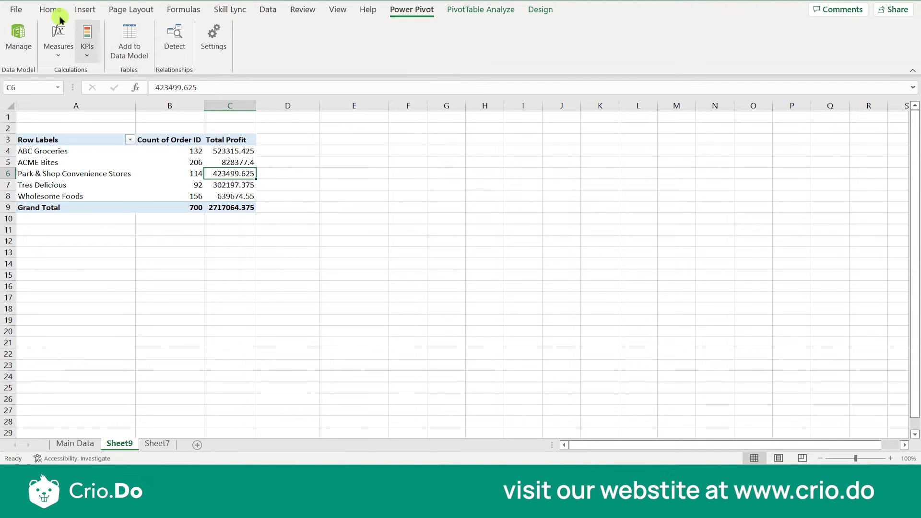
pyautogui.click(85, 10)
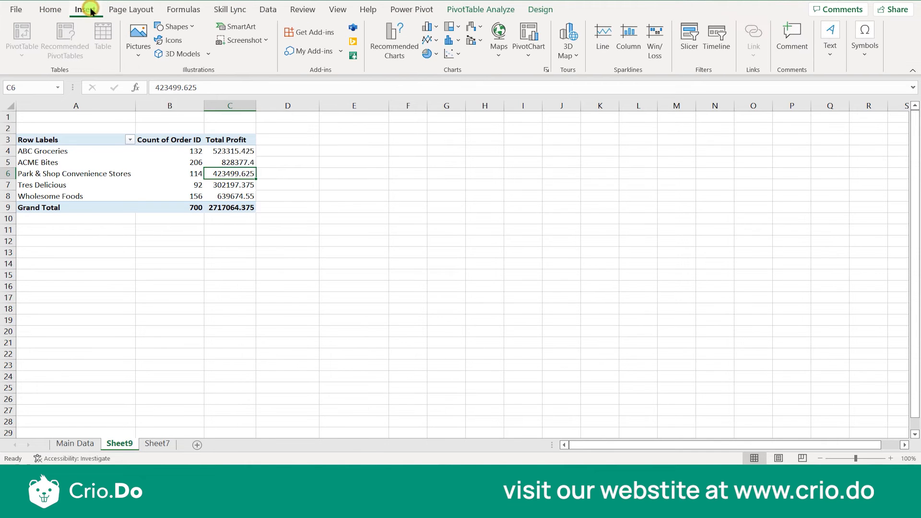
pyautogui.click(116, 162)
pyautogui.doubleClick(116, 162)
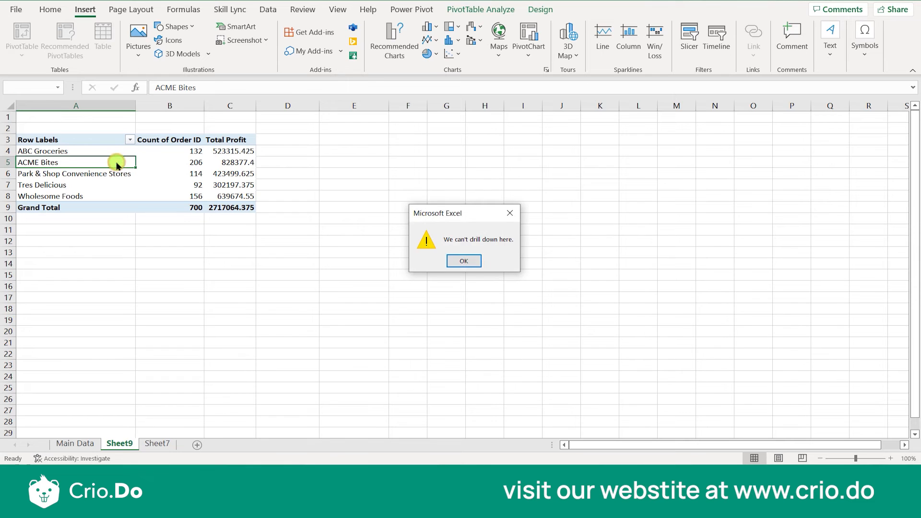
pyautogui.click(469, 262)
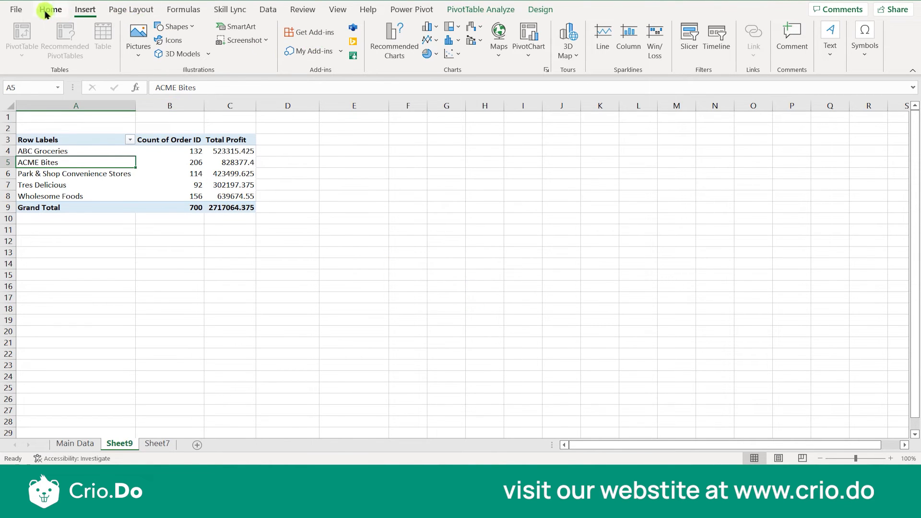
pyautogui.click(183, 163)
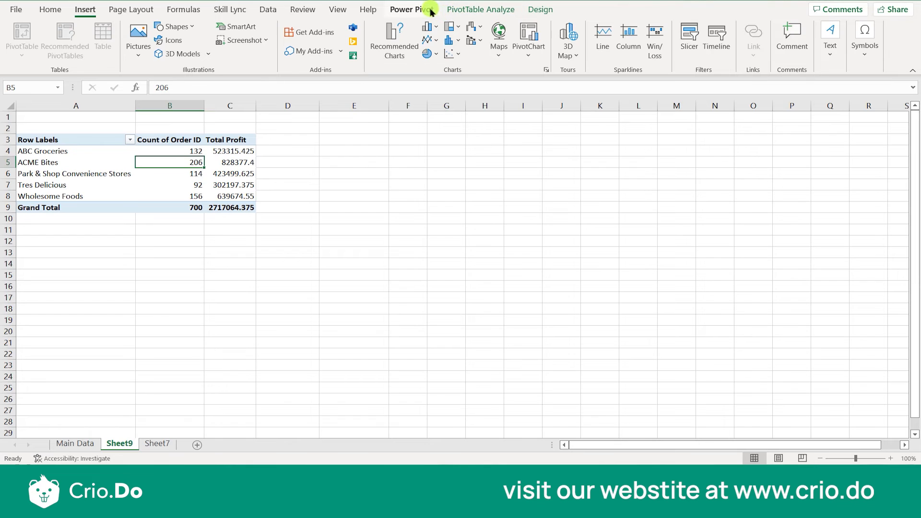
# - Reopen the field list, add the Average Profit and Total number of Customers measures to the PivotTable, and close the list
pyautogui.click(459, 10)
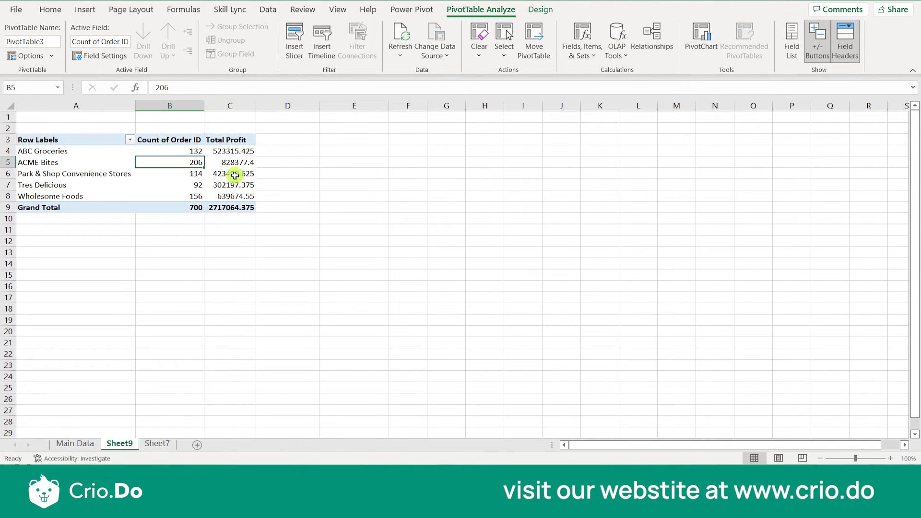
pyautogui.moveTo(232, 183)
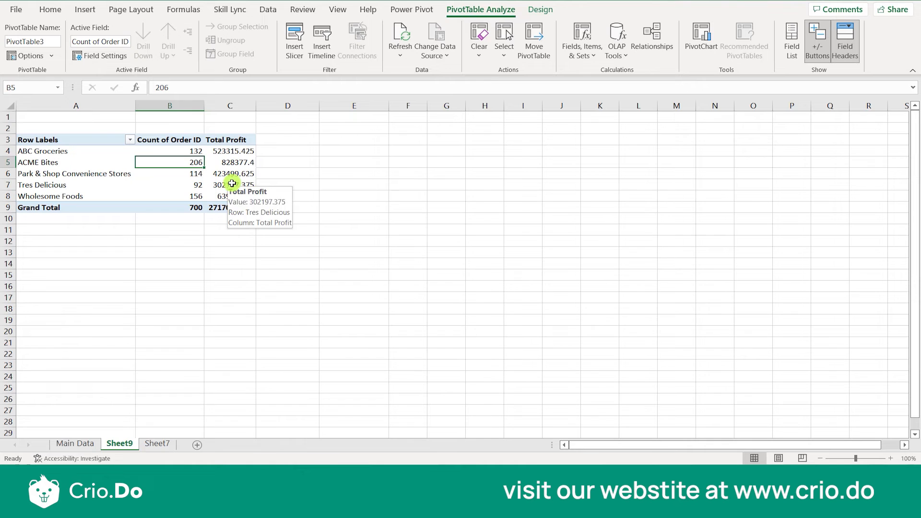
pyautogui.click(791, 44)
pyautogui.scroll(-5, 715, 231)
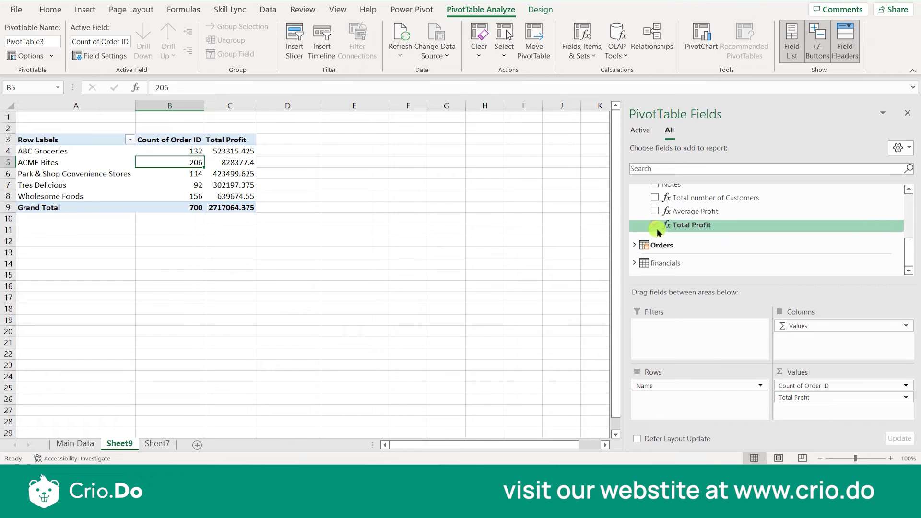
pyautogui.click(655, 226)
pyautogui.click(655, 226)
pyautogui.click(655, 211)
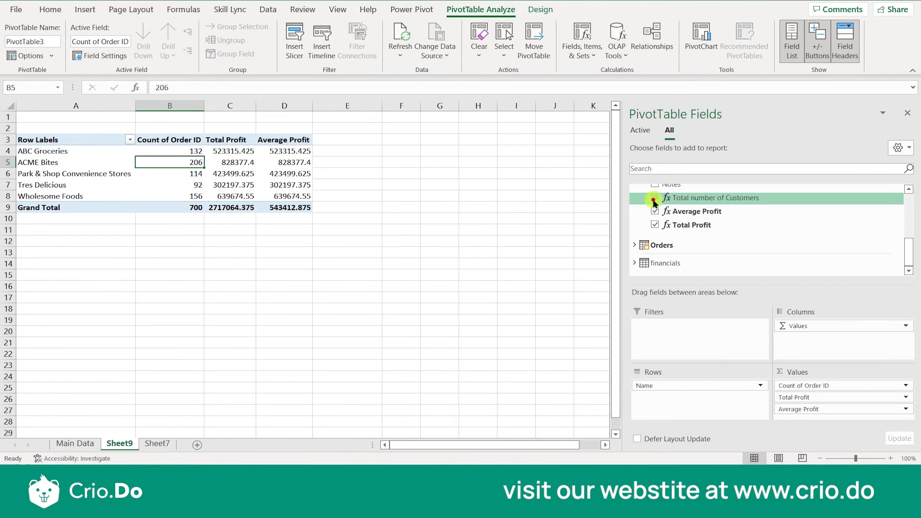
pyautogui.click(655, 198)
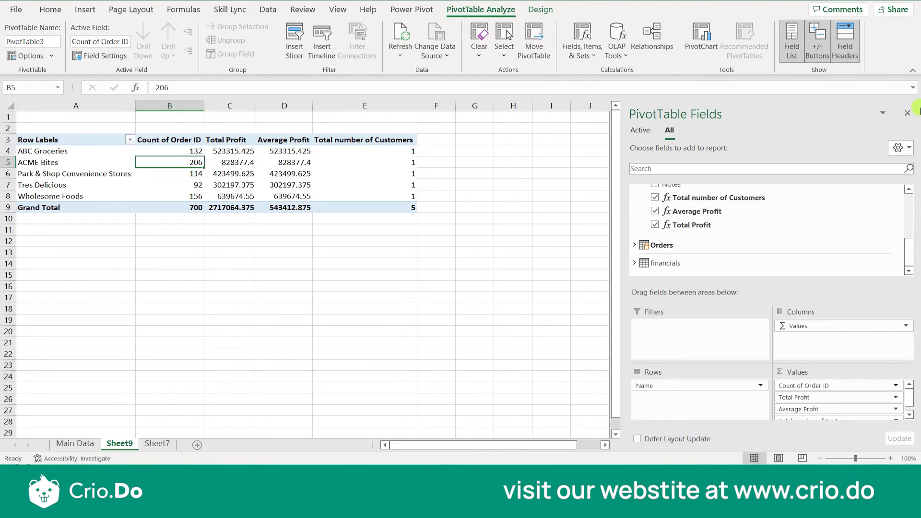
pyautogui.click(910, 110)
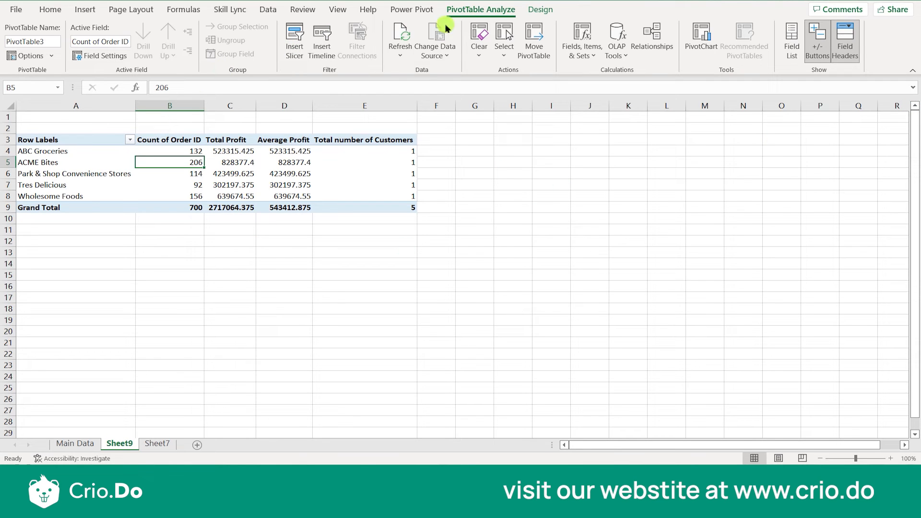
pyautogui.click(406, 10)
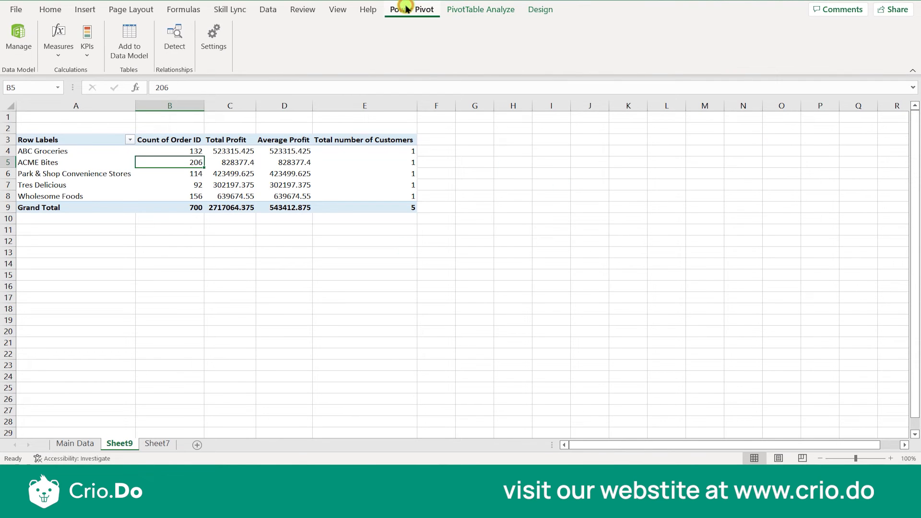
# - Create a new KPI based on the Total Profit measure with an absolute target value of 500000
pyautogui.click(88, 44)
pyautogui.click(104, 73)
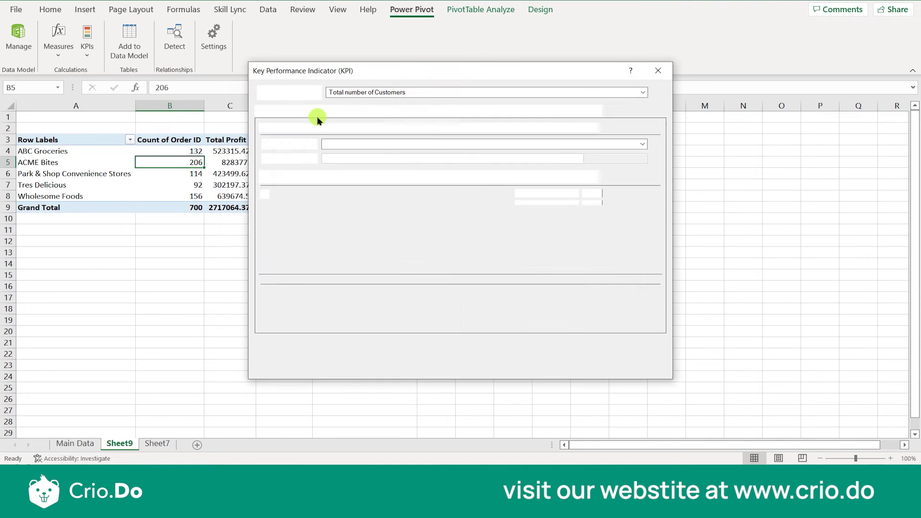
pyautogui.moveTo(411, 77); pyautogui.dragTo(658, 103)
pyautogui.click(662, 119)
pyautogui.click(650, 144)
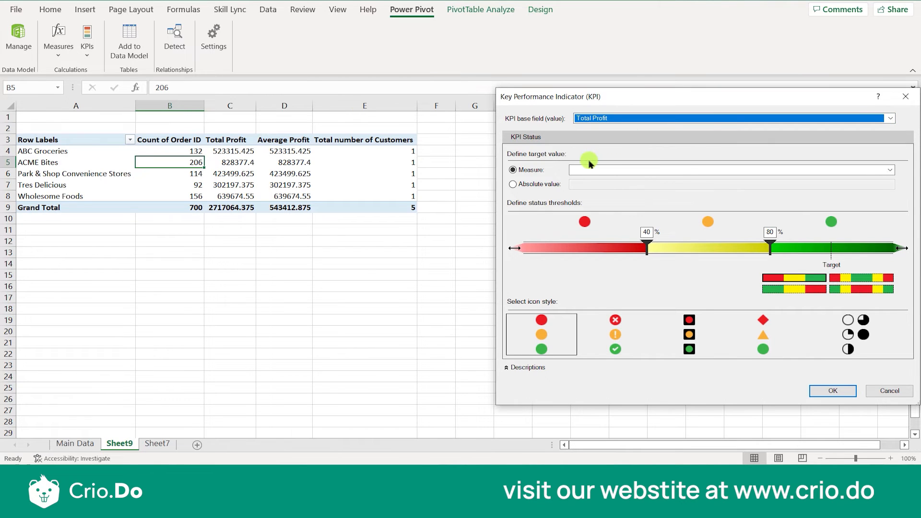
pyautogui.click(531, 184)
pyautogui.click(590, 185)
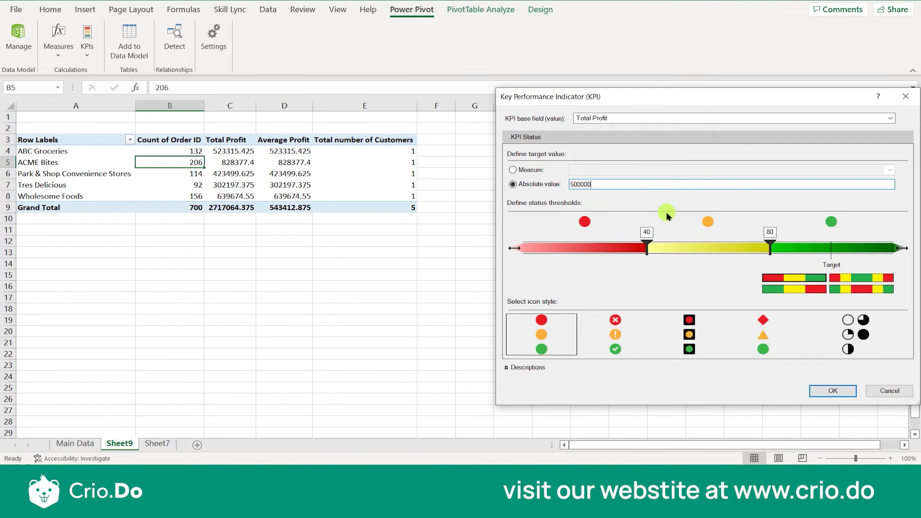
pyautogui.click(652, 216)
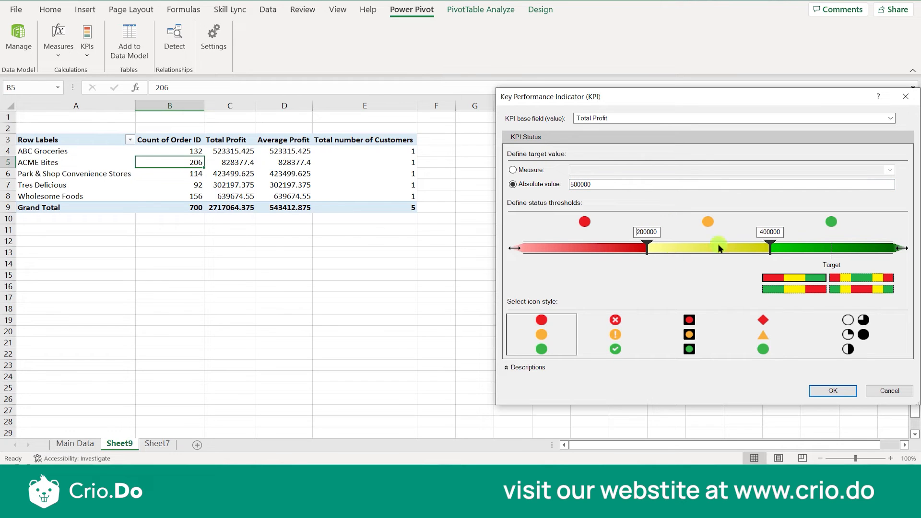
# - Set the KPI's lower status threshold to 270000 and the upper one to 500000
pyautogui.moveTo(774, 246); pyautogui.dragTo(833, 244)
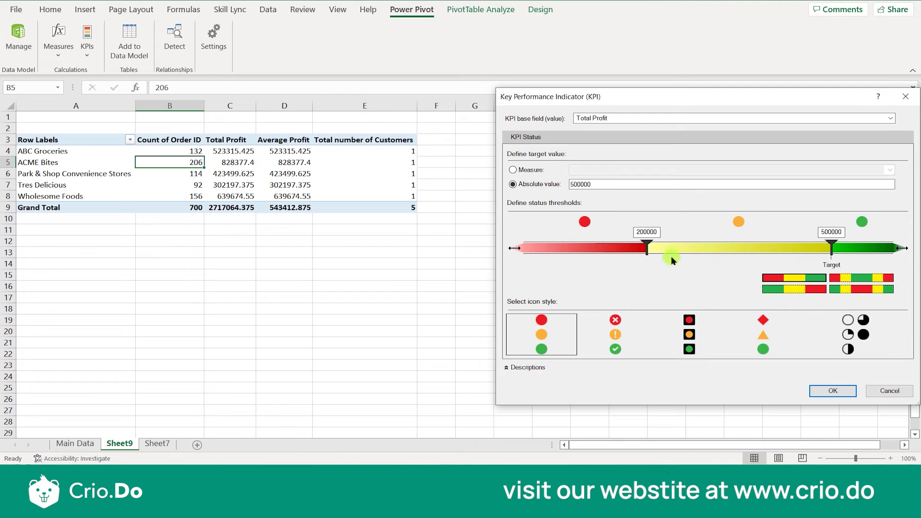
pyautogui.click(648, 249)
pyautogui.moveTo(648, 249)
pyautogui.mouseDown()
pyautogui.moveTo(705, 250)
pyautogui.moveTo(523, 260)
pyautogui.moveTo(777, 256)
pyautogui.moveTo(718, 258)
pyautogui.mouseUp()
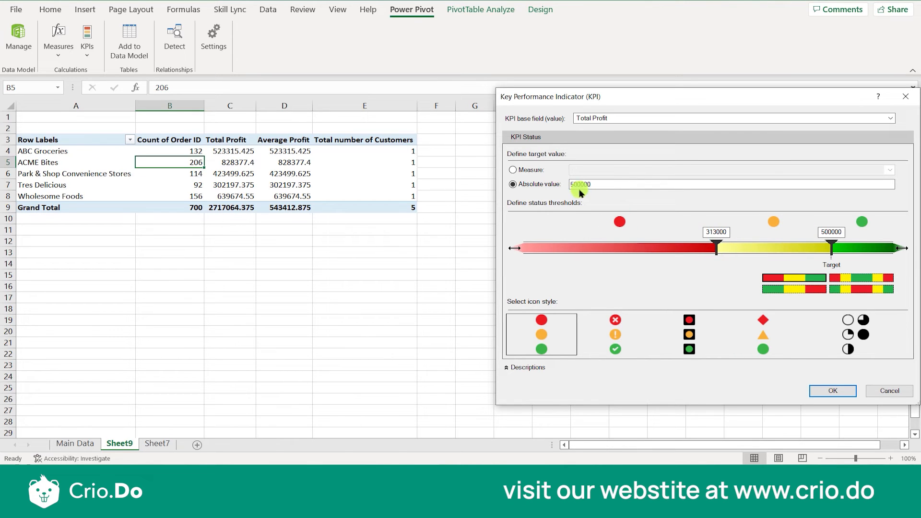
pyautogui.moveTo(717, 248); pyautogui.dragTo(691, 250)
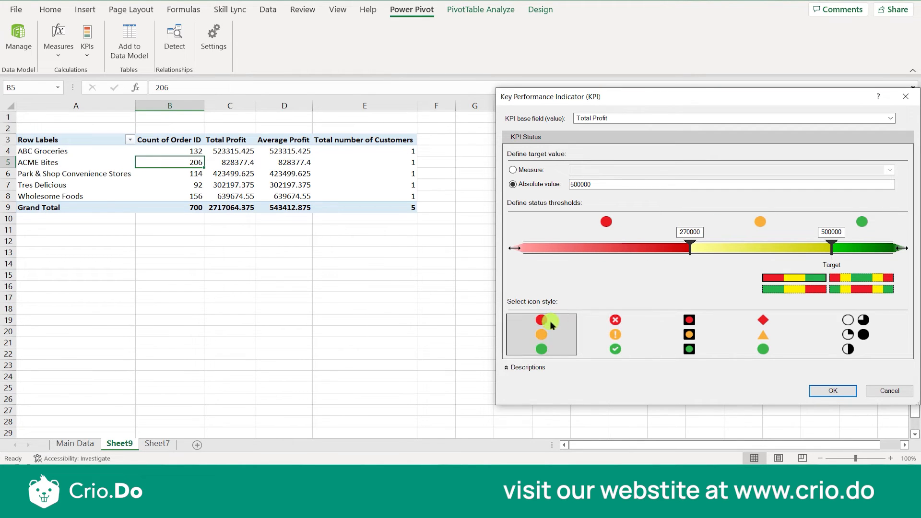
# - Try the other icon styles, choose the five-level black-and-white circle style, and create the KPI
pyautogui.click(606, 342)
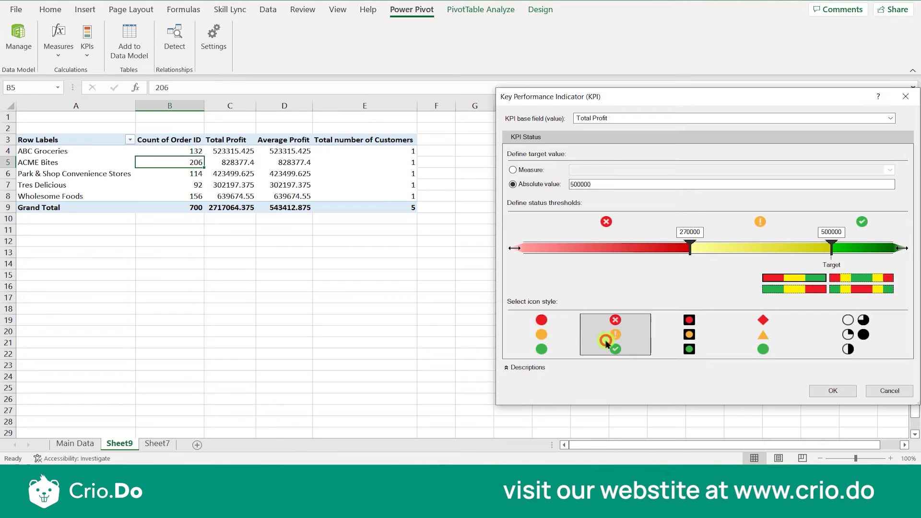
pyautogui.click(691, 342)
pyautogui.click(758, 338)
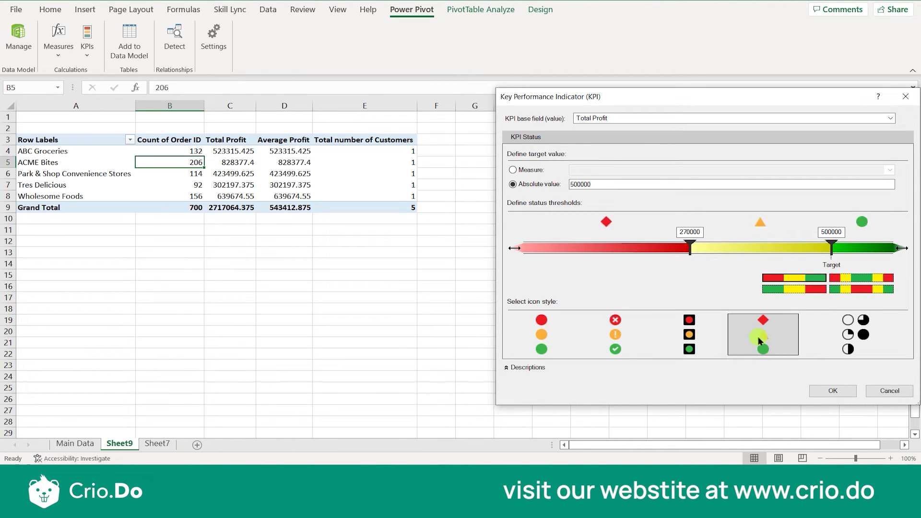
pyautogui.click(848, 336)
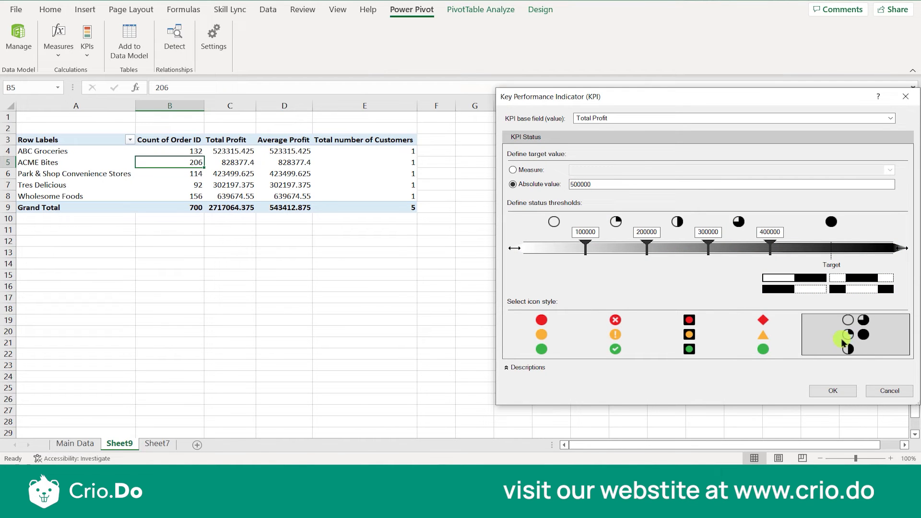
pyautogui.click(832, 392)
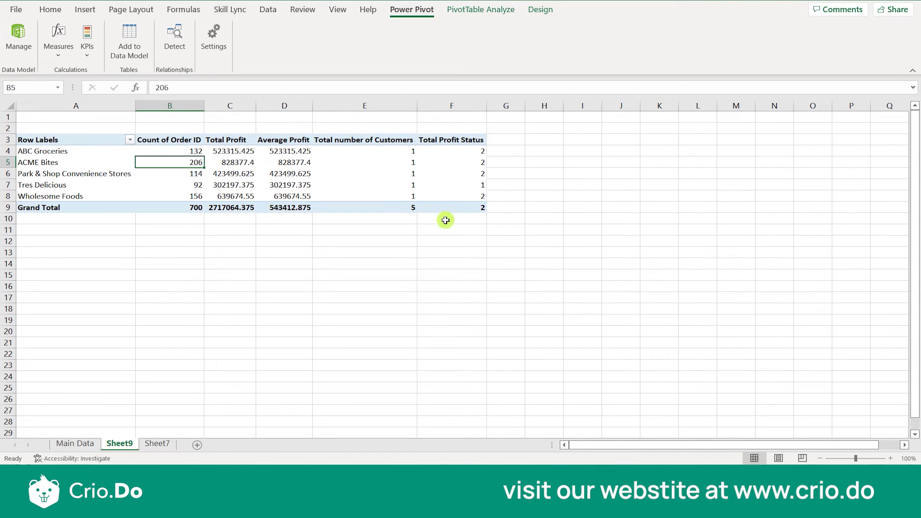
# - Show the PivotTable field list, then remove the Average Profit measure from the PivotTable and add it again
pyautogui.click(390, 189)
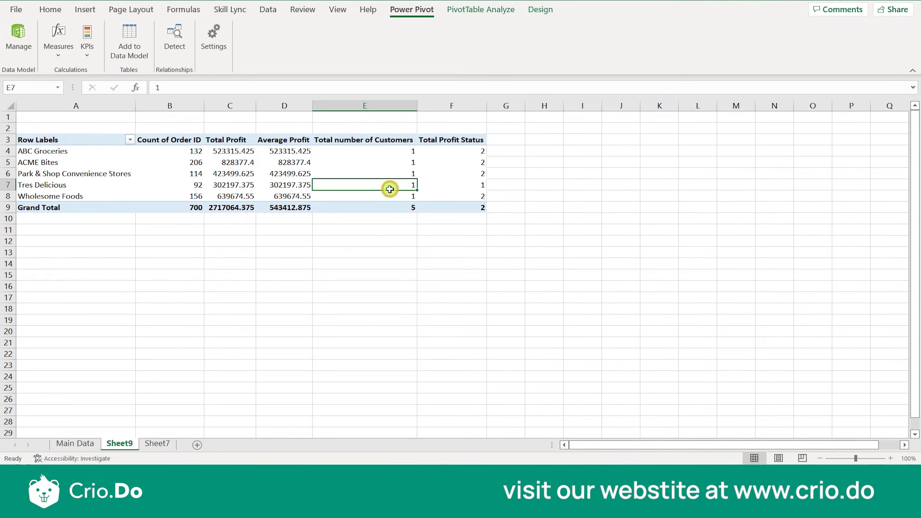
pyautogui.click(498, 10)
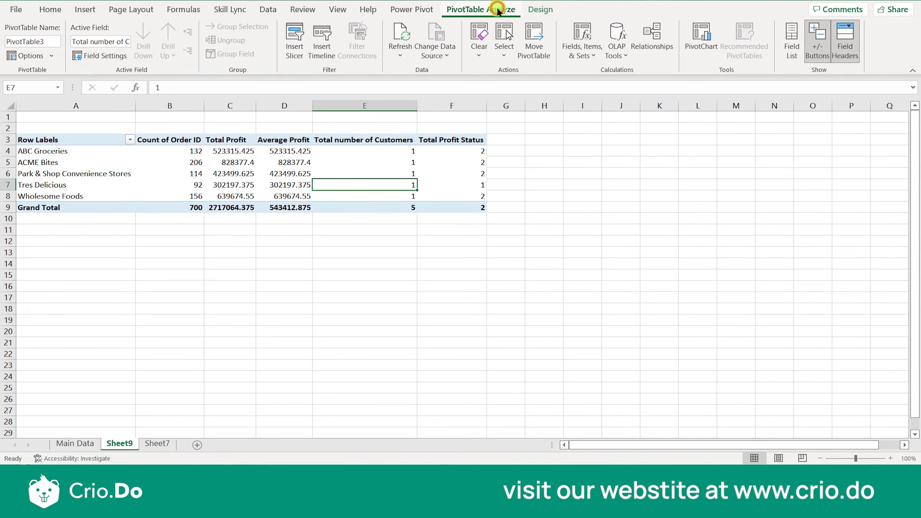
pyautogui.click(792, 50)
pyautogui.scroll(-2, 724, 207)
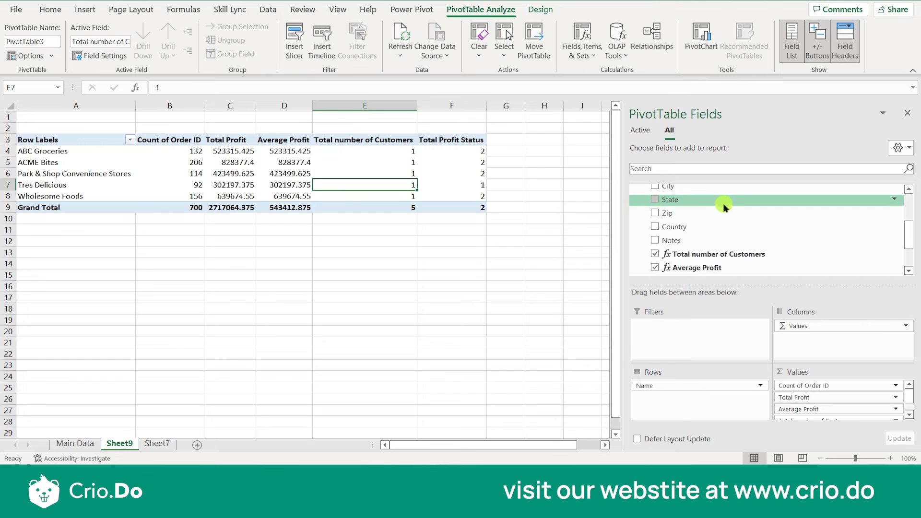
pyautogui.click(655, 267)
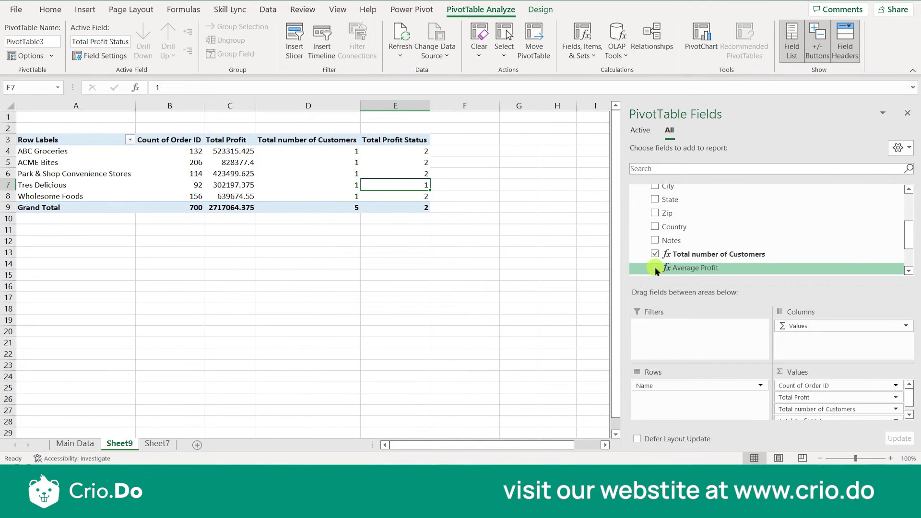
pyautogui.click(655, 267)
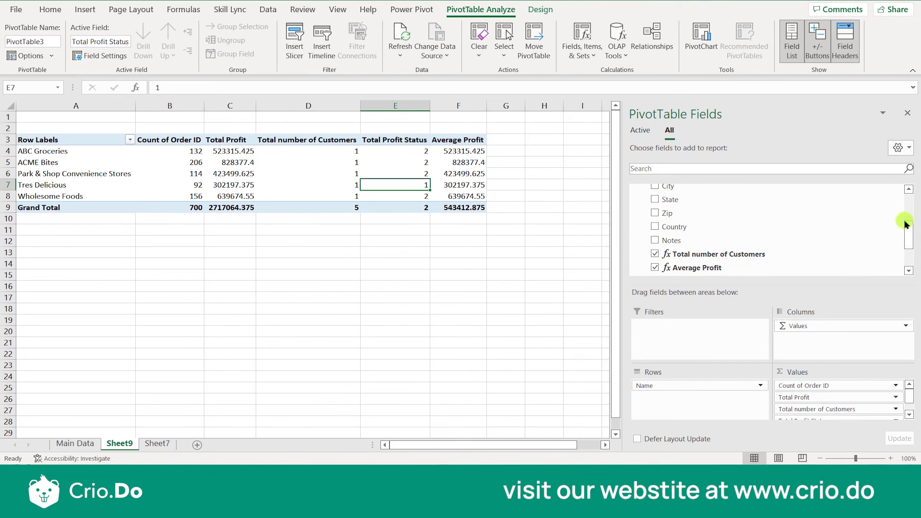
# - Add the Total Profit KPI's Goal to the PivotTable, remove and re-add its Status, and close the field list
pyautogui.moveTo(910, 230); pyautogui.dragTo(907, 251)
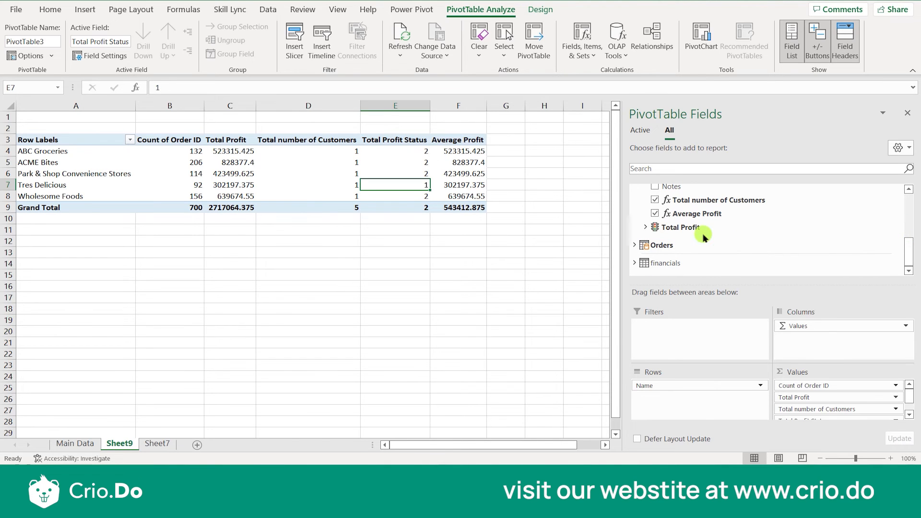
pyautogui.click(646, 228)
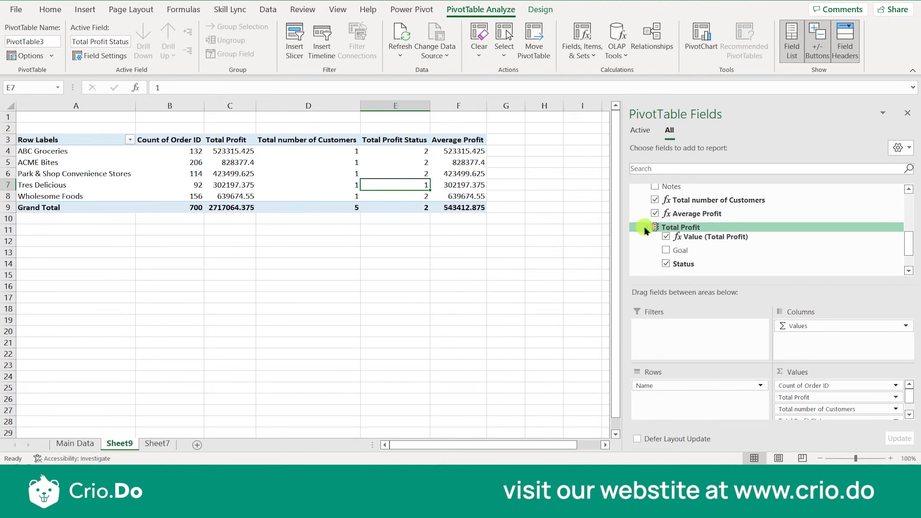
pyautogui.click(664, 250)
pyautogui.click(665, 265)
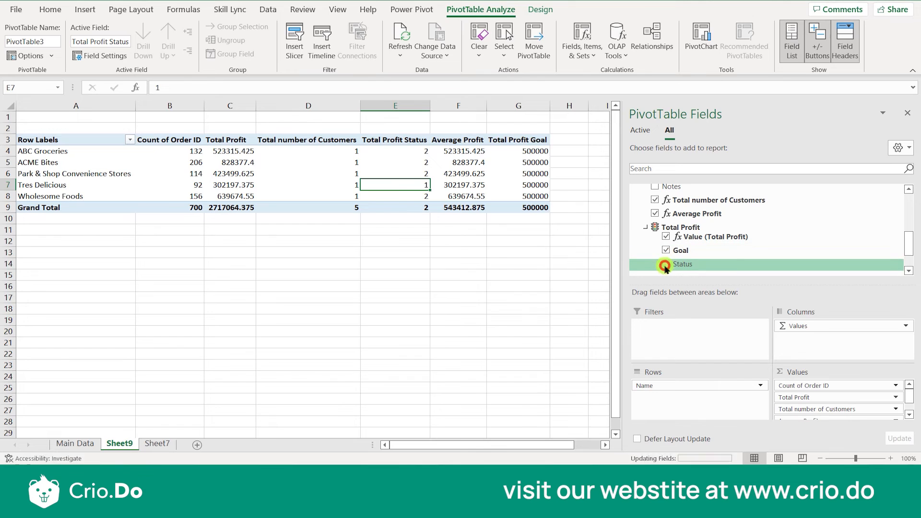
pyautogui.click(665, 265)
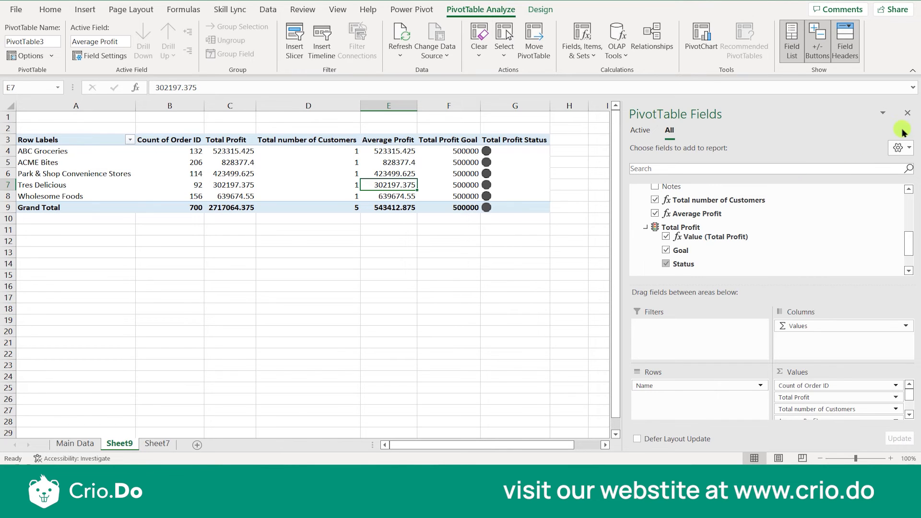
pyautogui.click(906, 114)
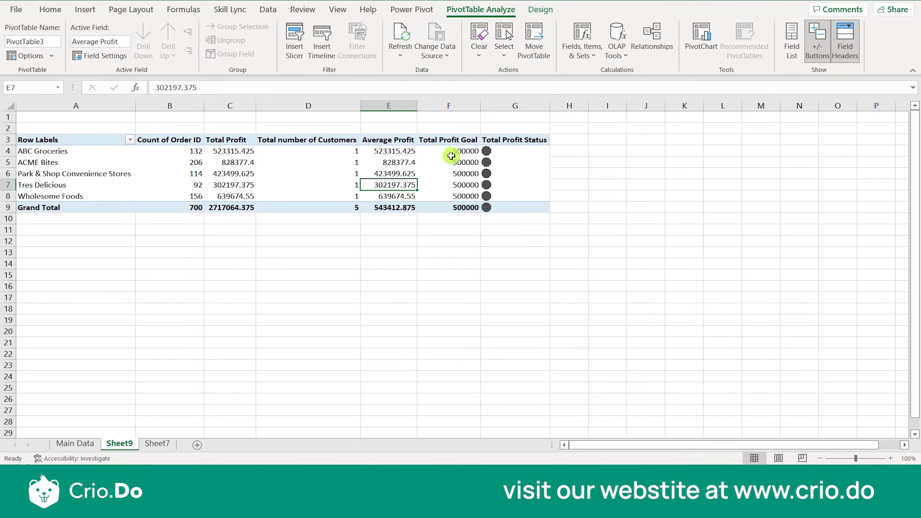
# - Examine which fields of the active tables and of all tables can become slicers, and close the dialog without inserting any
pyautogui.click(542, 166)
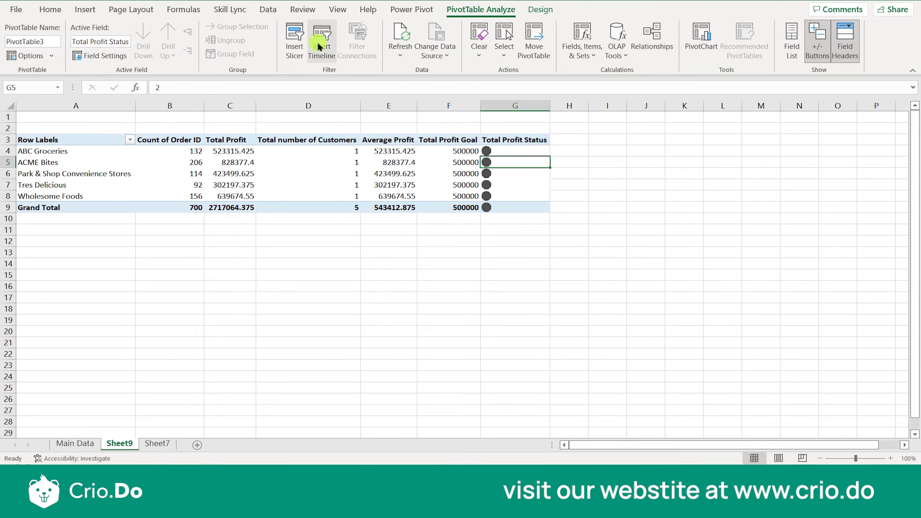
pyautogui.click(296, 57)
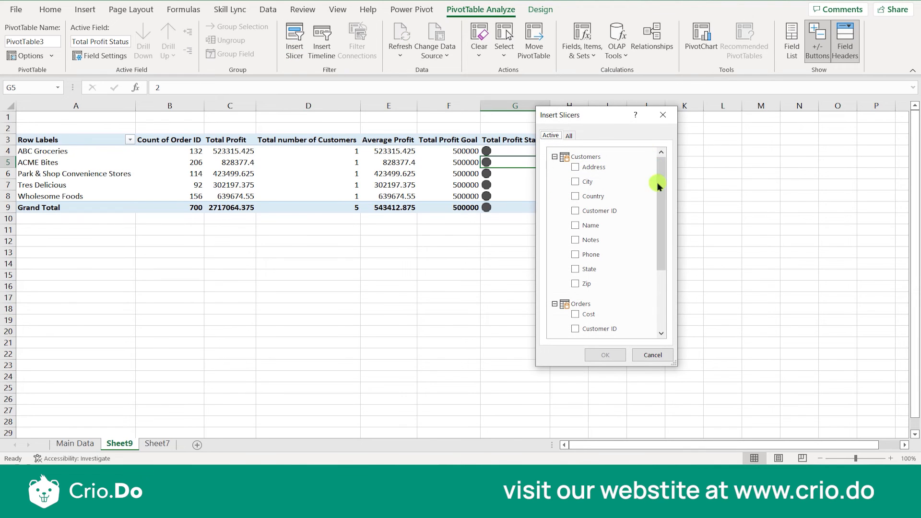
pyautogui.moveTo(677, 205); pyautogui.dragTo(761, 136)
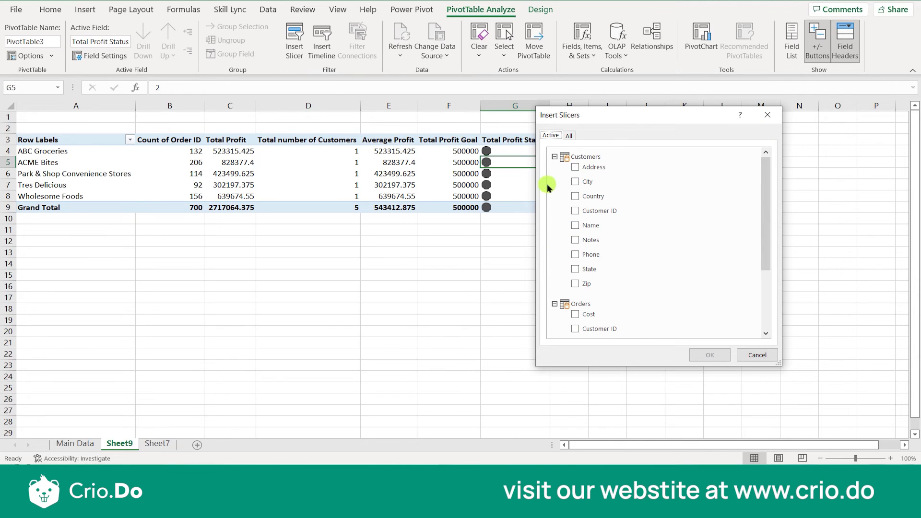
pyautogui.click(568, 136)
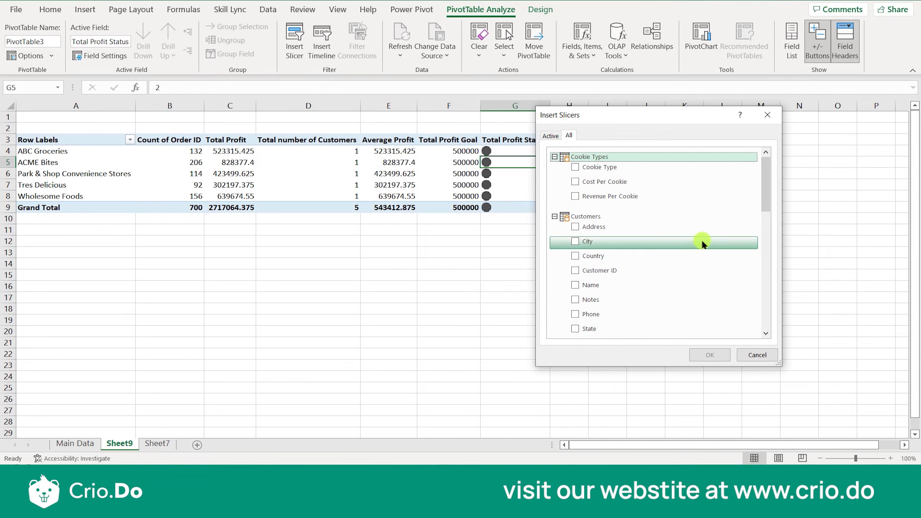
pyautogui.moveTo(768, 191); pyautogui.dragTo(782, 140)
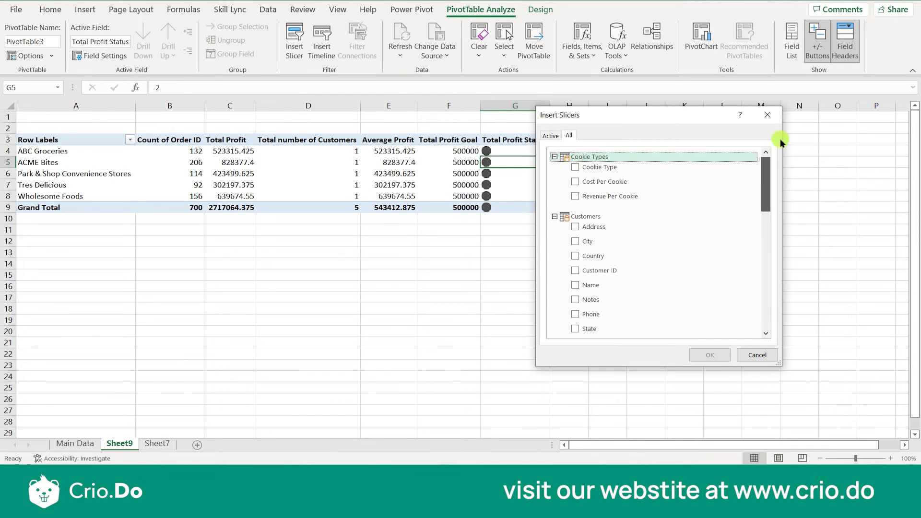
pyautogui.click(769, 115)
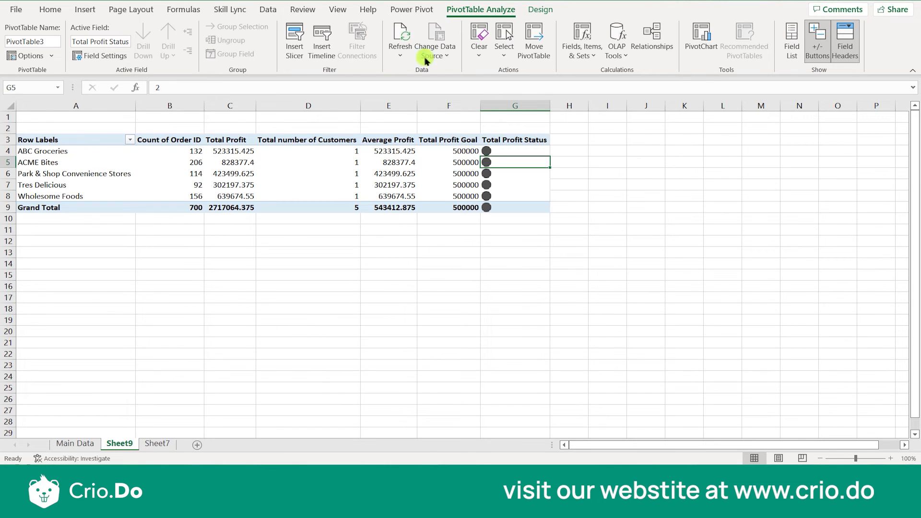
pyautogui.click(422, 14)
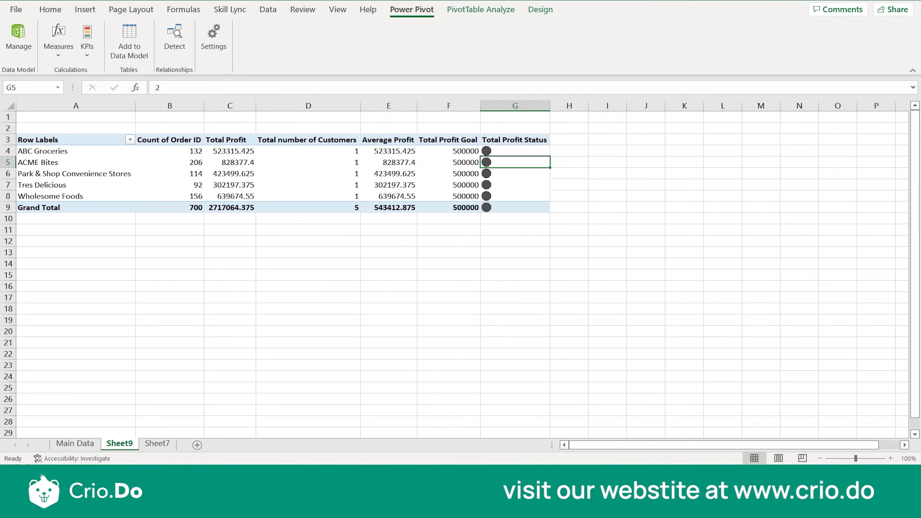
pyautogui.hotkey('alt', 'Tab')
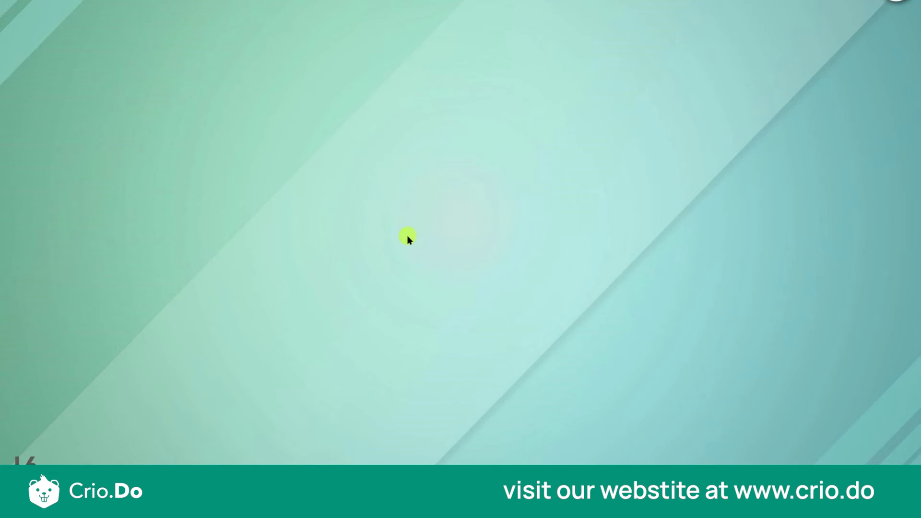
pyautogui.press('Left')
pyautogui.press('Left')
pyautogui.press('Left')
pyautogui.press('Left')
pyautogui.press('Left')
pyautogui.press('Left')
pyautogui.press('Left')
pyautogui.press('Left')
pyautogui.press('Left')
pyautogui.press('Left')
pyautogui.press('Left')
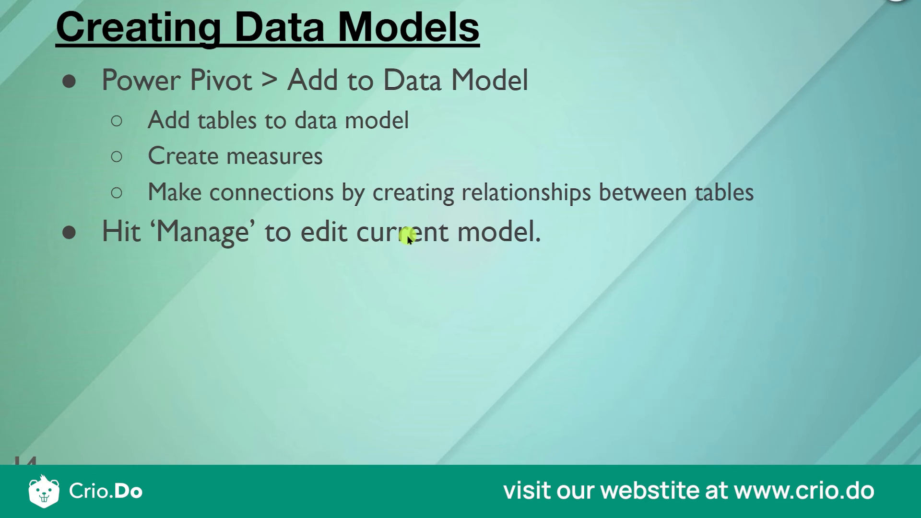
pyautogui.press('Left')
pyautogui.press('Left')
pyautogui.press('Left')
pyautogui.press('Left')
pyautogui.press('Left')
pyautogui.press('Left')
pyautogui.press('Left')
pyautogui.press('Left')
pyautogui.press('Left')
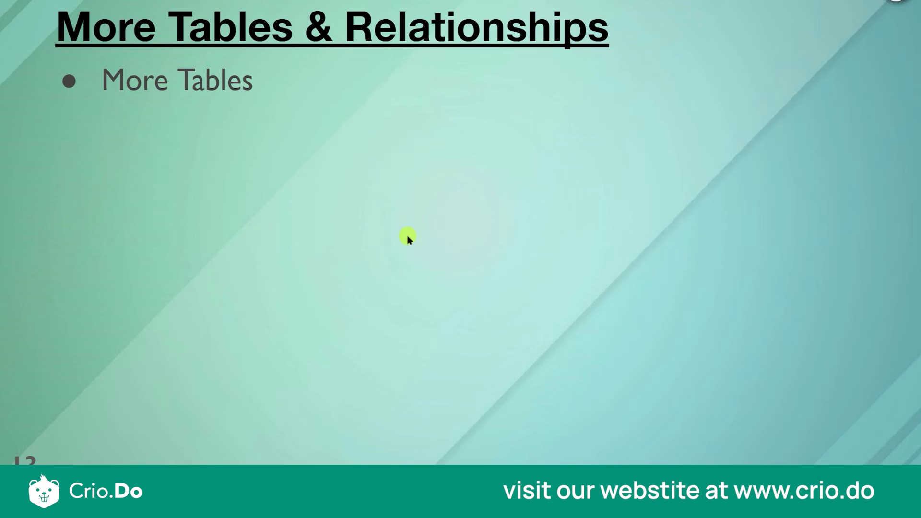
pyautogui.press('Left')
pyautogui.press('Left')
pyautogui.press('Left')
pyautogui.press('Left')
pyautogui.press('Left')
pyautogui.press('Left')
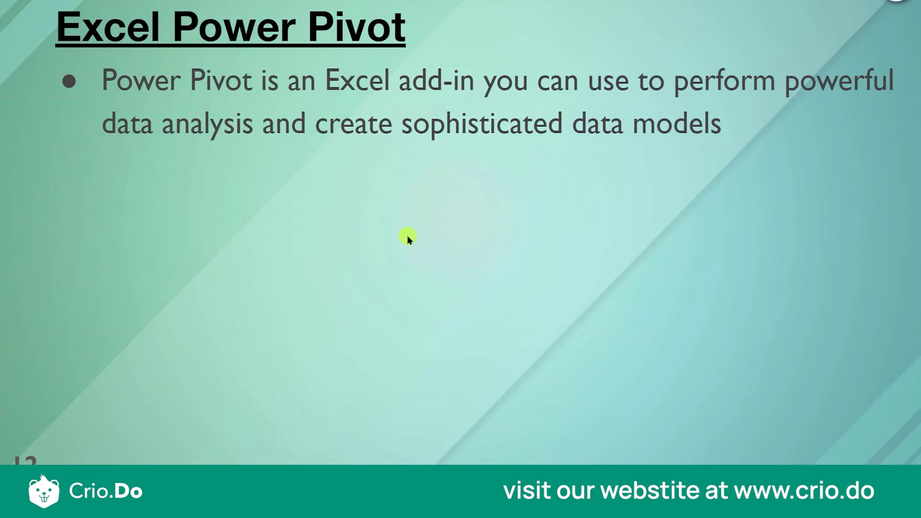
pyautogui.press('Right')
pyautogui.press('Right')
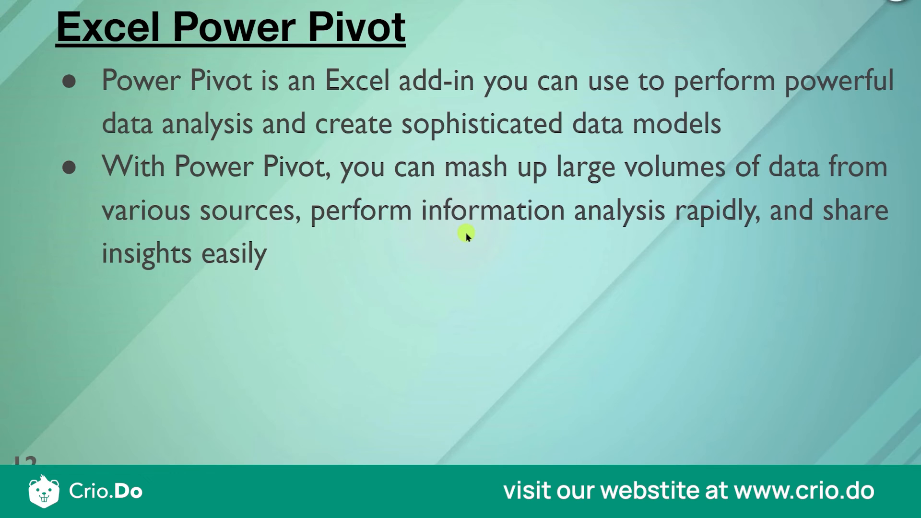
pyautogui.press('Right')
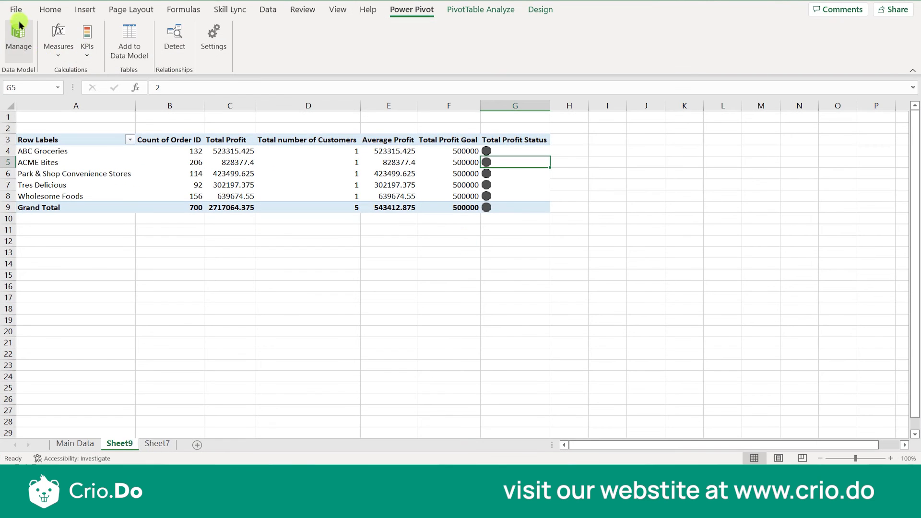
# - Examine the COM add-ins available in the Excel options, including Microsoft Power Pivot for Excel, and close the list without changing any
pyautogui.click(16, 9)
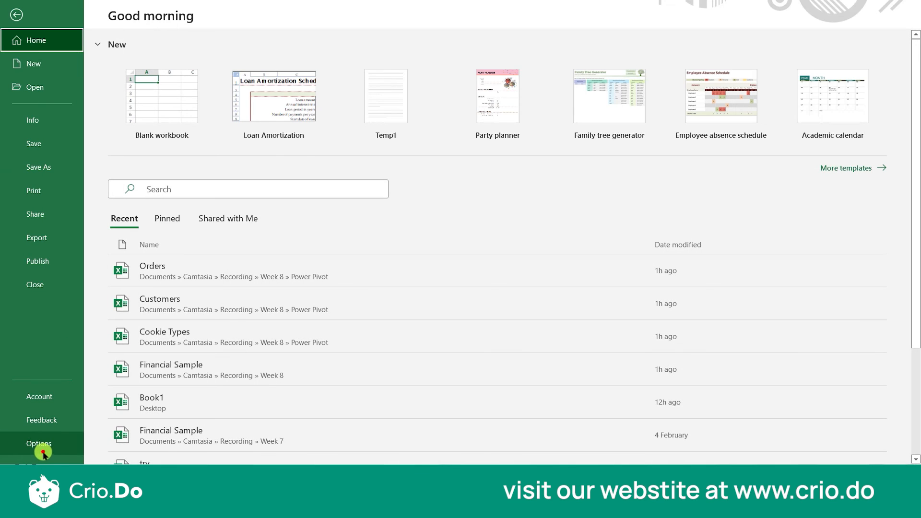
pyautogui.click(42, 453)
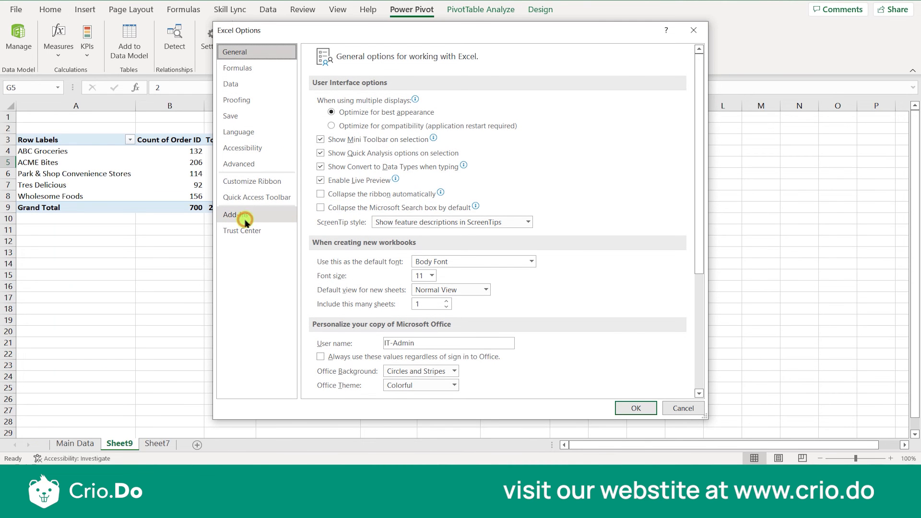
pyautogui.click(244, 219)
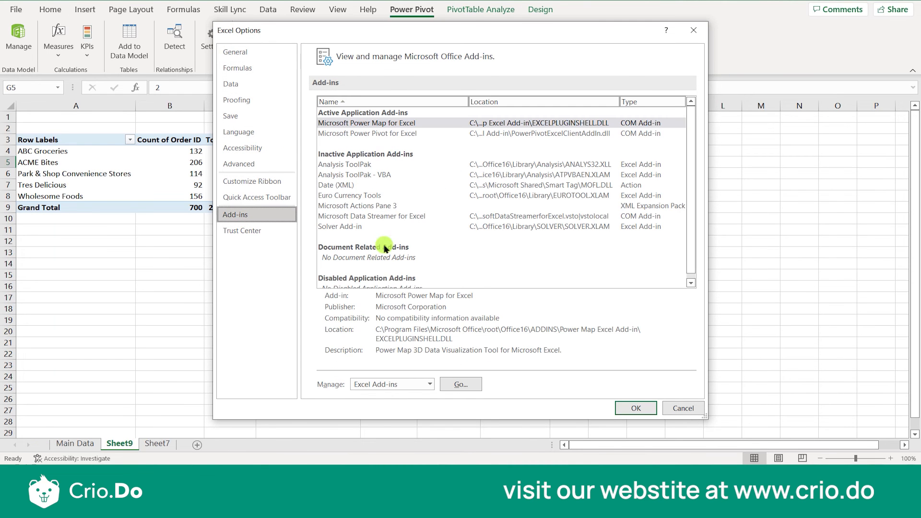
pyautogui.click(424, 384)
pyautogui.click(376, 407)
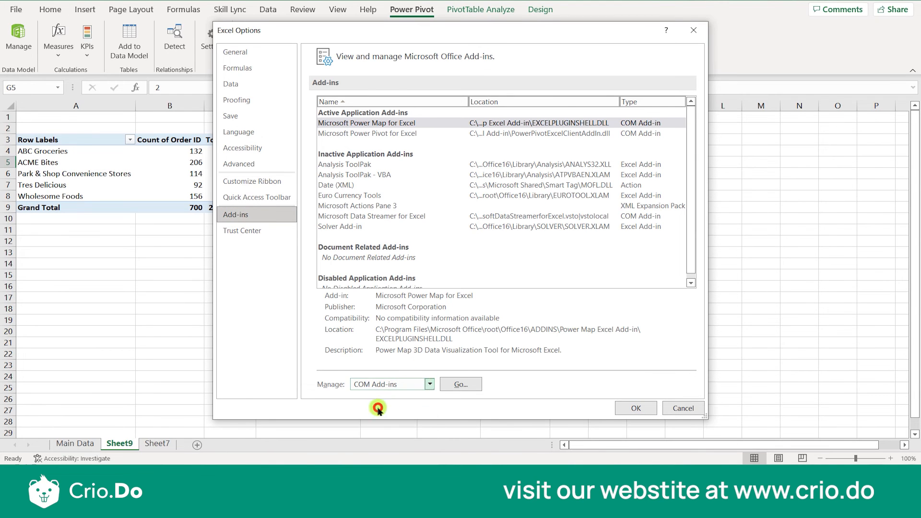
pyautogui.click(459, 385)
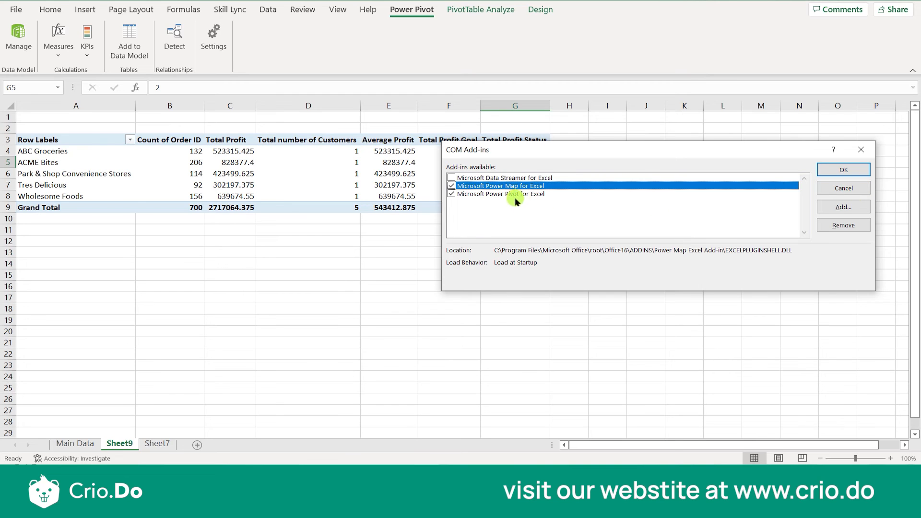
pyautogui.click(843, 169)
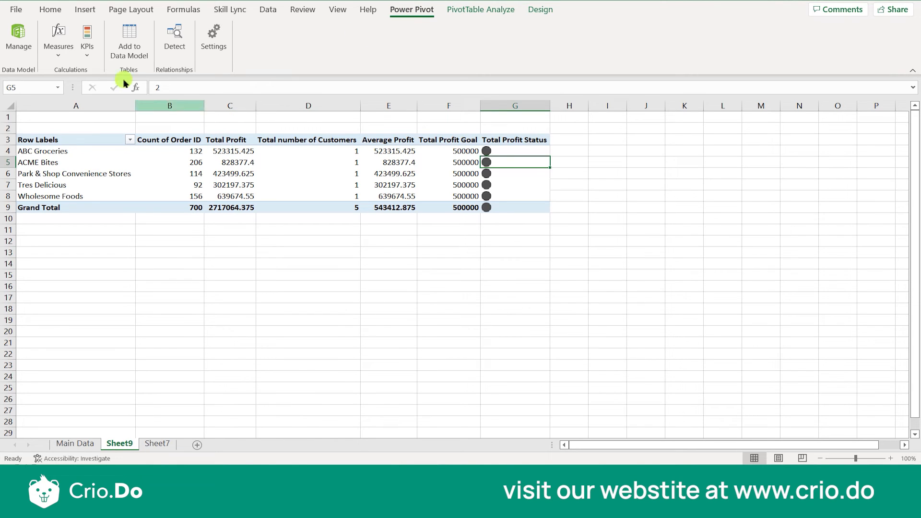
# - Open the Power Pivot data model, examine the other data sources offered for import, and cancel the import wizard
pyautogui.click(27, 55)
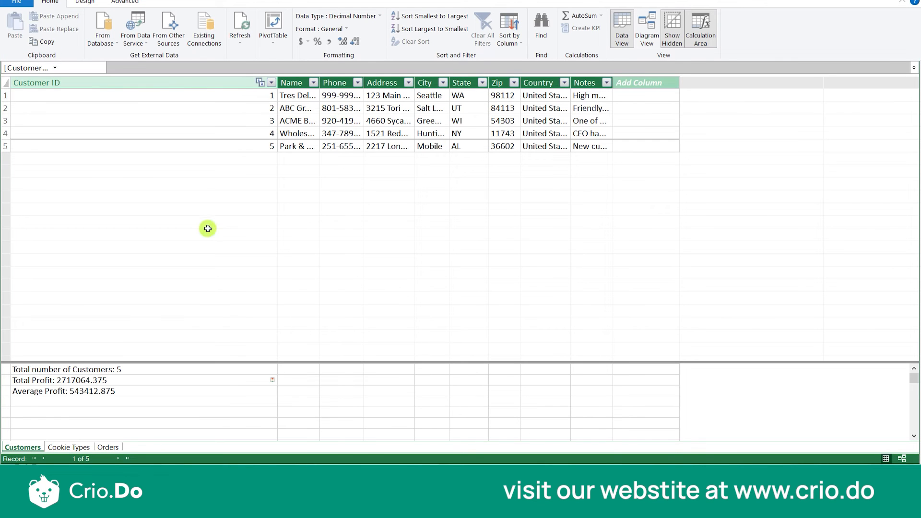
pyautogui.click(168, 29)
pyautogui.scroll(-3, 353, 273)
pyautogui.scroll(-3, 352, 273)
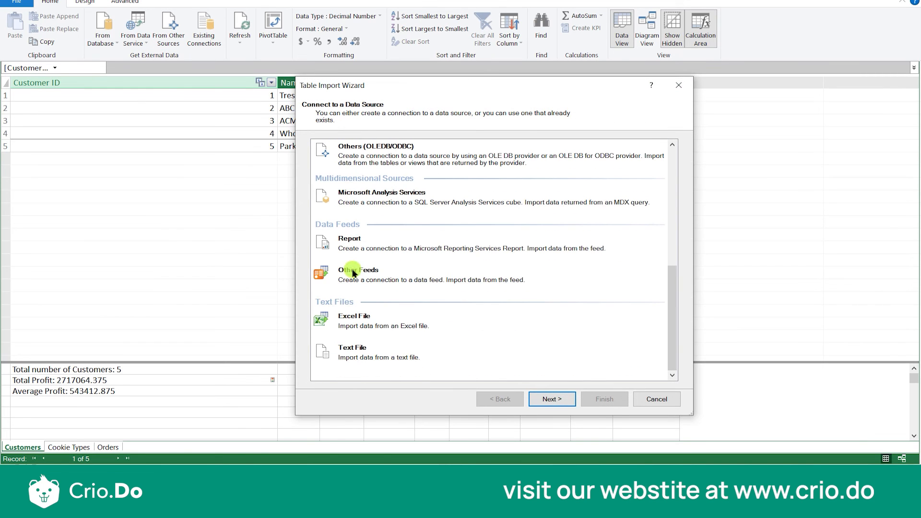
pyautogui.click(653, 398)
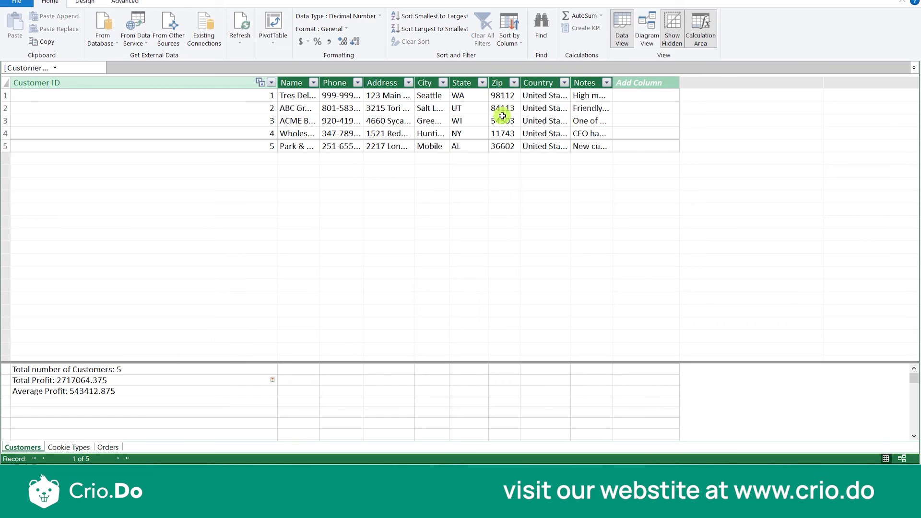
# - View the table relationships in the data model's diagram, return to the data view, and look at the Orders table
pyautogui.click(648, 38)
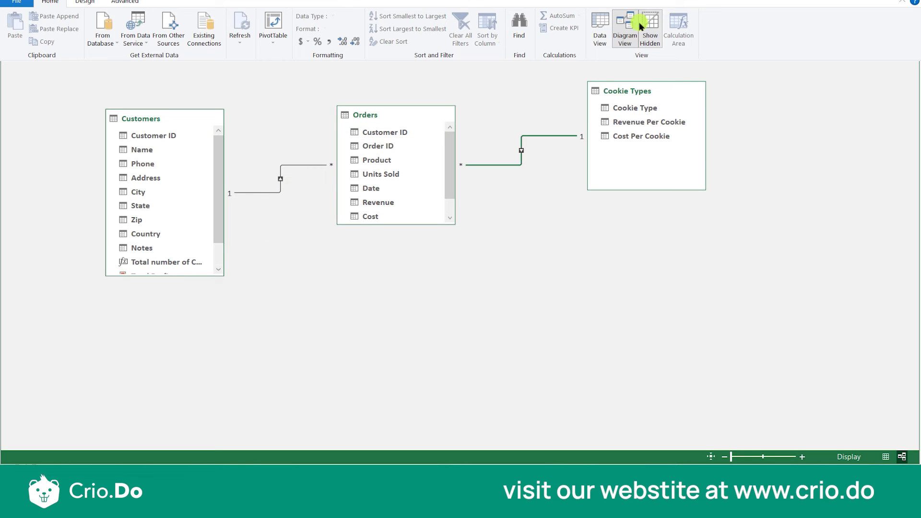
pyautogui.click(600, 28)
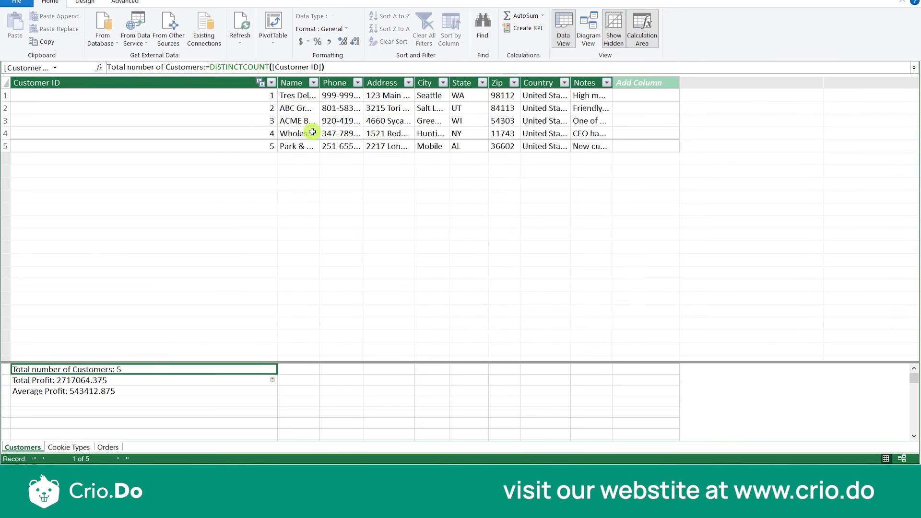
pyautogui.click(105, 447)
pyautogui.click(472, 97)
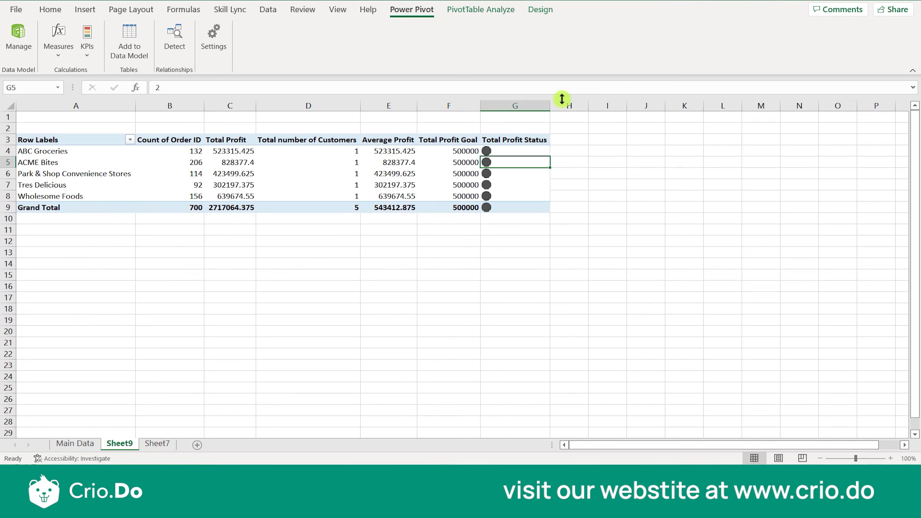
# - Back in the workbook, review the settings for a new measure on the Customers table and cancel without creating it
pyautogui.click(54, 49)
pyautogui.click(66, 73)
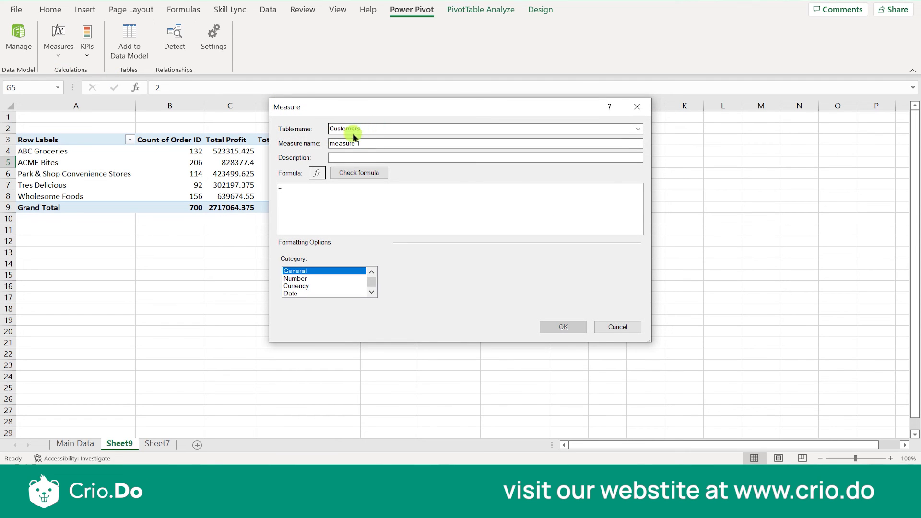
pyautogui.click(373, 158)
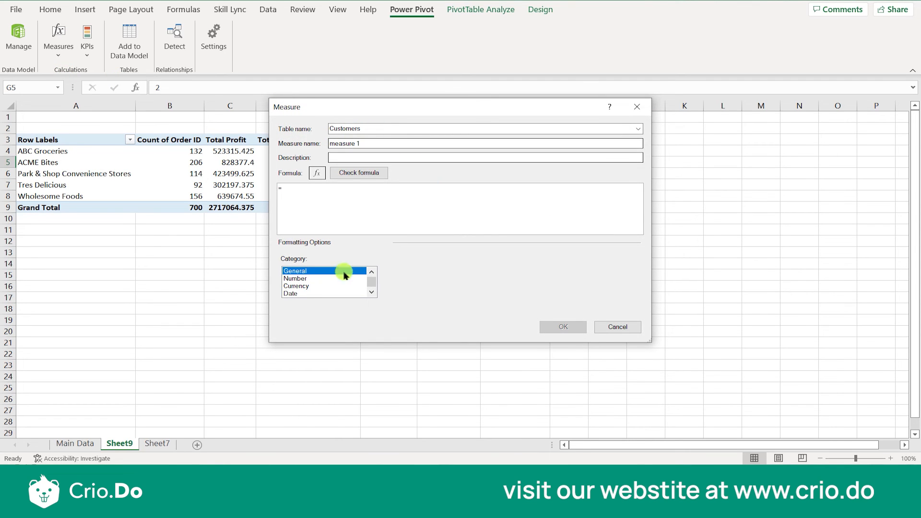
pyautogui.click(617, 330)
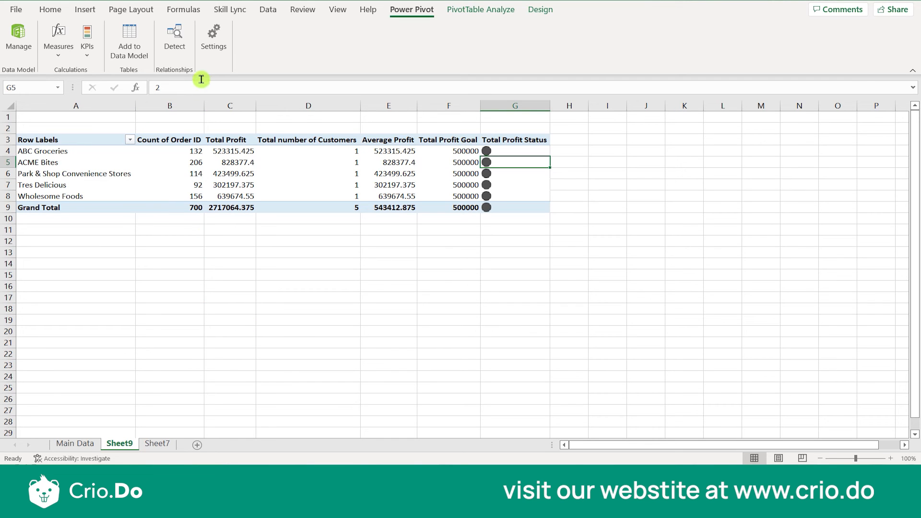
# - Select cell B13 below the PivotTable, review the target, threshold and icon settings for a new KPI, and cancel it
pyautogui.click(89, 10)
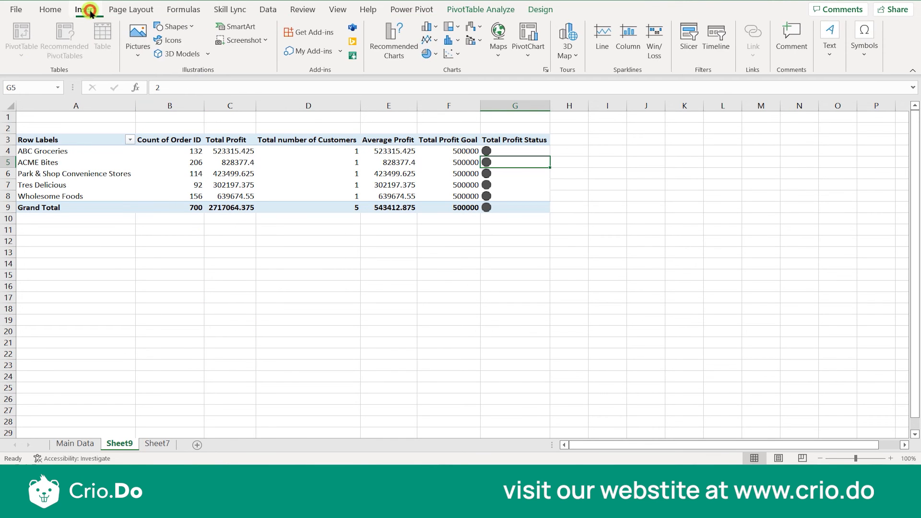
pyautogui.click(178, 252)
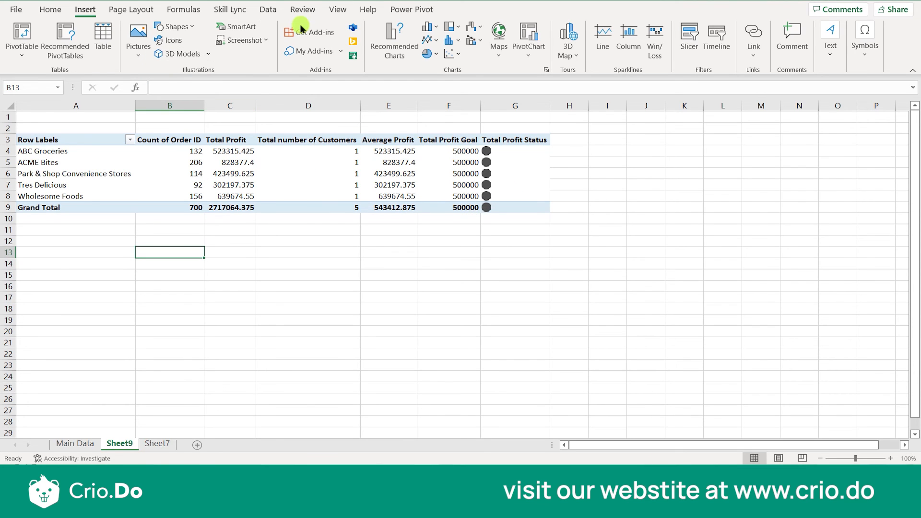
pyautogui.click(396, 9)
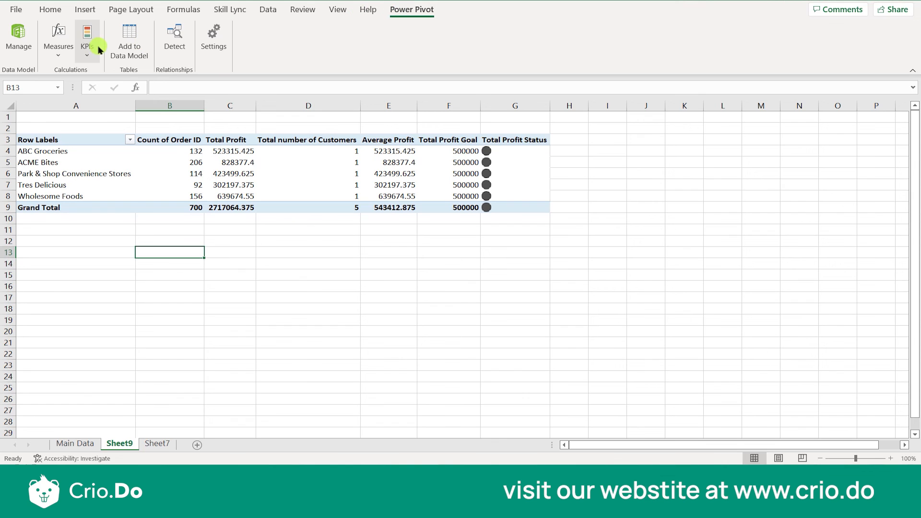
pyautogui.click(88, 45)
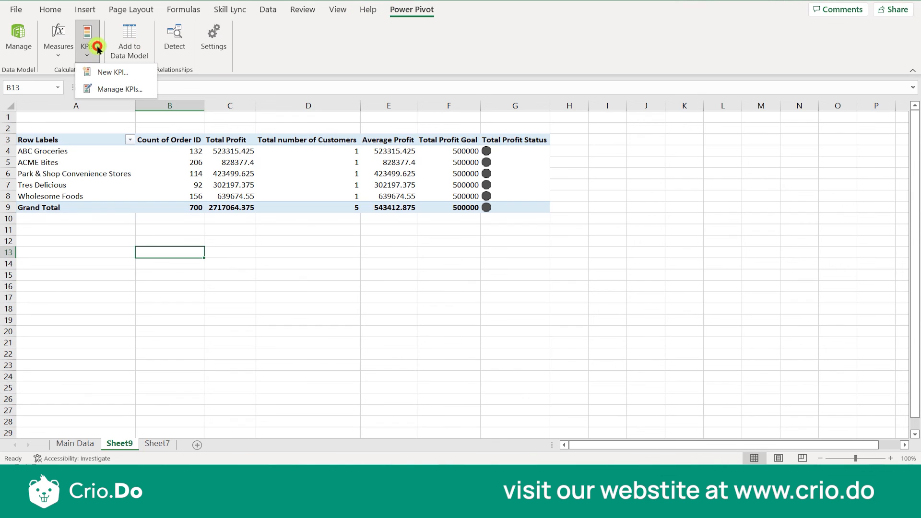
pyautogui.click(115, 78)
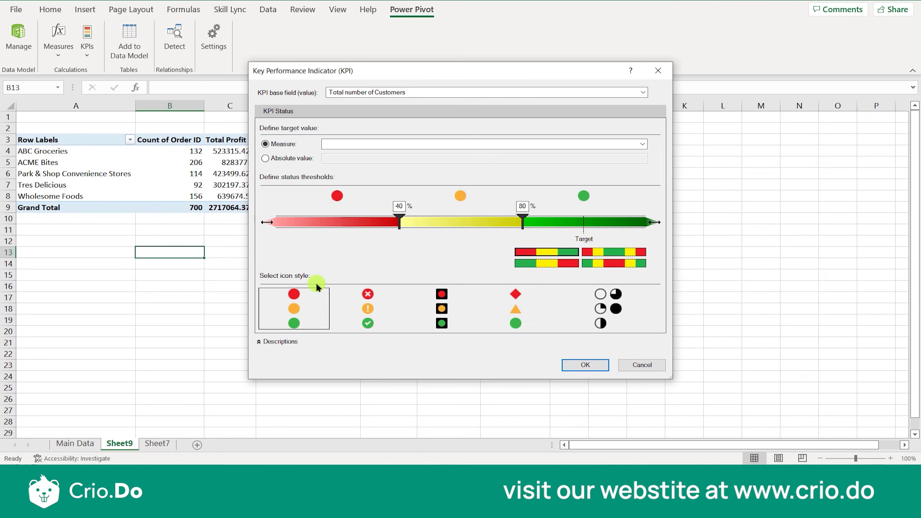
pyautogui.click(619, 365)
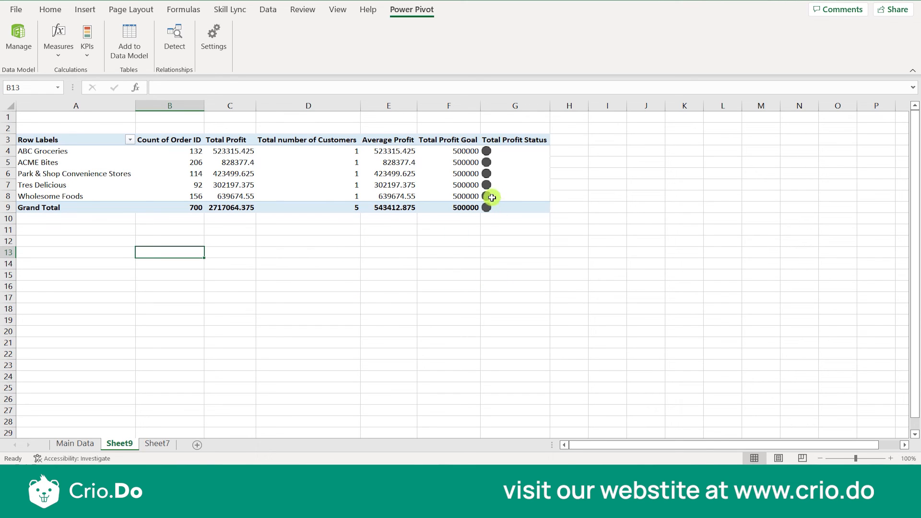
pyautogui.moveTo(521, 176)
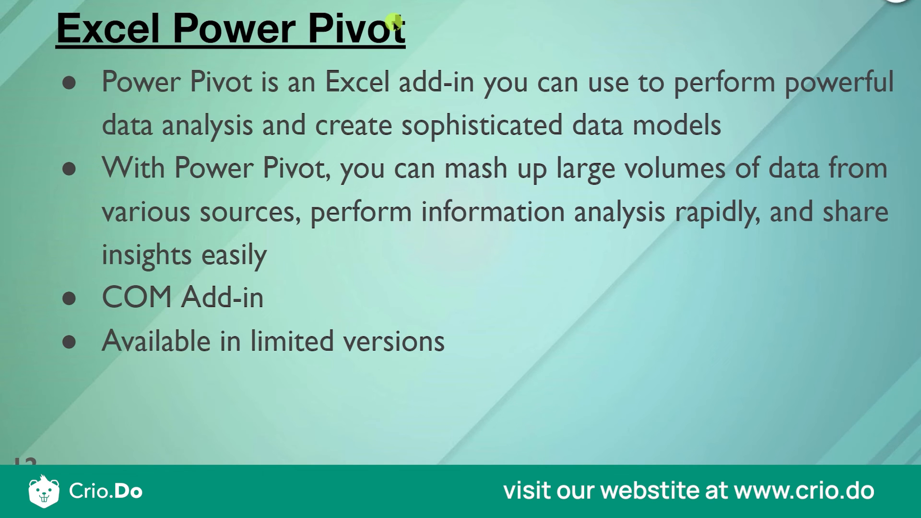
pyautogui.press('Right')
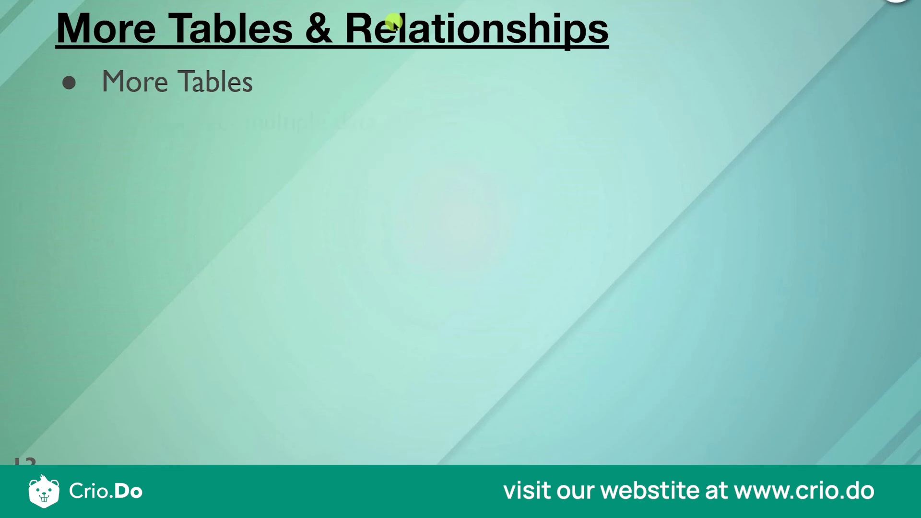